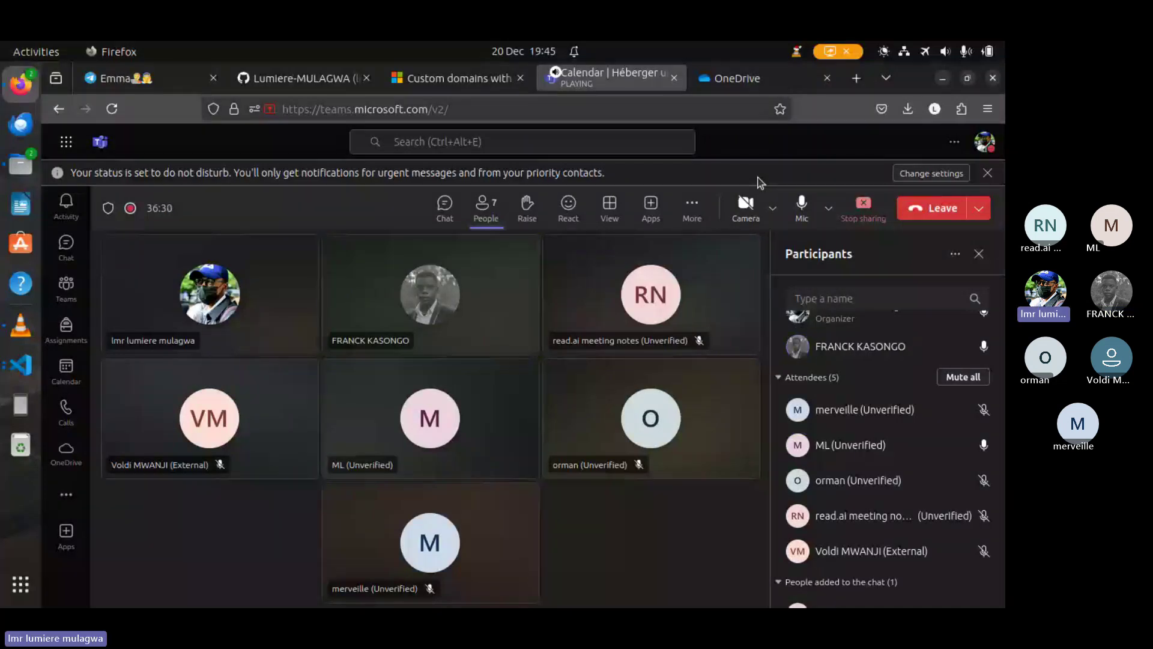
# Step: Open the GitHub dashboard in a new browser tab
pyautogui.moveTo(745, 84)
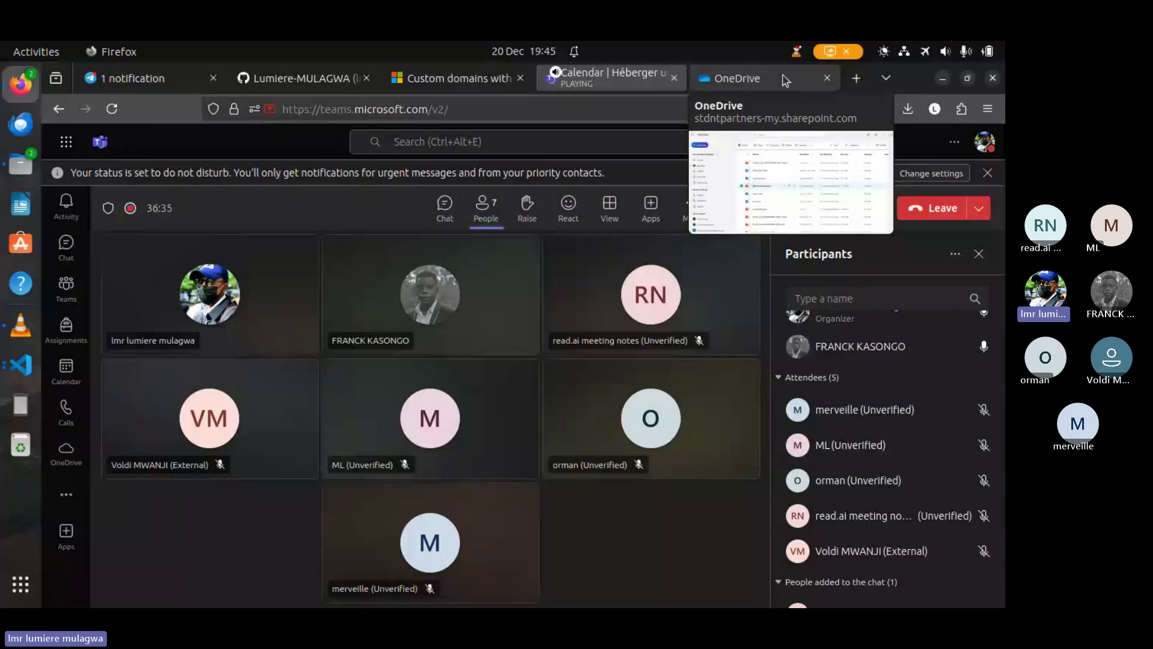
pyautogui.click(856, 83)
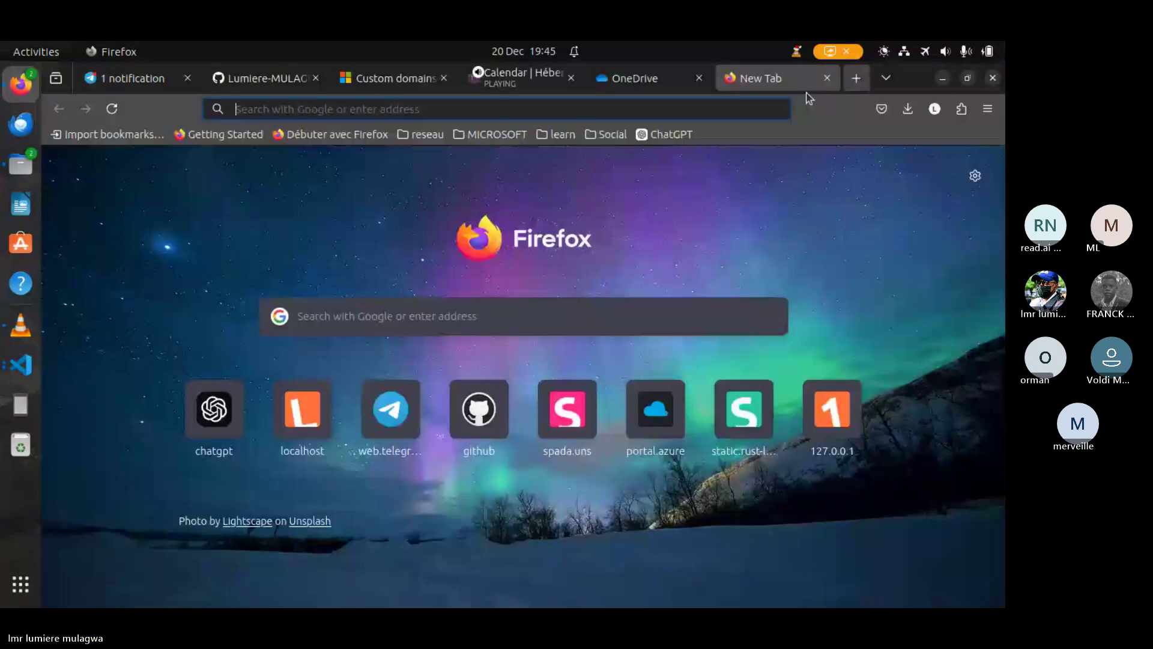
pyautogui.click(478, 411)
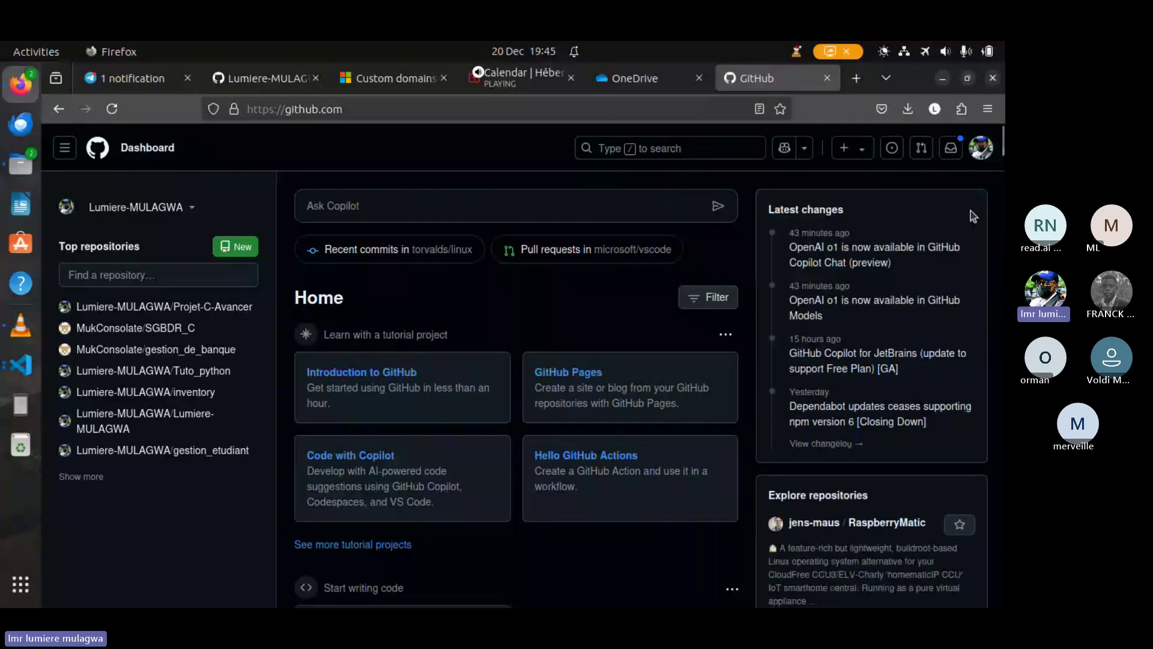
pyautogui.click(970, 210)
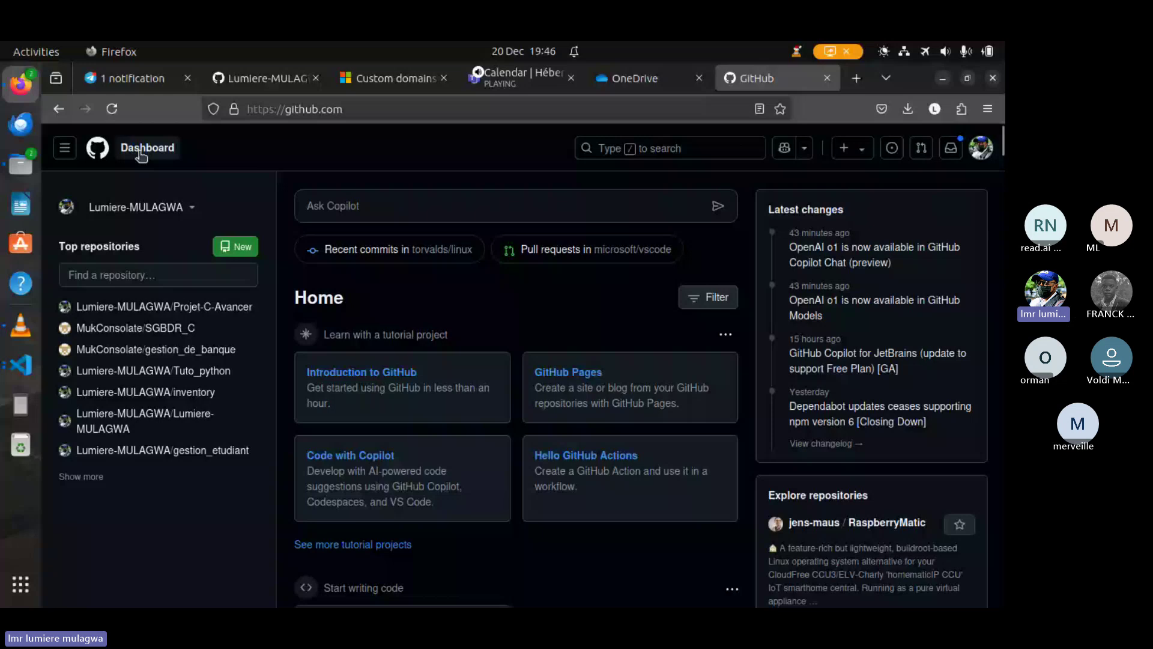
pyautogui.click(96, 150)
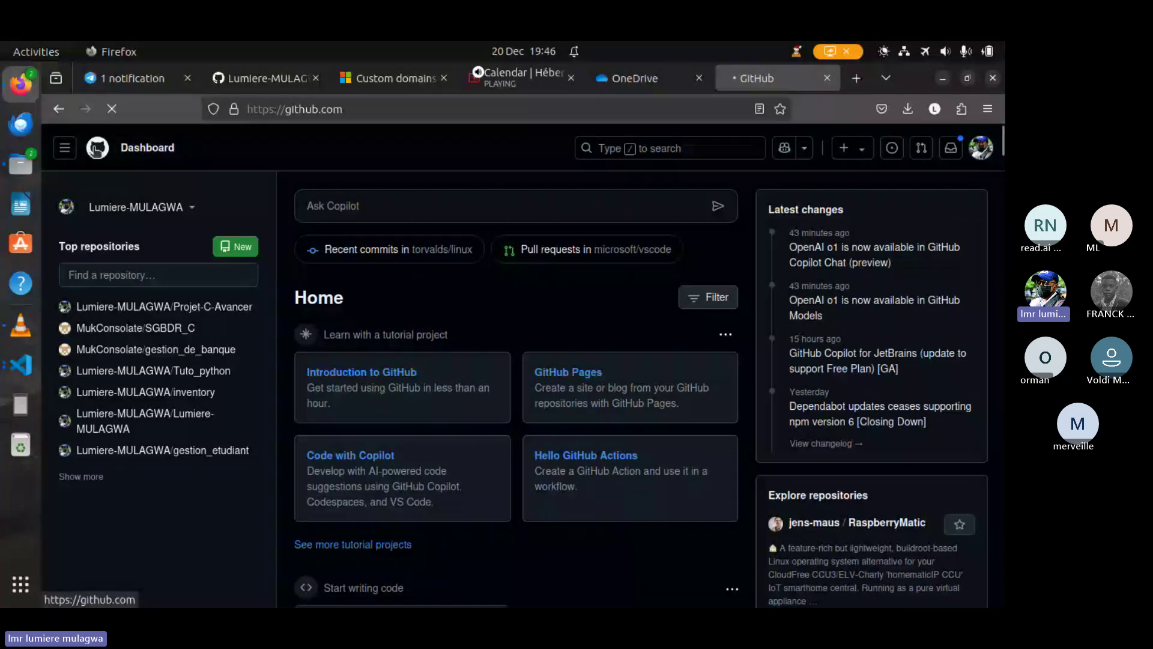
# Step: Open the list of repositories on the signed-in account's own GitHub profile
pyautogui.click(979, 155)
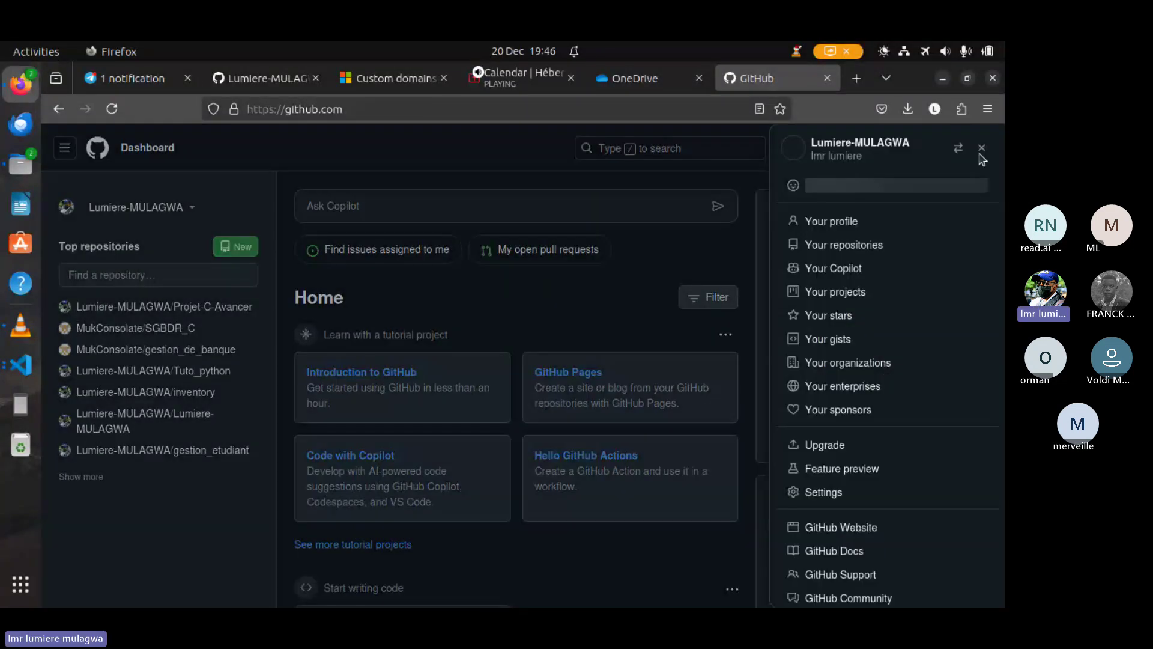
pyautogui.click(860, 229)
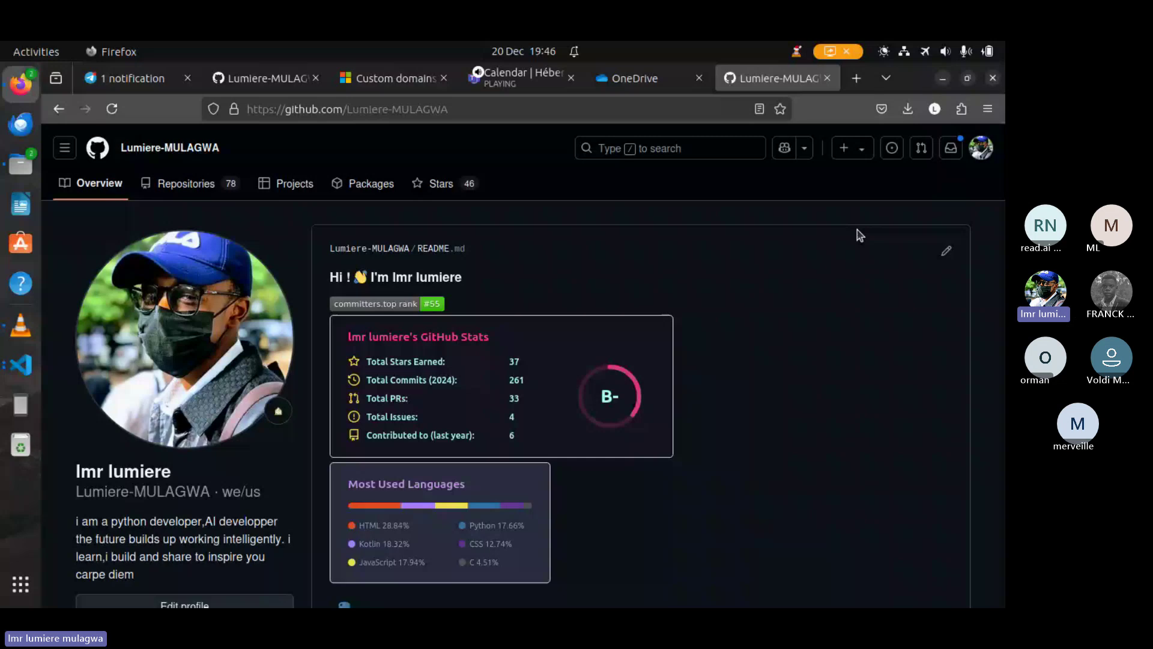
pyautogui.click(205, 179)
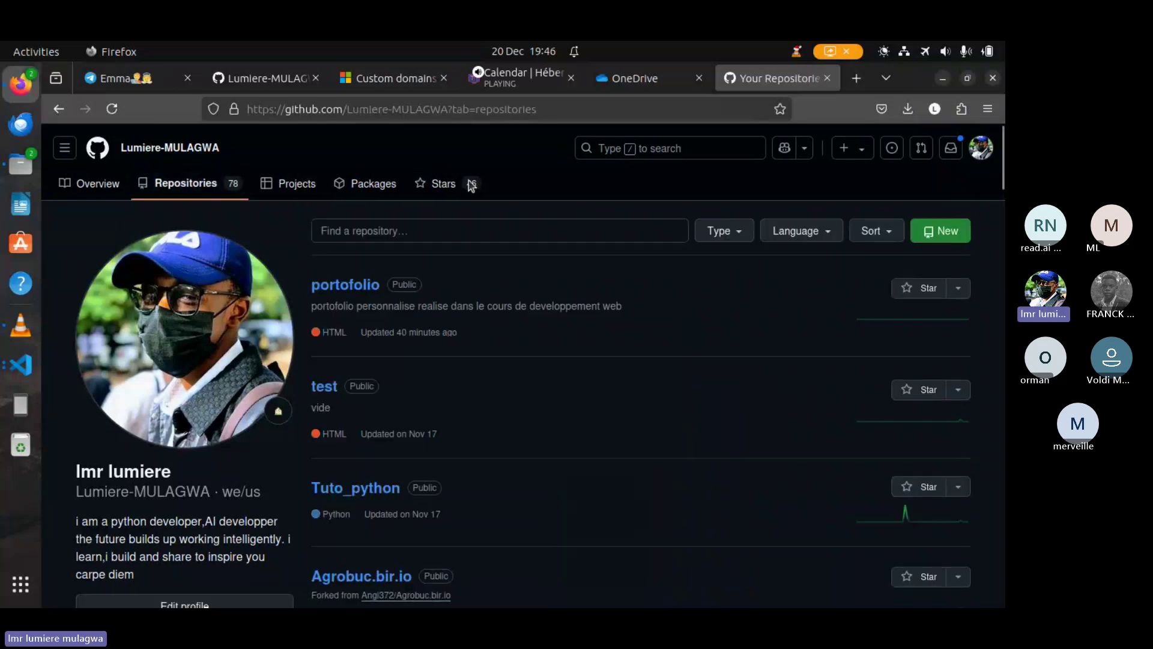
# Step: Start a new repository and name it demo_azure_et_github
pyautogui.click(929, 238)
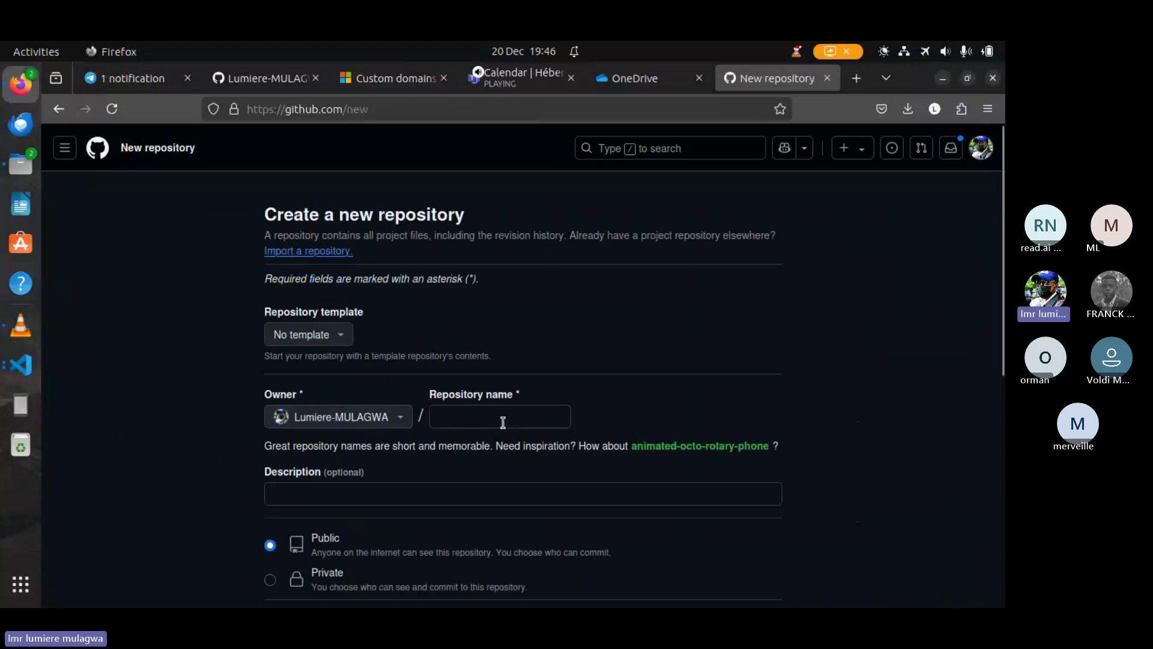
pyautogui.click(502, 423)
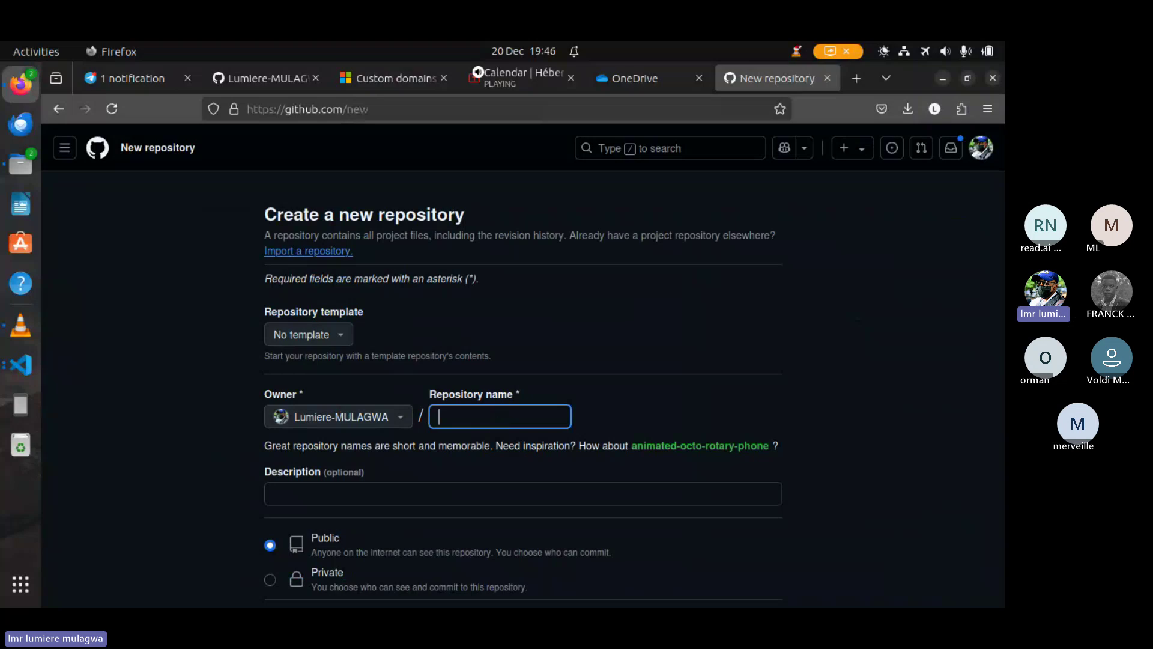
pyautogui.write('demo_a')
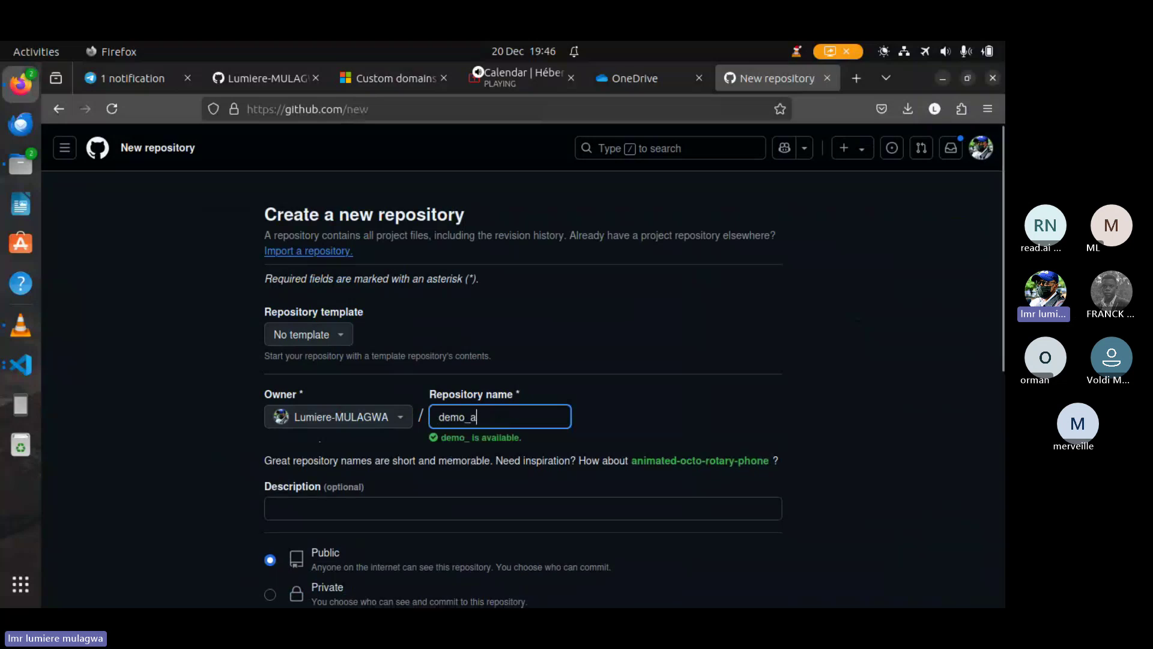
pyautogui.write('zure_et_gith')
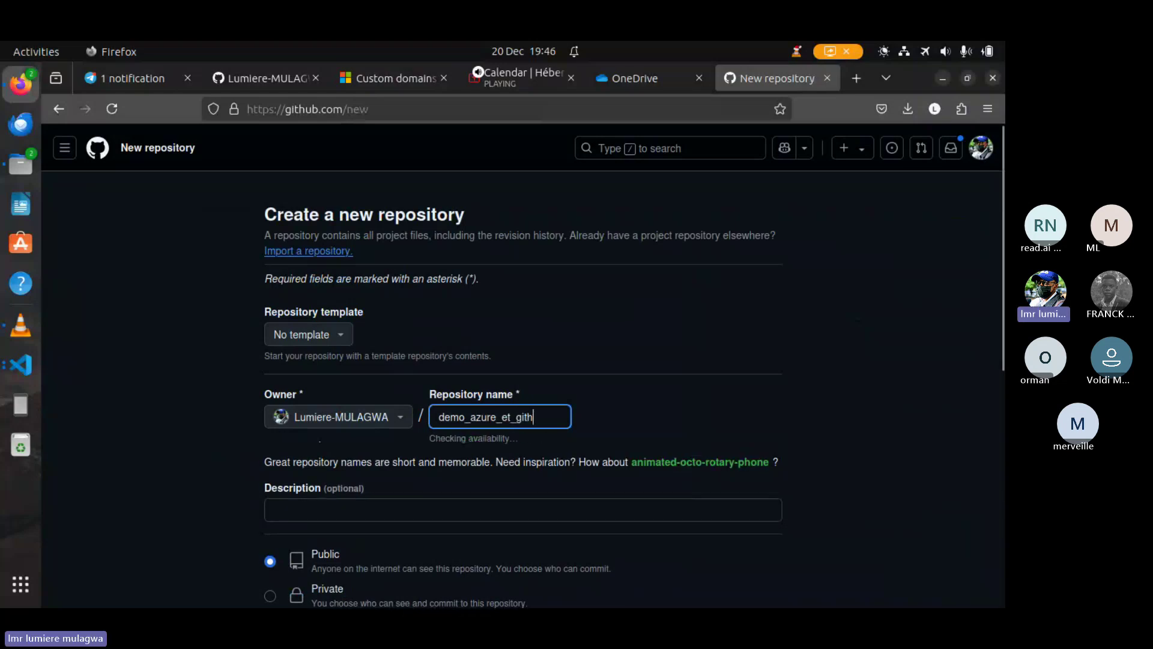
pyautogui.write('ub')
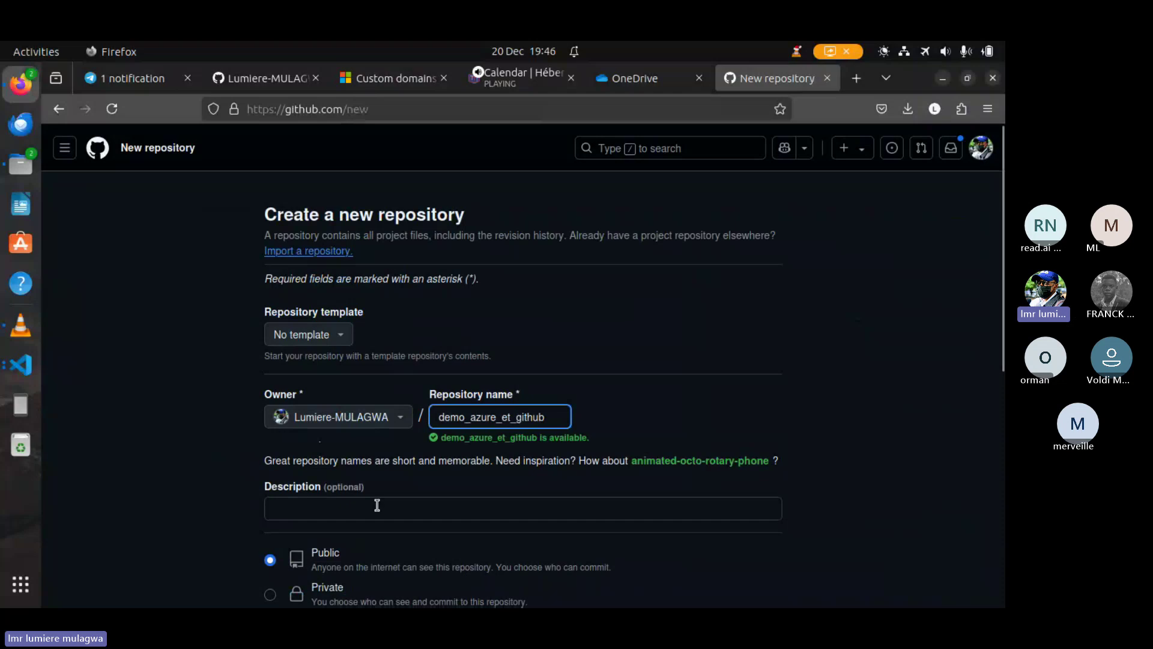
# Step: Enter demo as the repository description and have the repository initialized with a README file
pyautogui.click(377, 505)
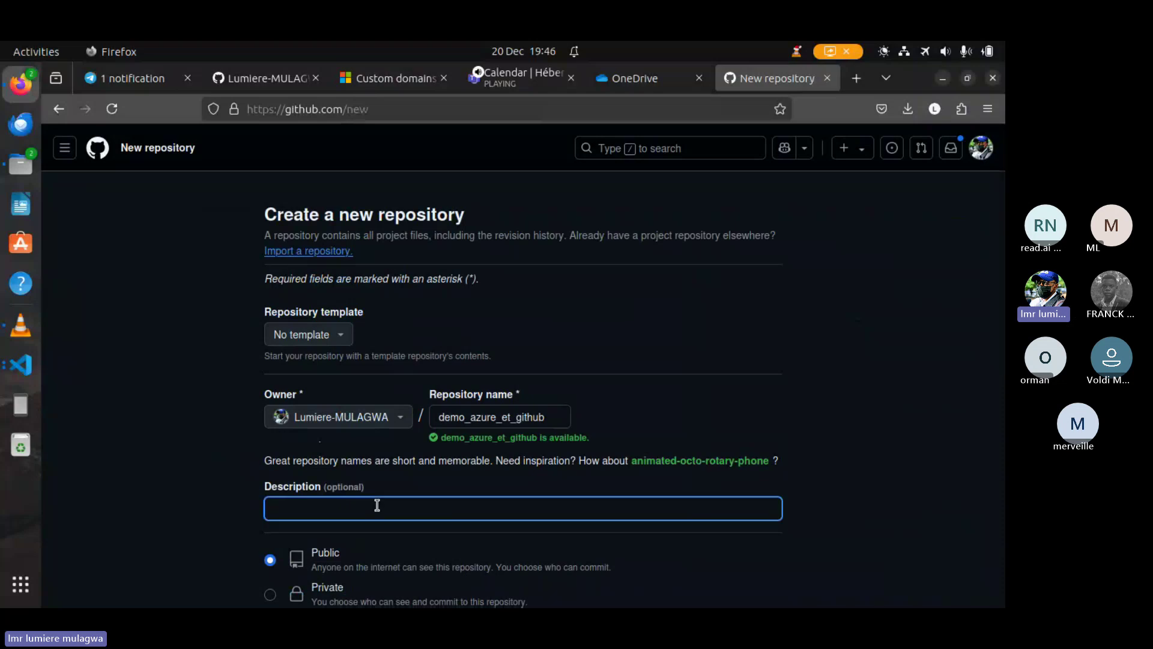
pyautogui.write('de')
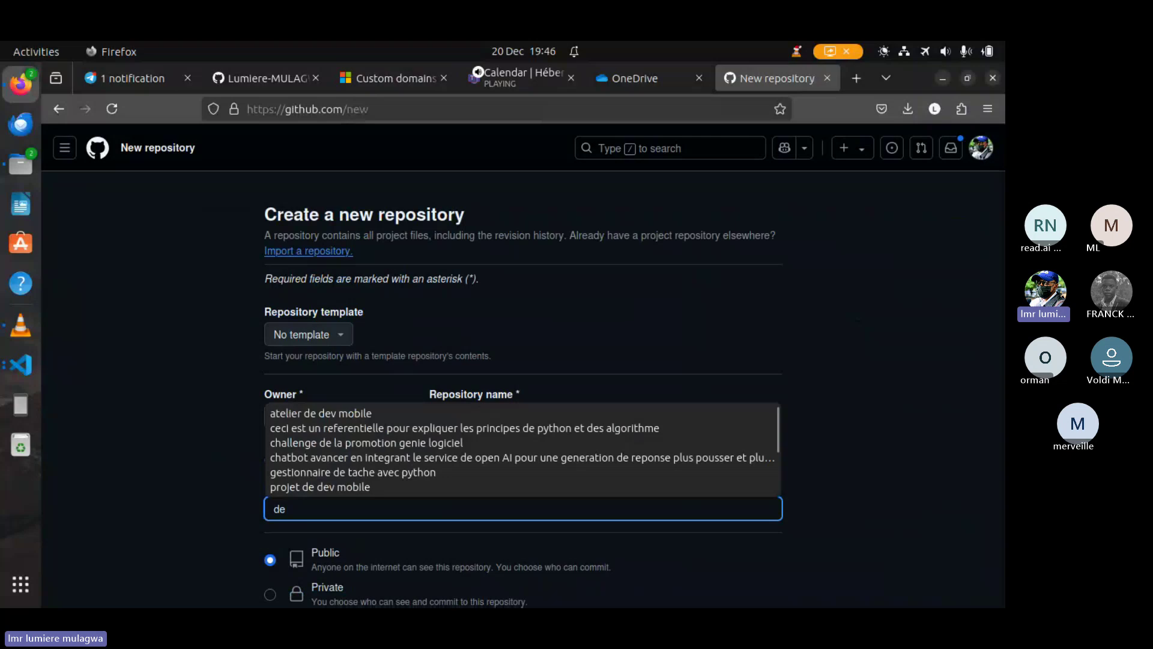
pyautogui.write('mo')
pyautogui.scroll(-4, 522, 360)
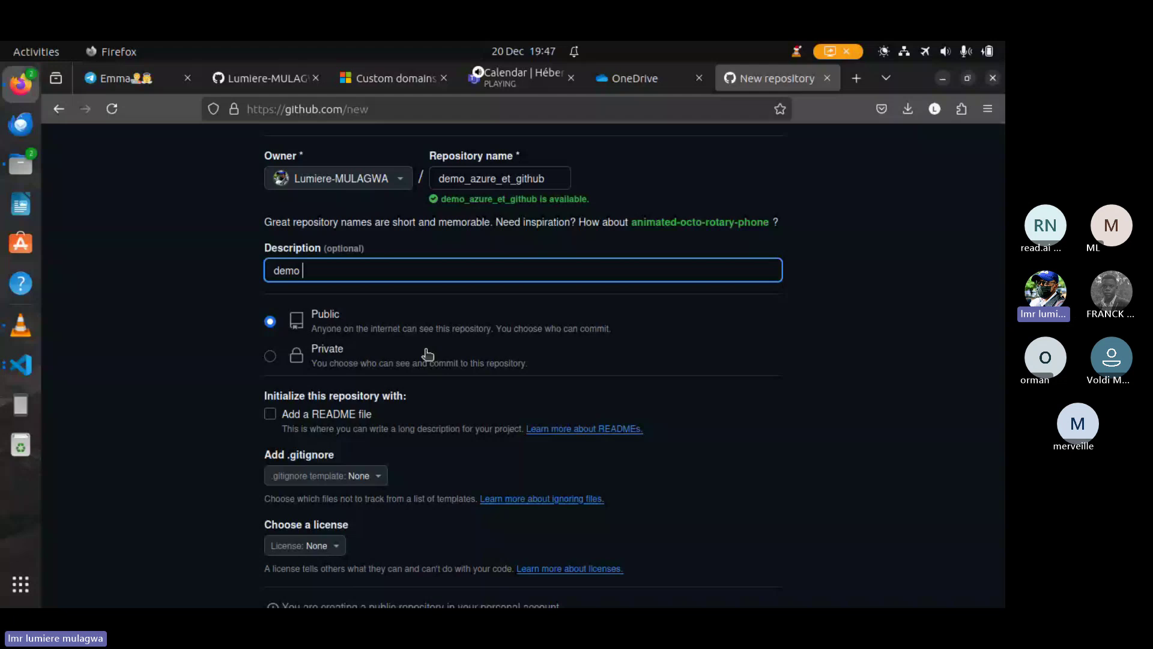
pyautogui.click(276, 414)
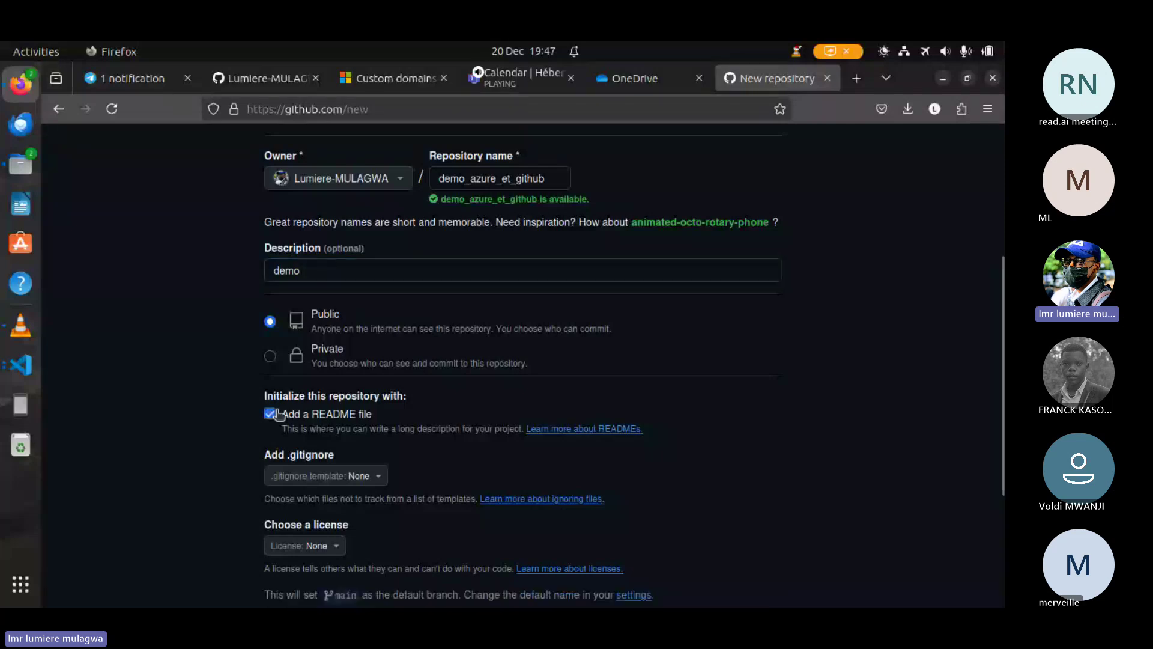
# Step: Choose the MIT License without a .gitignore template and create the public repository
pyautogui.scroll(-3, 434, 487)
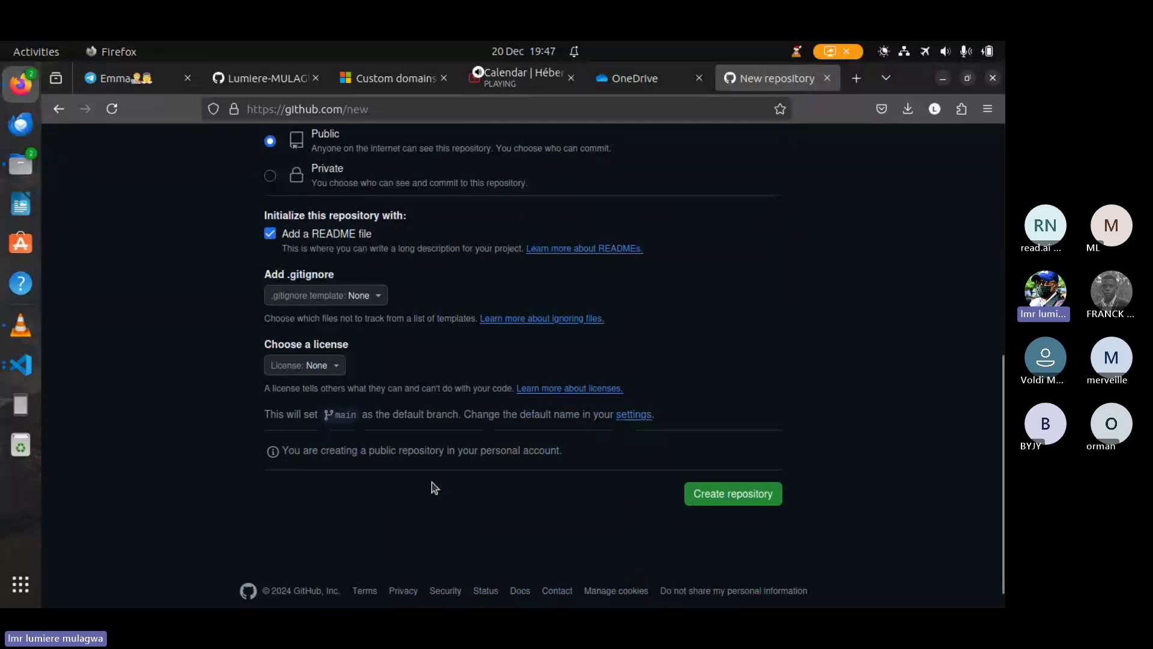
pyautogui.click(376, 297)
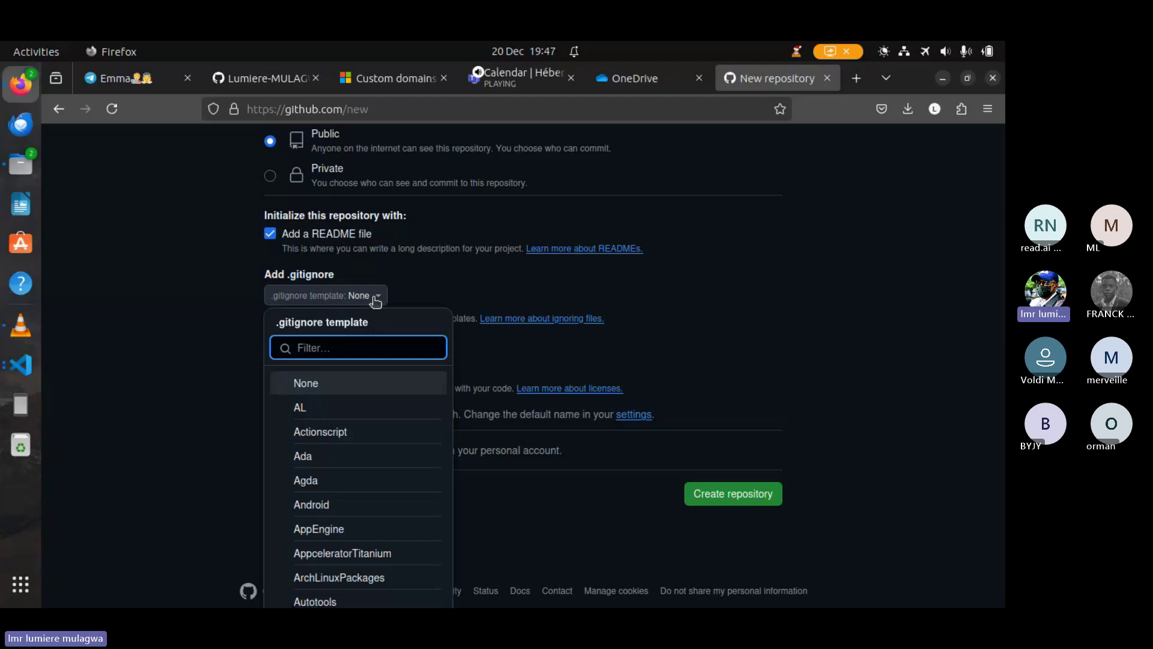
pyautogui.press('Escape')
pyautogui.click(329, 367)
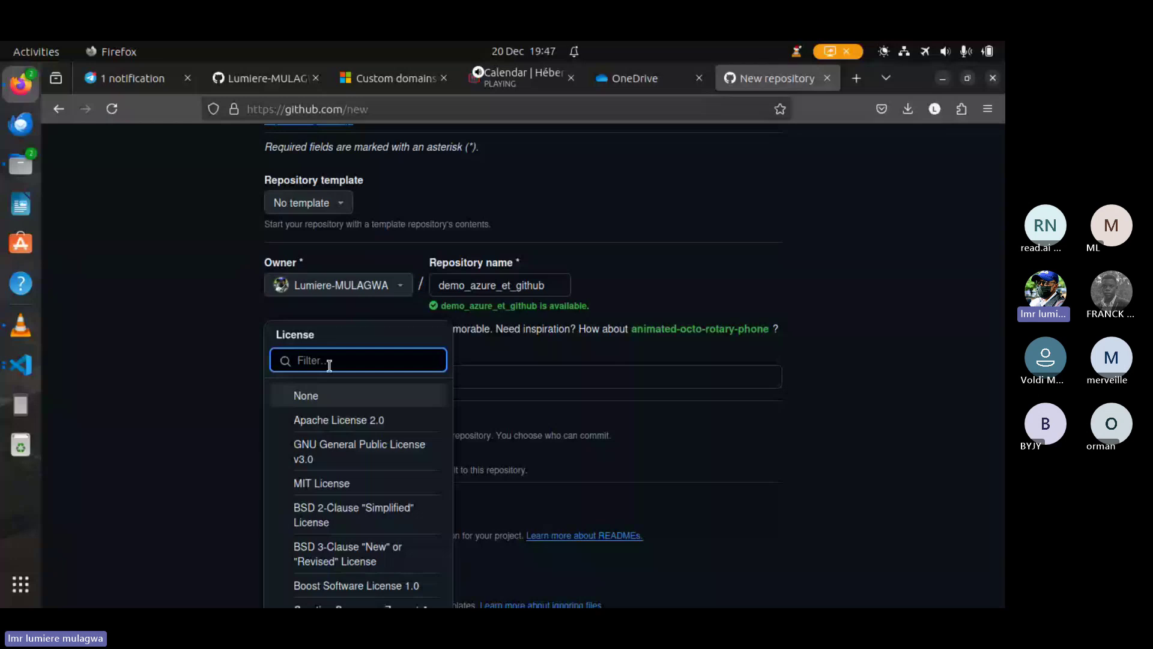
pyautogui.click(335, 487)
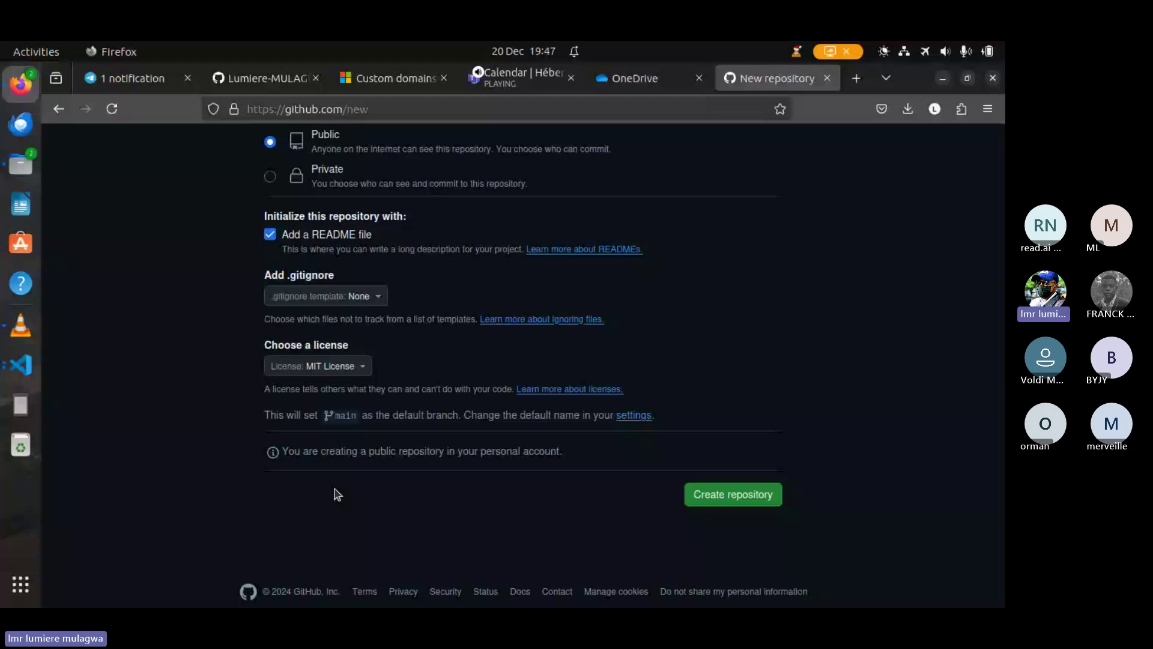
pyautogui.click(736, 494)
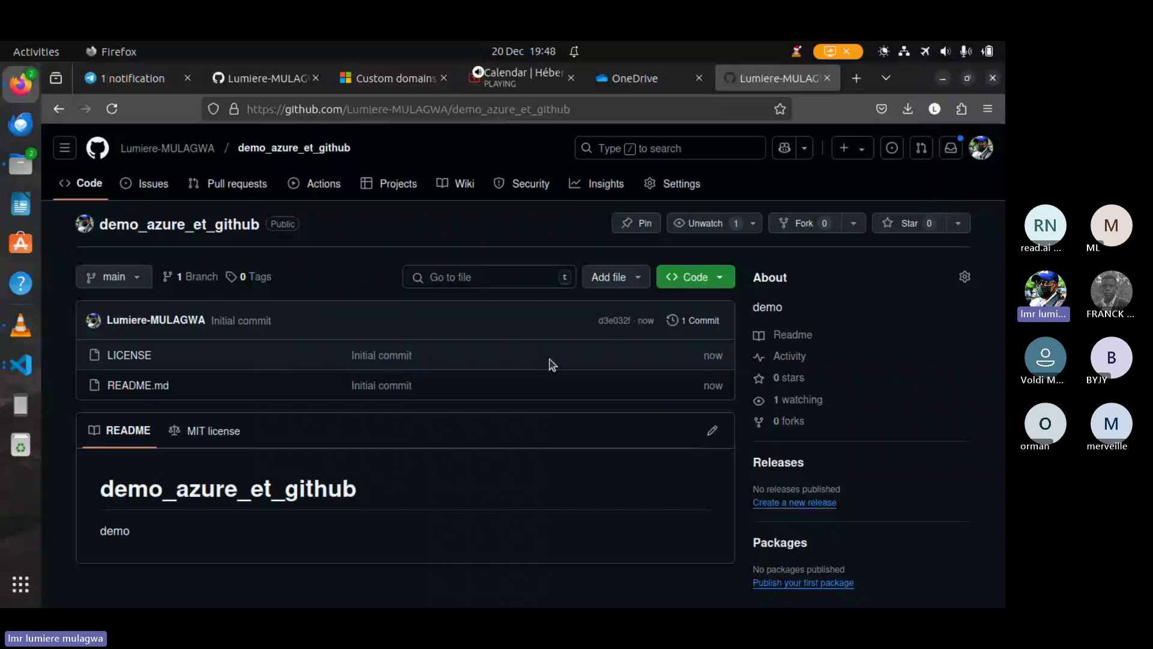
# Step: Return to the profile's repository list and open the portofolio repository
pyautogui.click(167, 148)
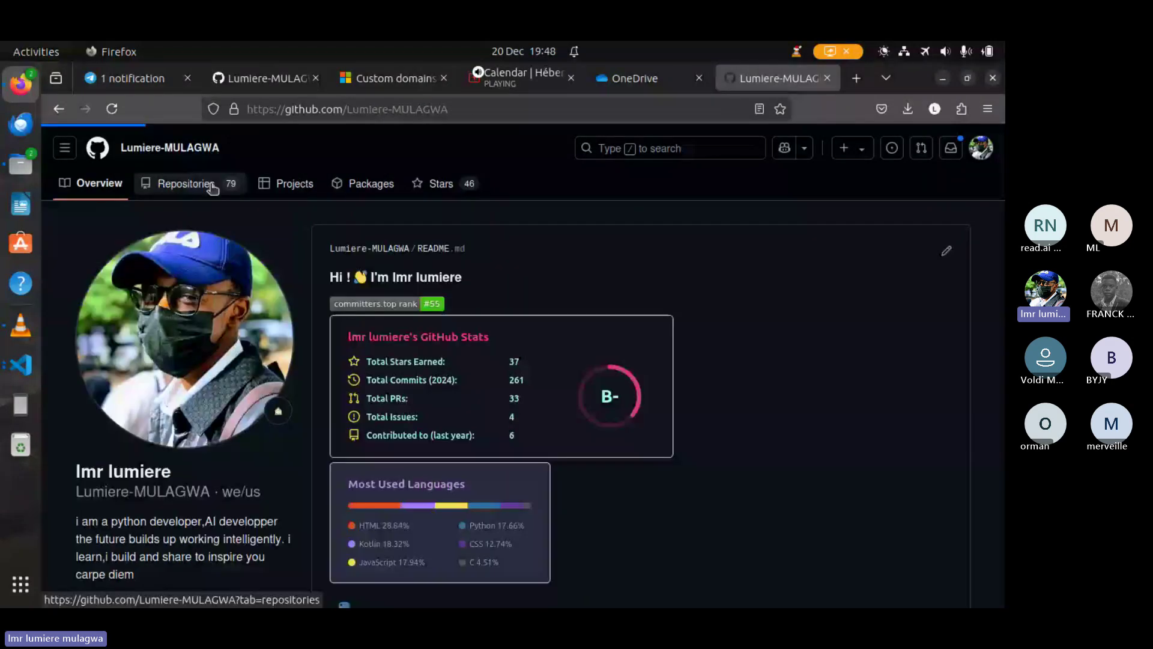
pyautogui.click(213, 188)
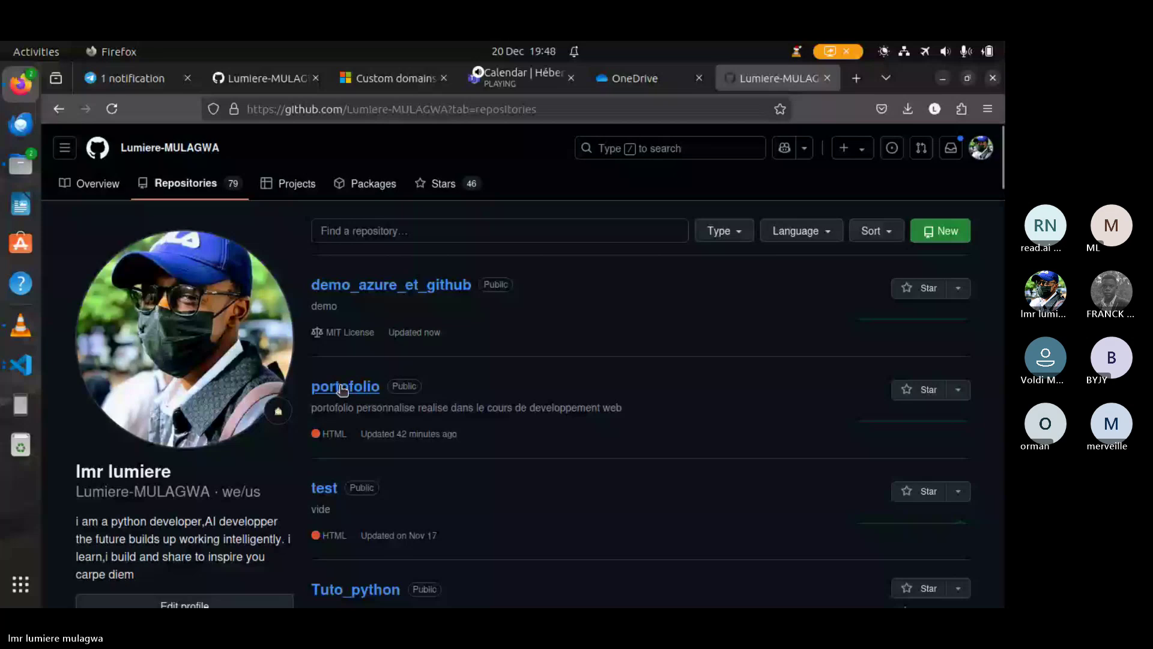
pyautogui.click(342, 389)
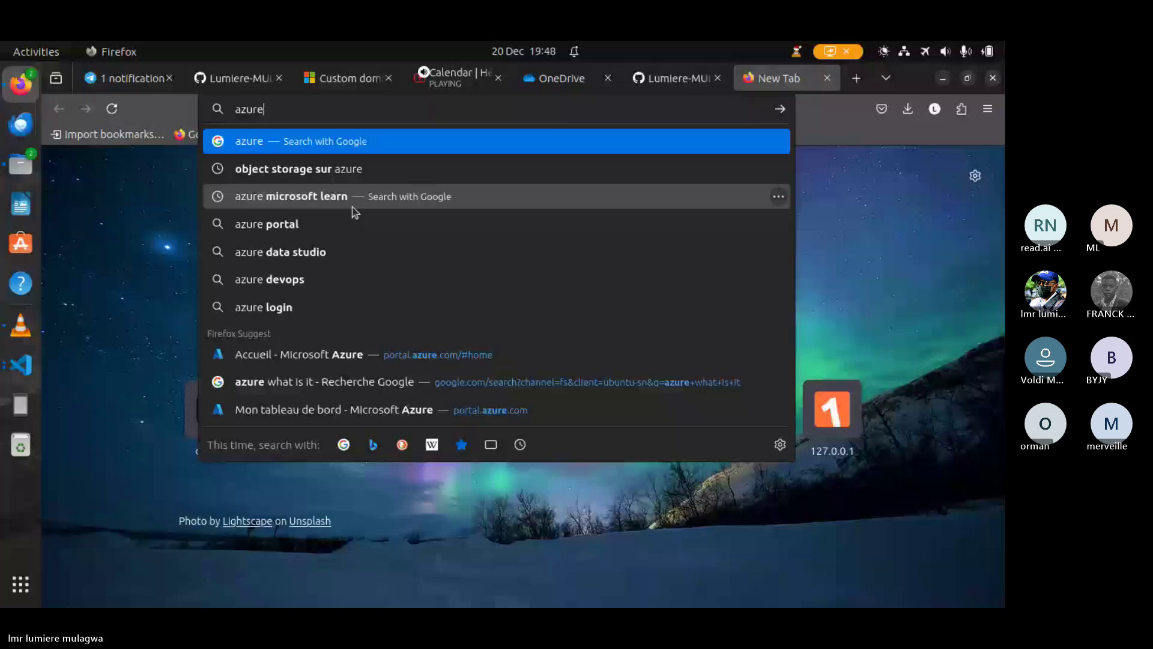
# Step: Look up azure in a new browser tab, open the Microsoft Azure portal page and sign in
pyautogui.click(235, 343)
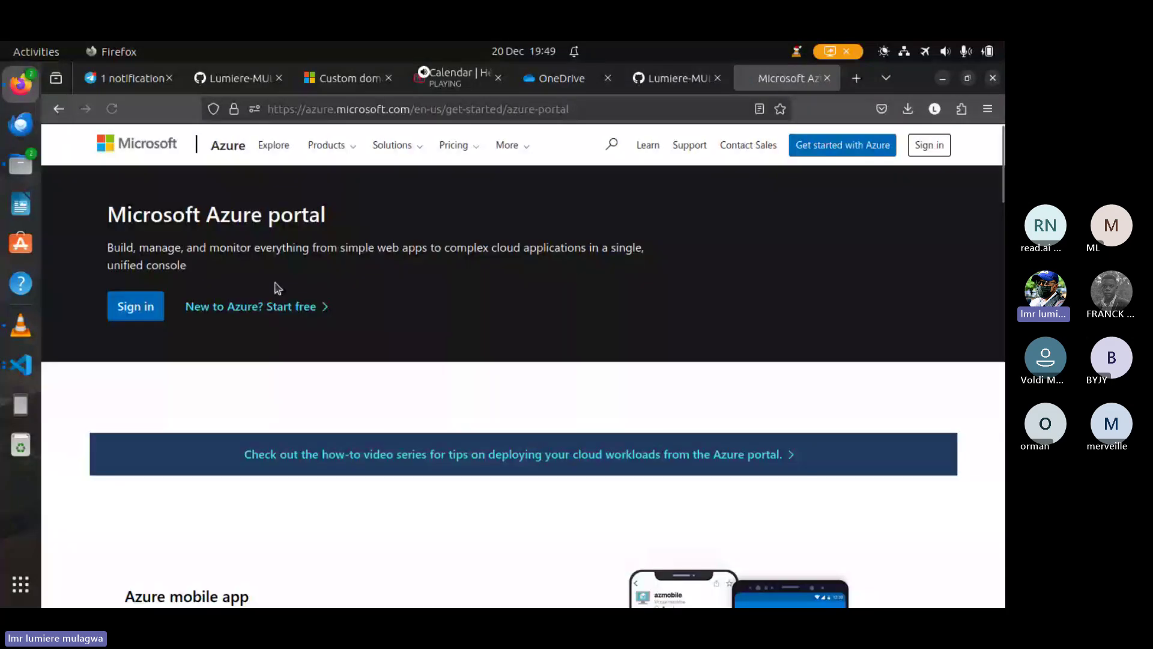
pyautogui.click(928, 147)
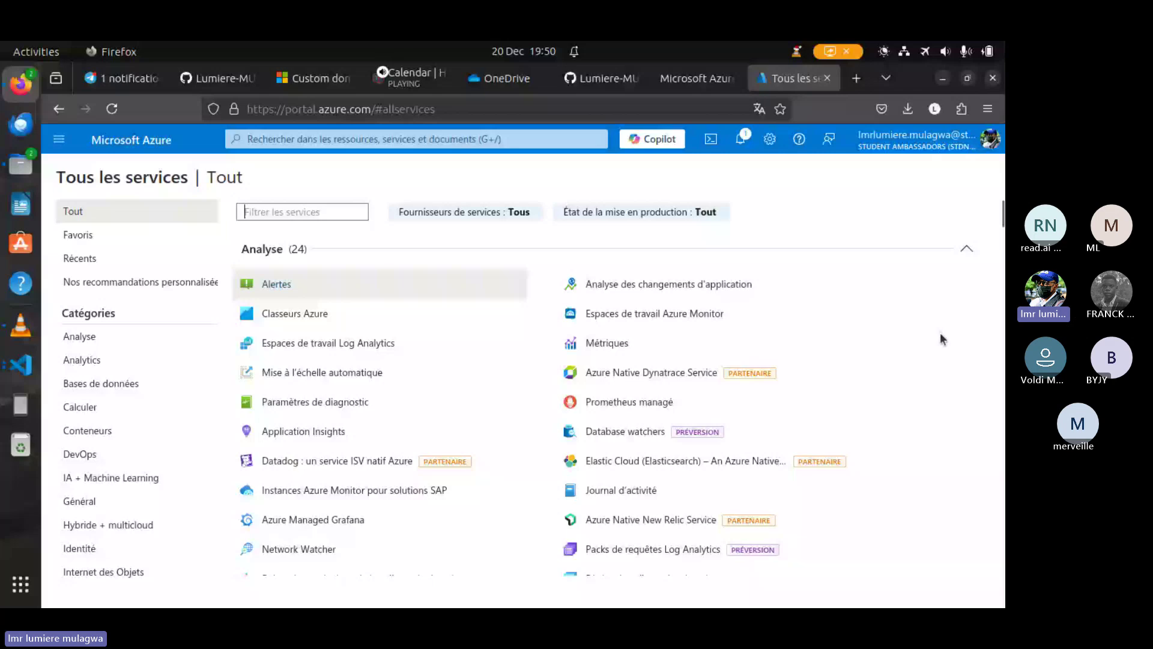
# Step: Browse the full Azure service catalogue category by category, from Analyse to Hybride + multicloud
pyautogui.scroll(-2, 891, 401)
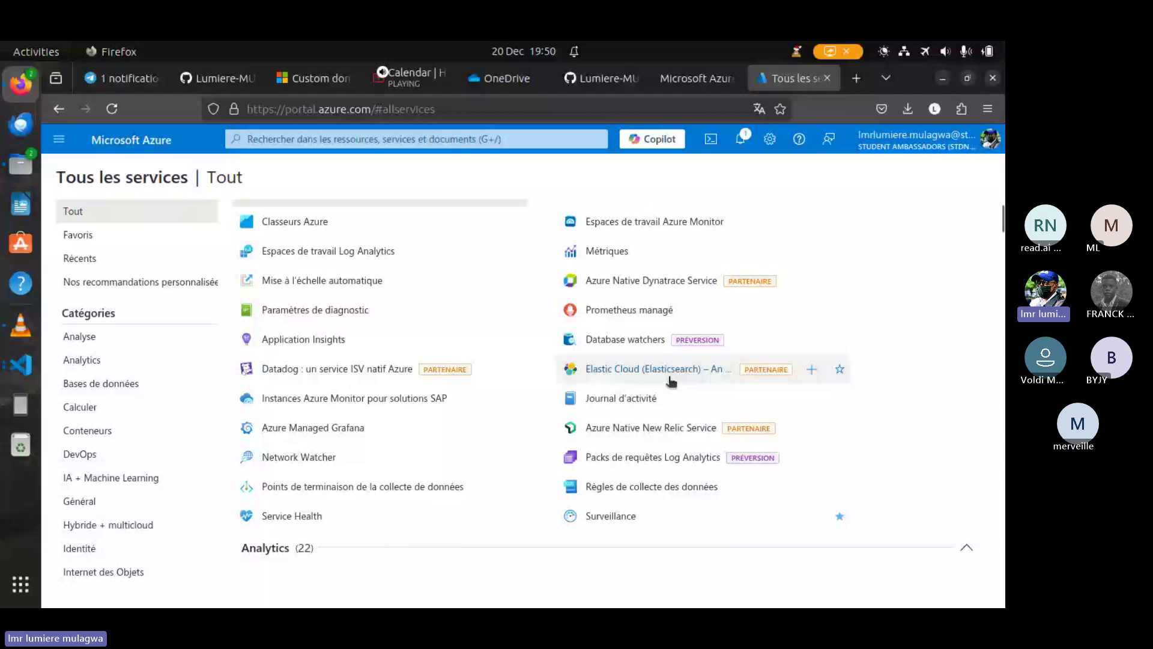
pyautogui.moveTo(797, 409)
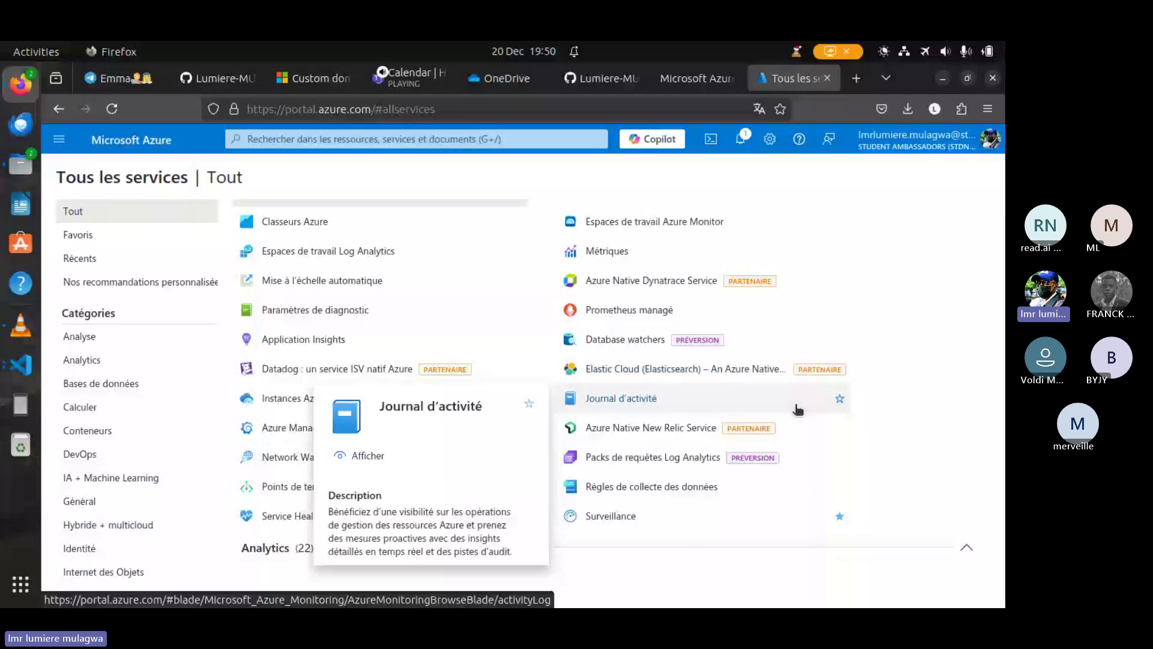
pyautogui.scroll(-5, 892, 466)
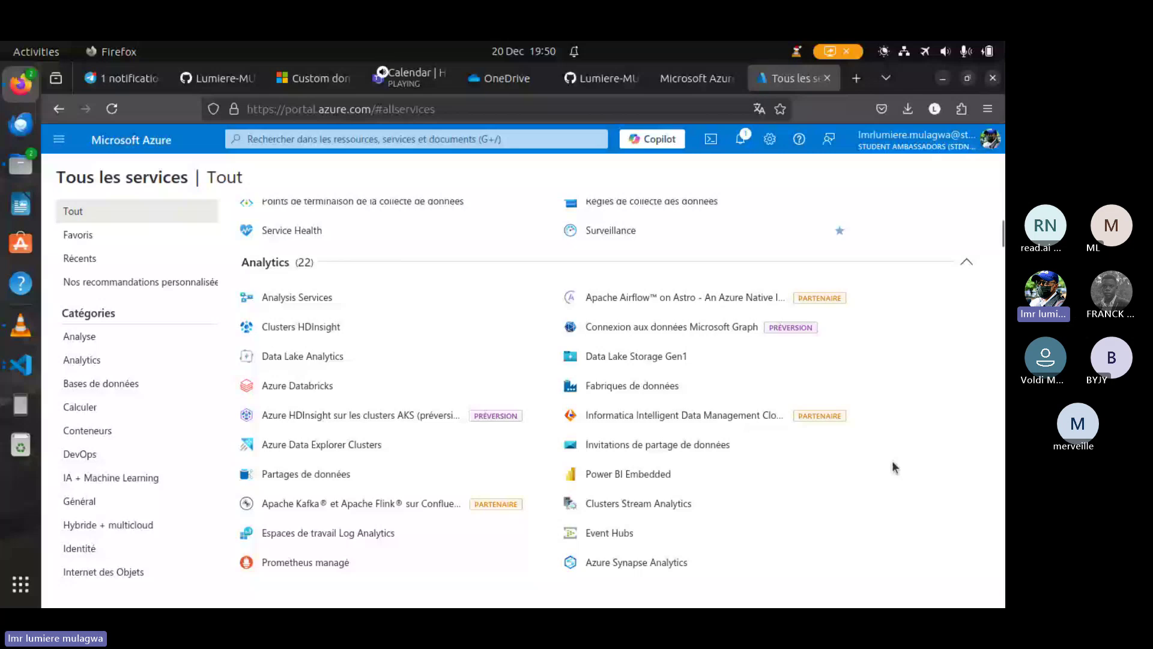
pyautogui.scroll(-6, 893, 466)
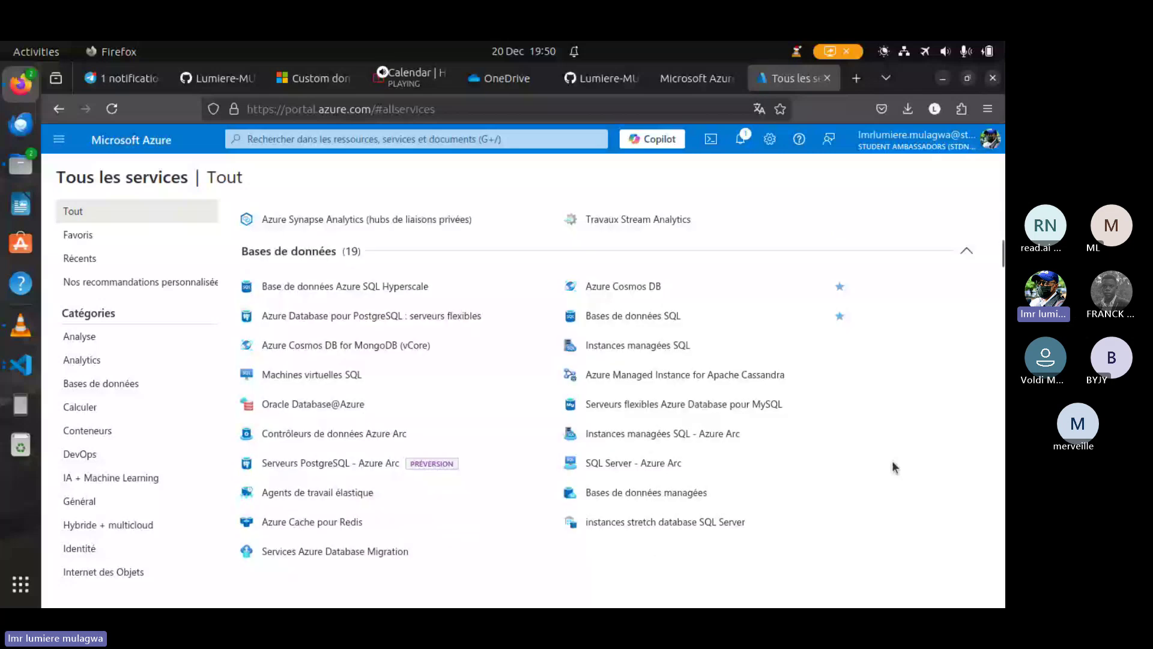
pyautogui.scroll(-1, 892, 466)
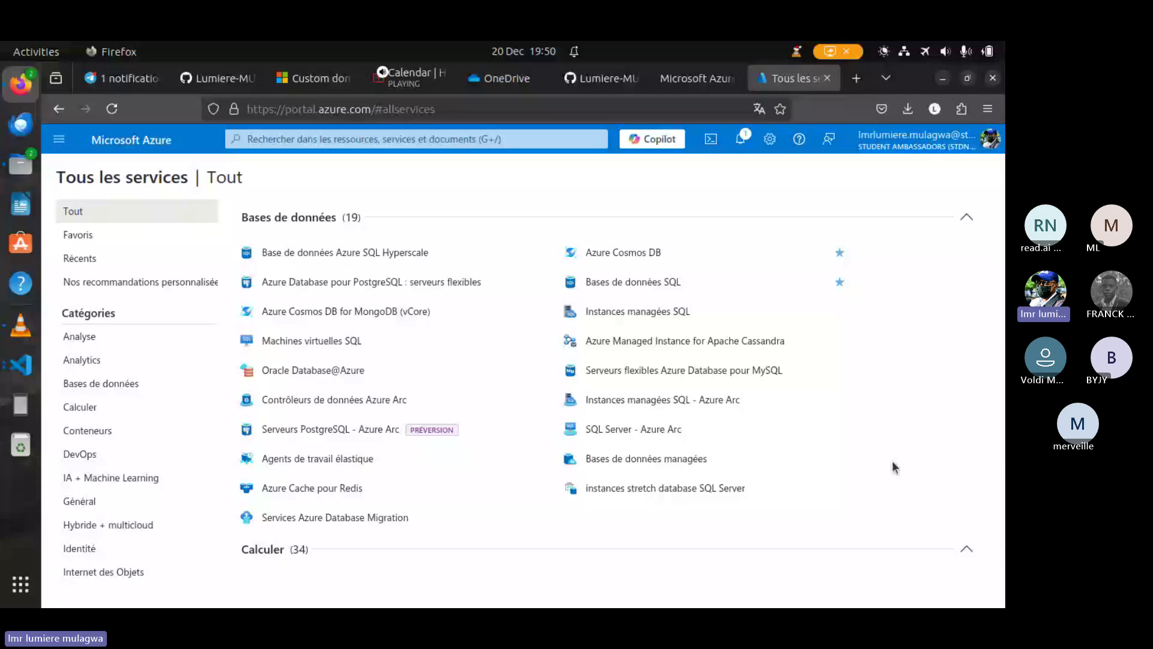
pyautogui.scroll(-5, 397, 473)
pyautogui.scroll(-1, 397, 473)
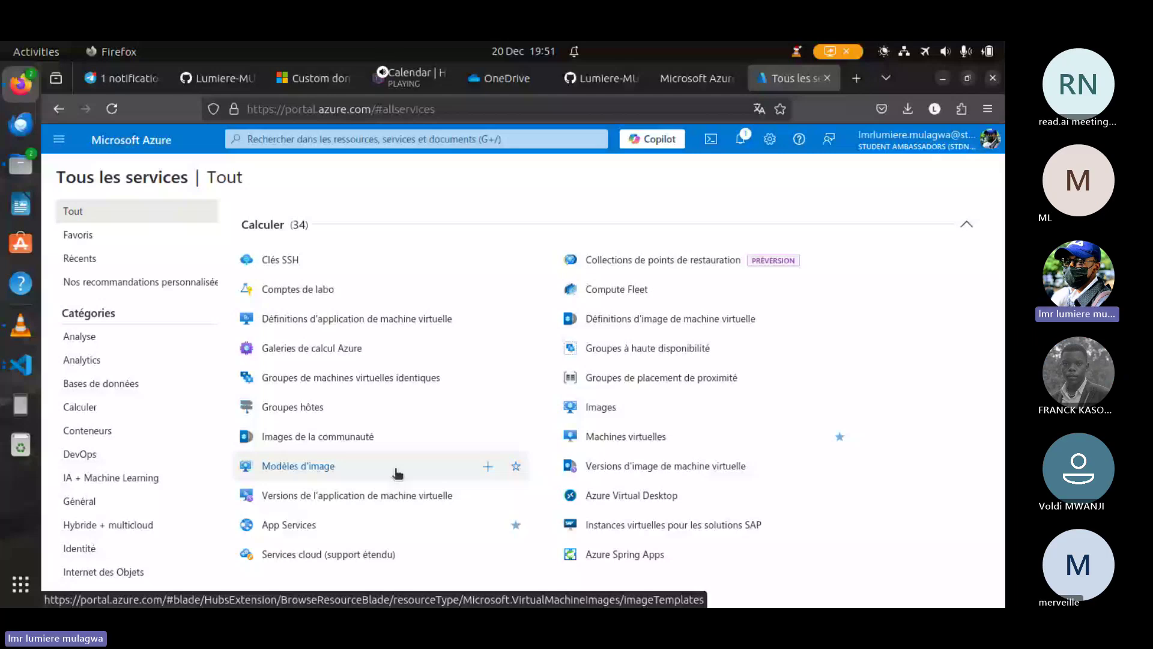
pyautogui.scroll(-6, 395, 473)
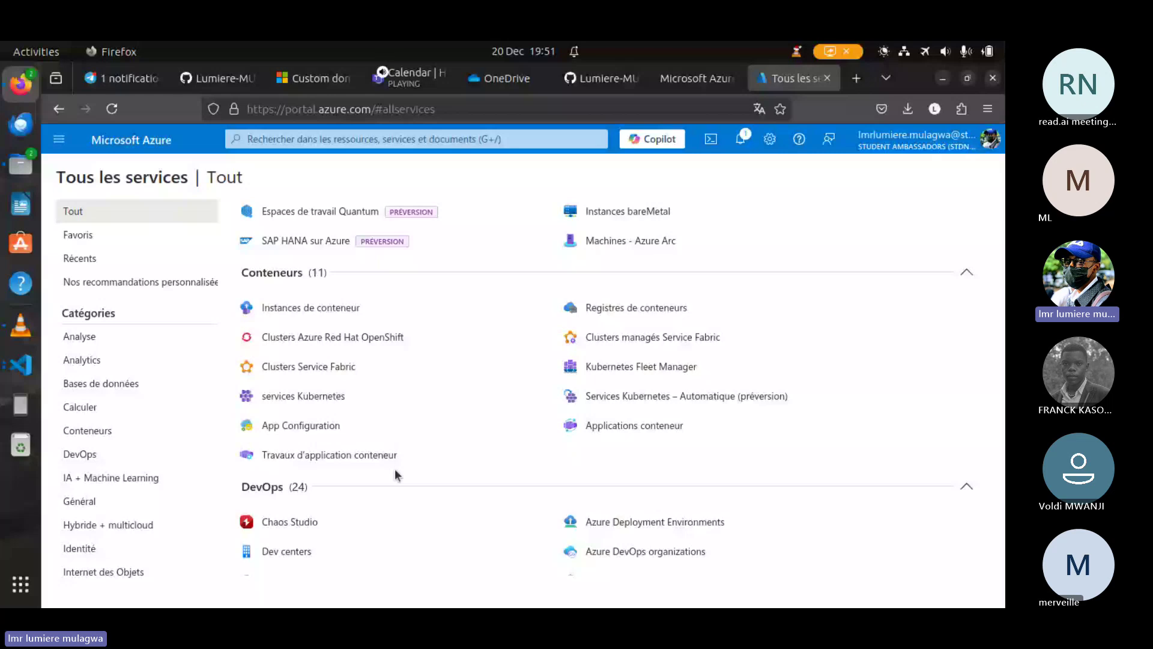
pyautogui.scroll(-15, 395, 468)
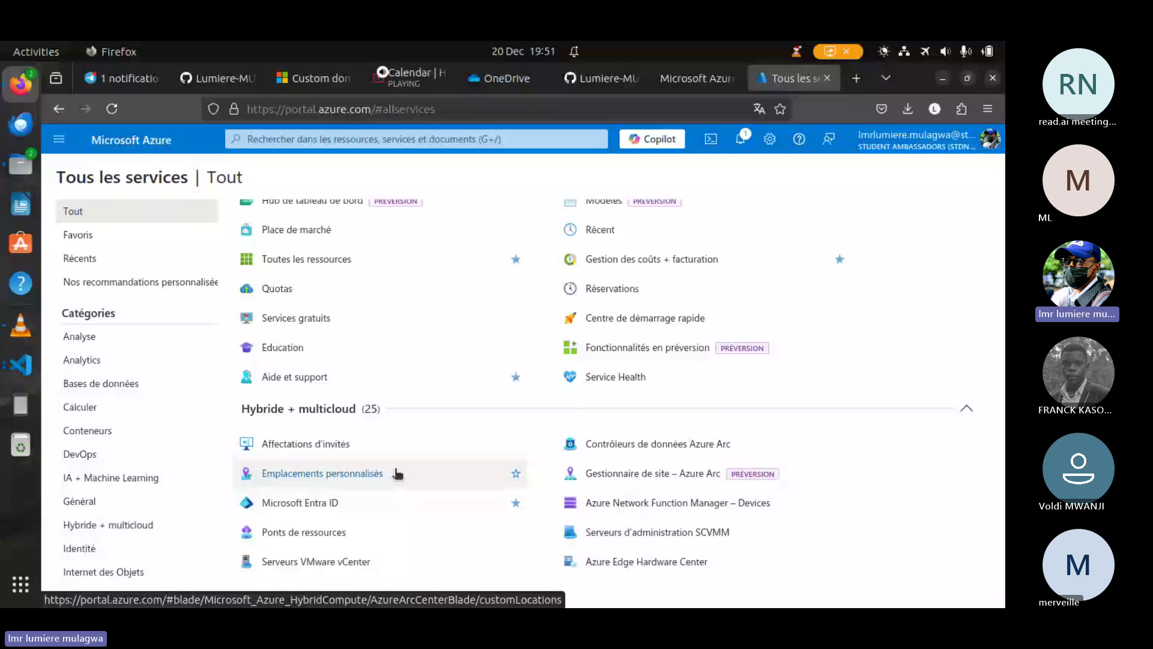
# Step: Browse the remaining categories of the Azure service catalogue, from Identité through Internet des Objets and Intégration to Stockage and Sécurité
pyautogui.scroll(-10, 396, 474)
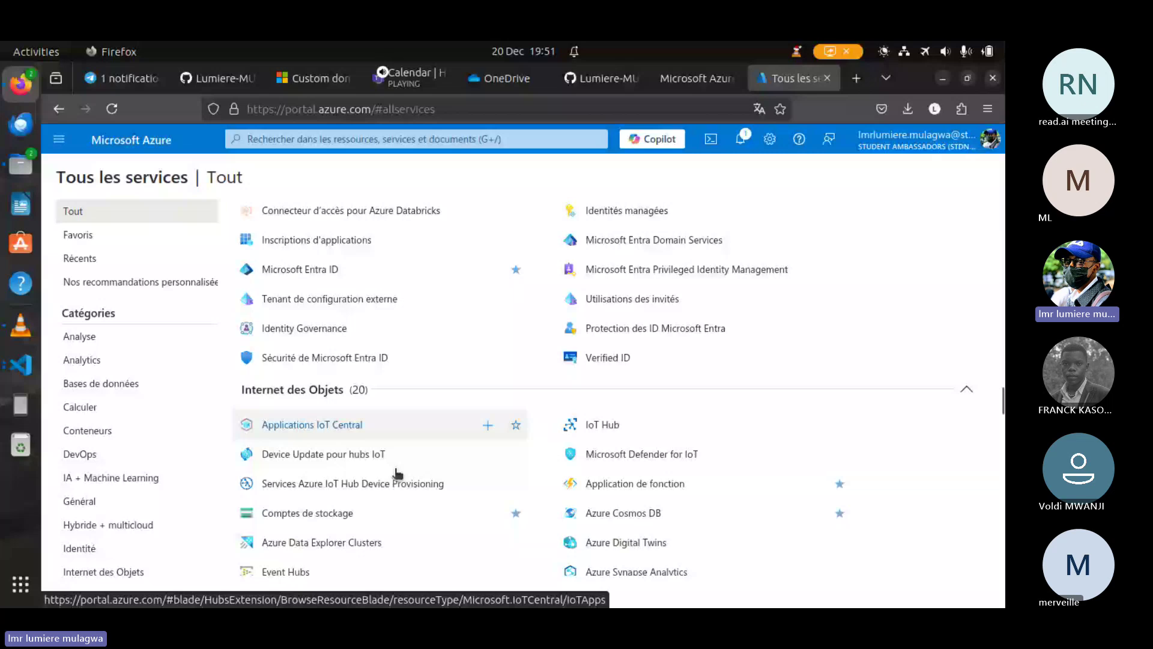
pyautogui.scroll(-10, 396, 473)
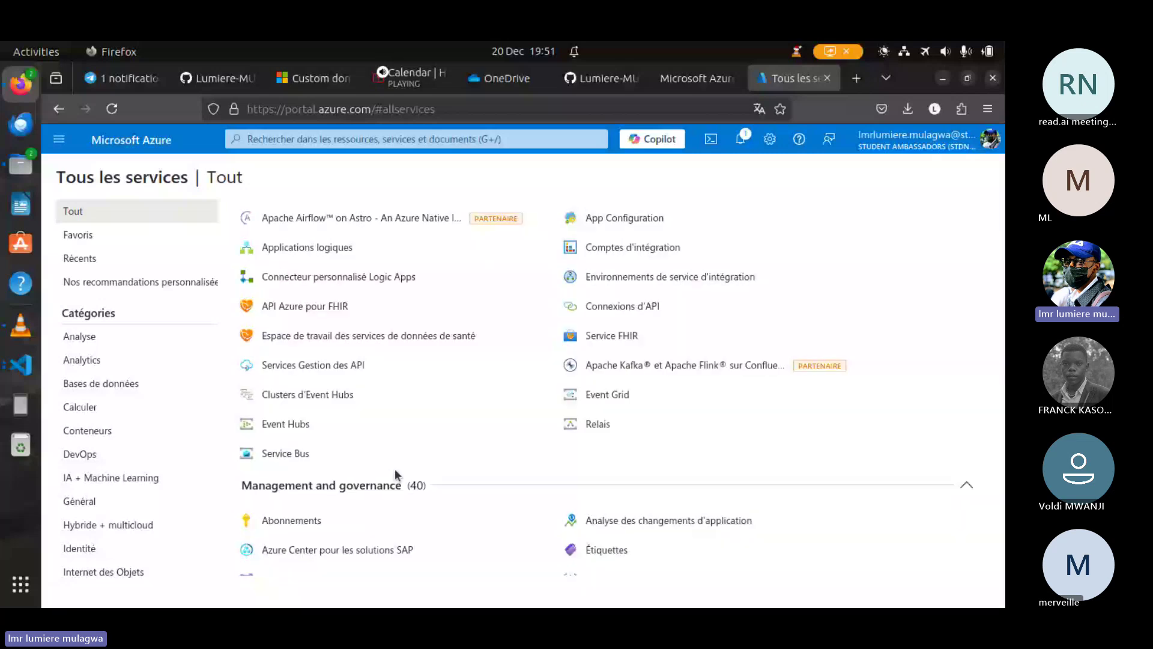
pyautogui.scroll(3, 395, 469)
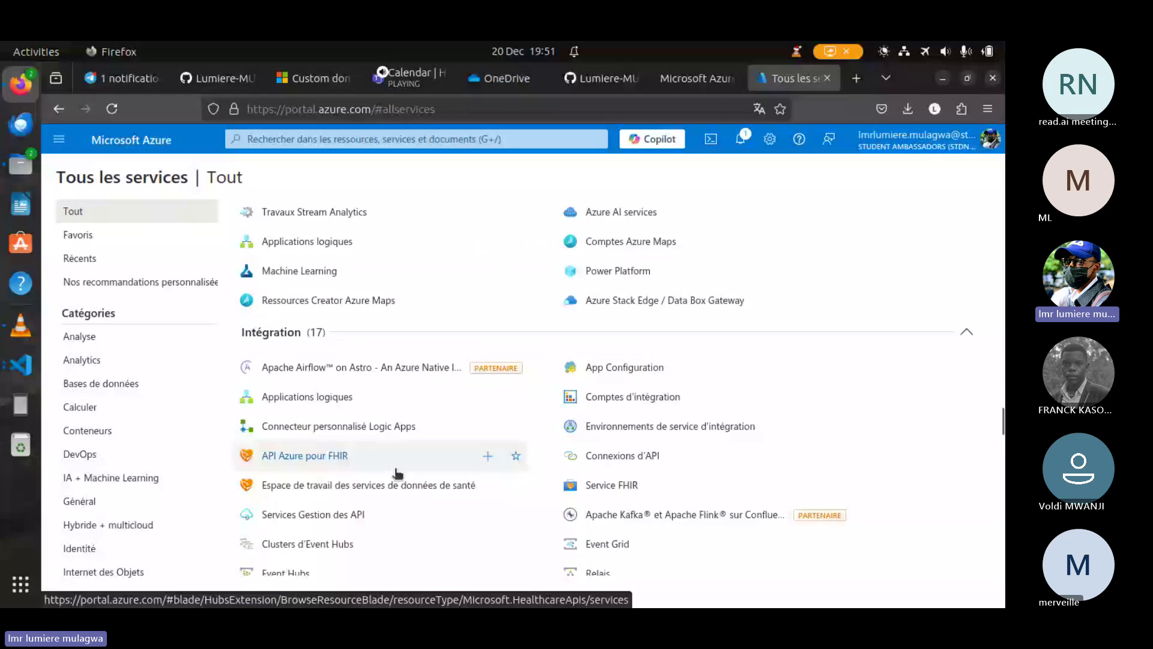
pyautogui.scroll(-15, 396, 472)
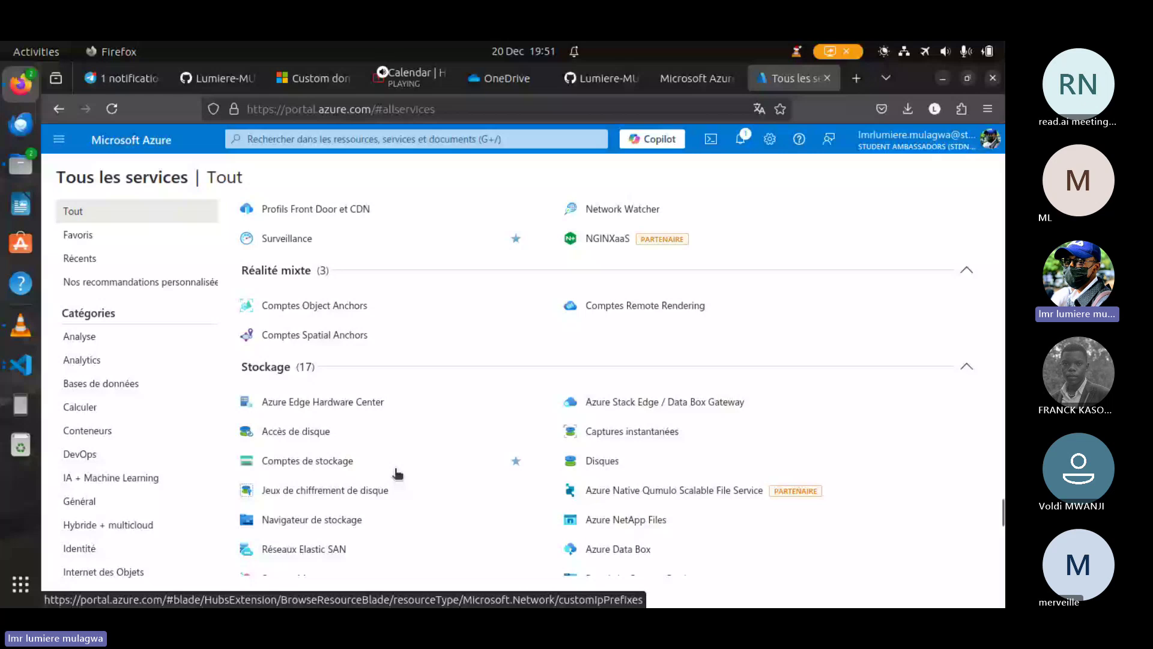
pyautogui.scroll(-3, 394, 470)
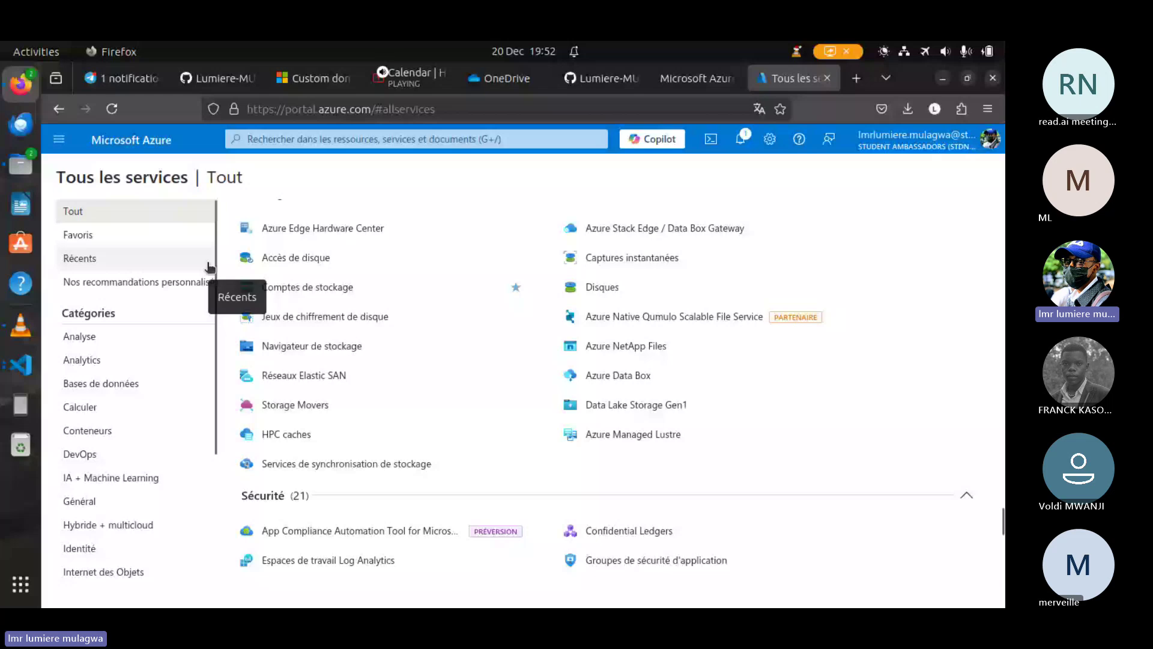
pyautogui.click(150, 211)
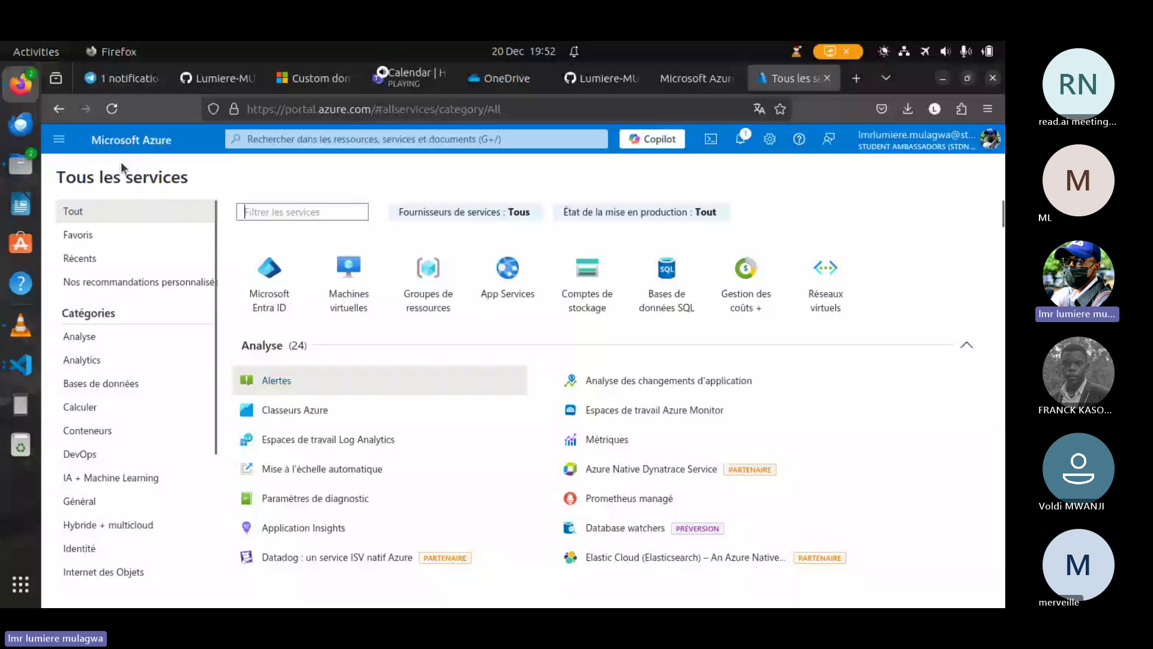
# Step: Return to the Azure portal home, open Applications web statiques and start creating a new static web app
pyautogui.click(125, 141)
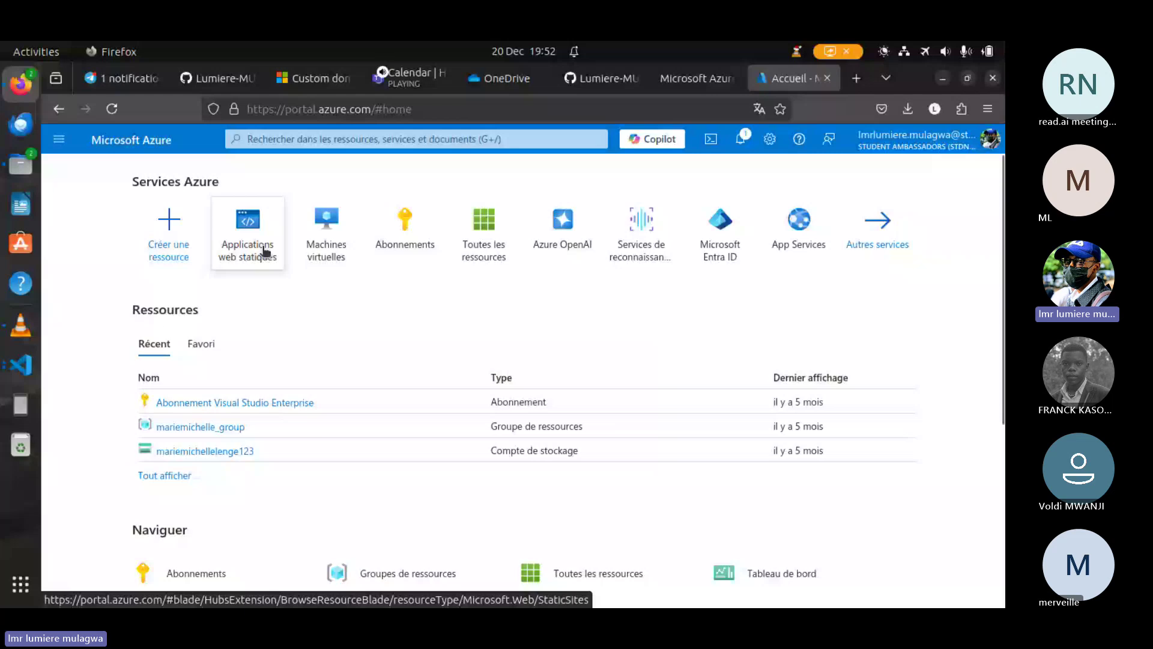
pyautogui.click(265, 251)
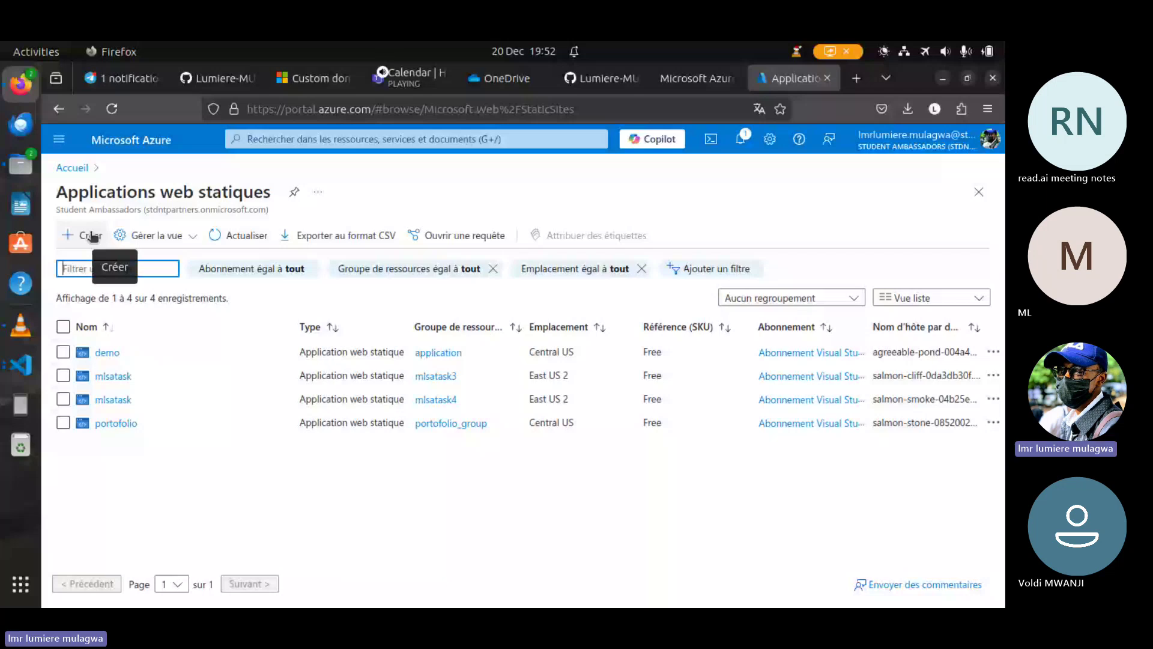
pyautogui.click(92, 236)
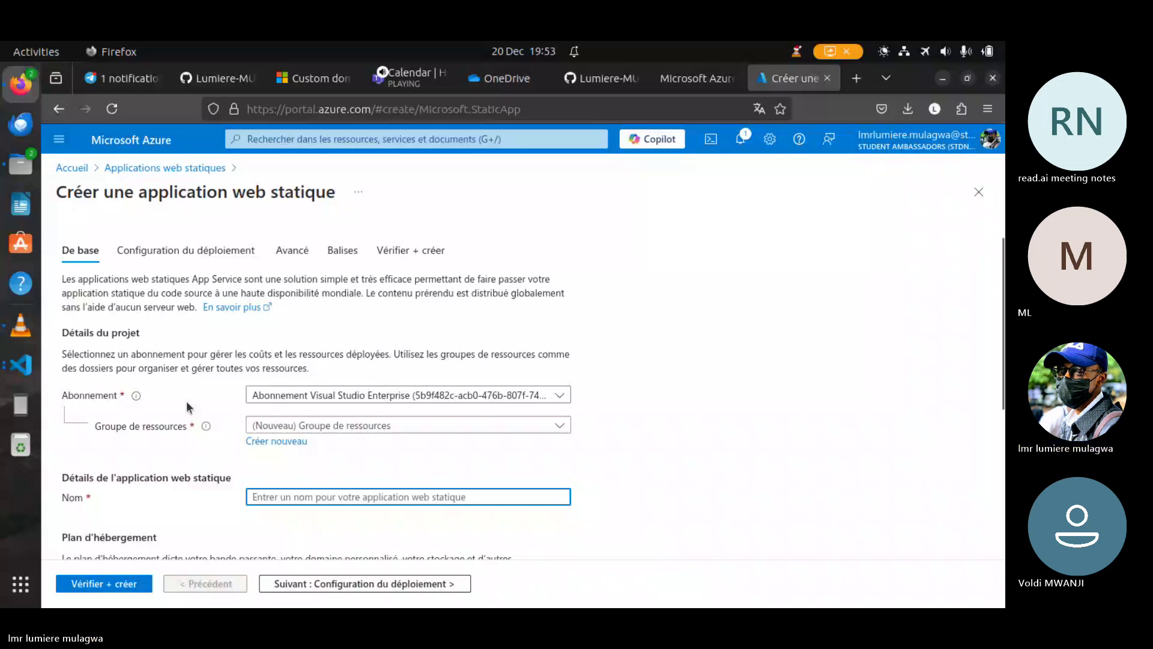
# Step: Check the available subscriptions and create a new resource group named demo_azure for the static web app
pyautogui.click(320, 401)
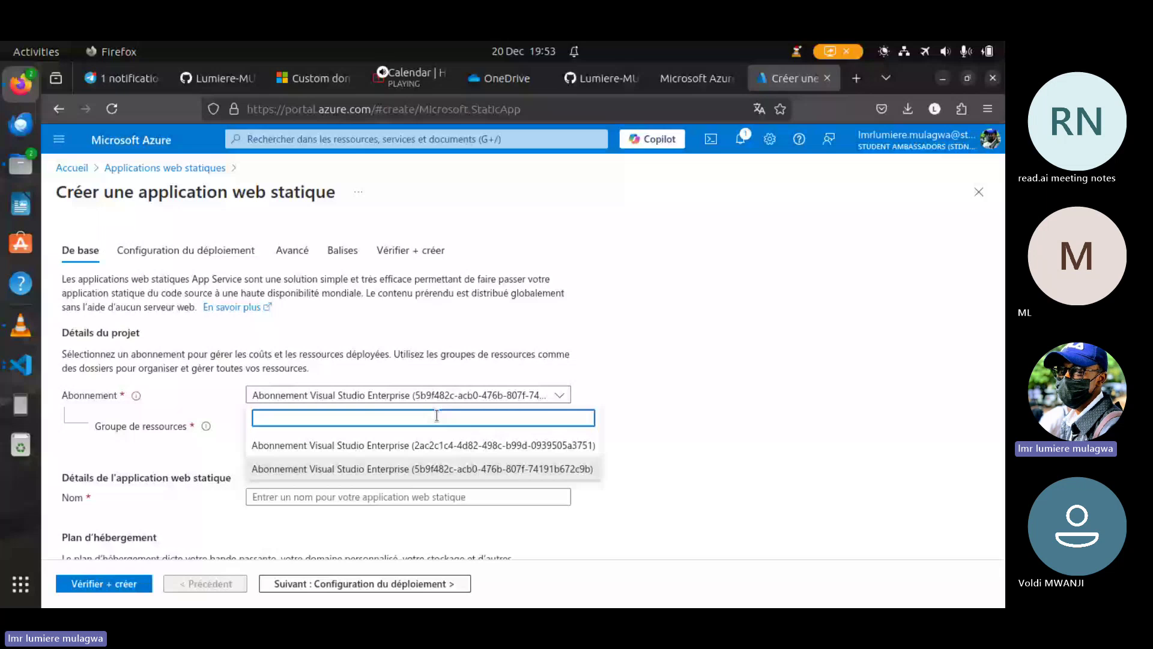
pyautogui.press('Escape')
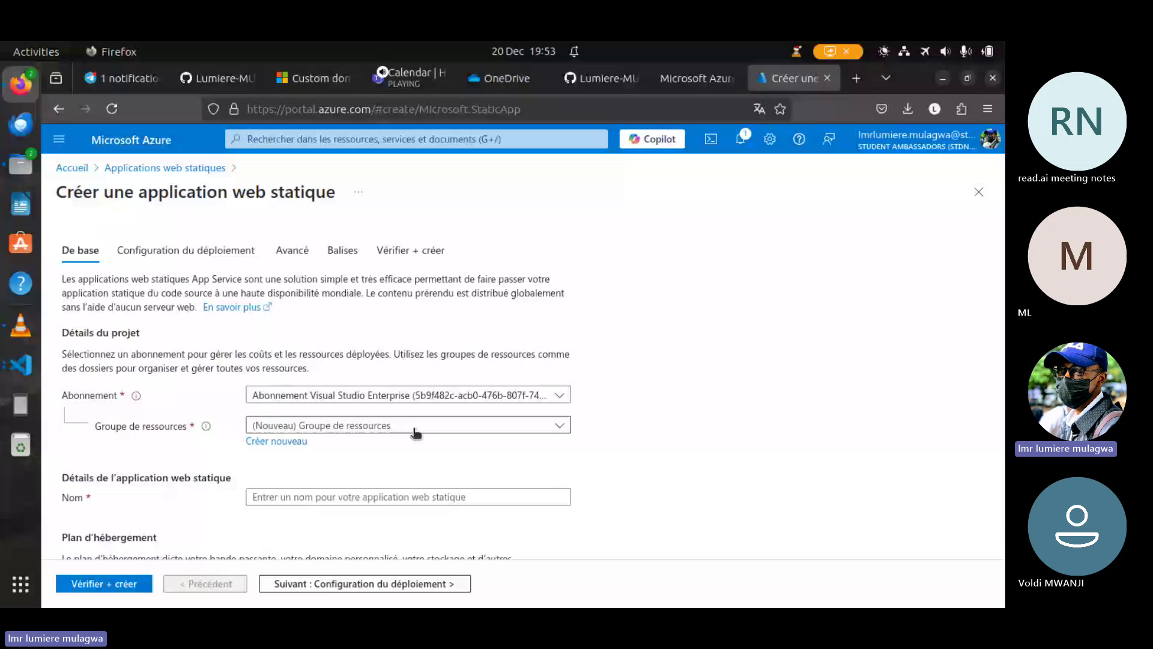
pyautogui.moveTo(205, 427)
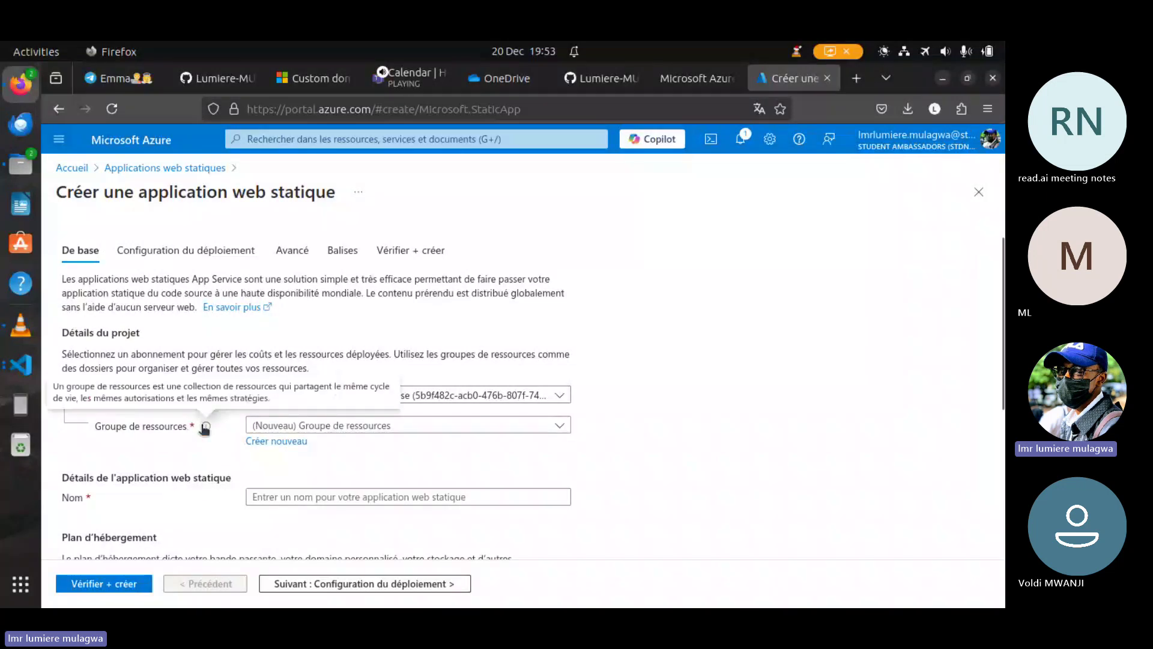
pyautogui.click(315, 428)
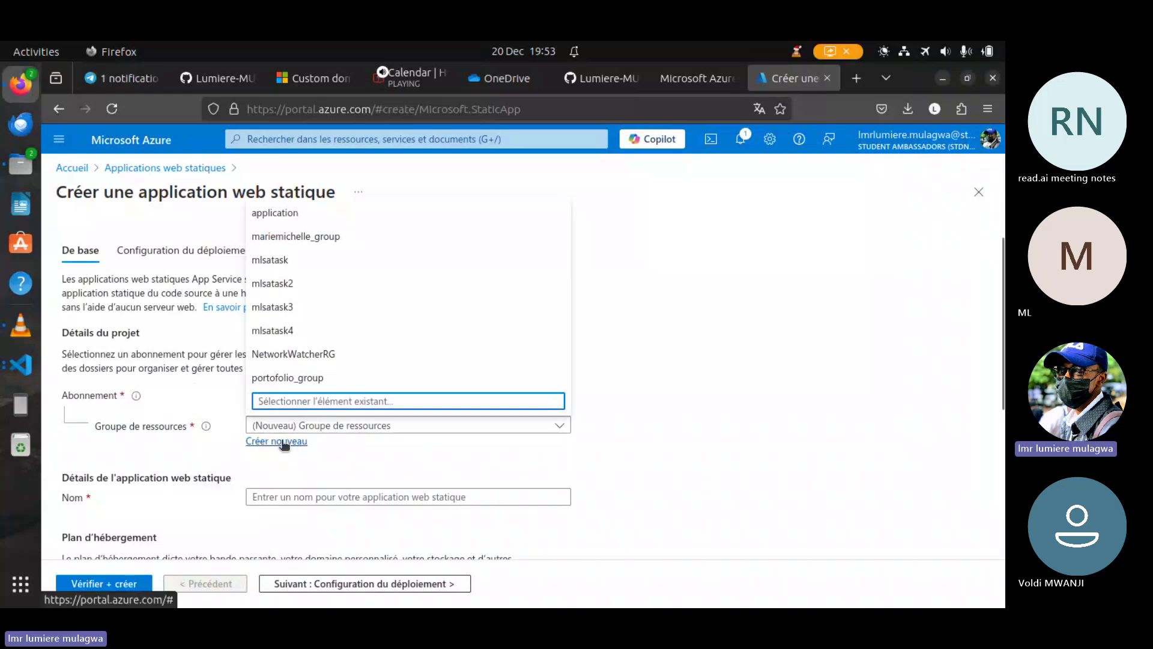
pyautogui.click(291, 442)
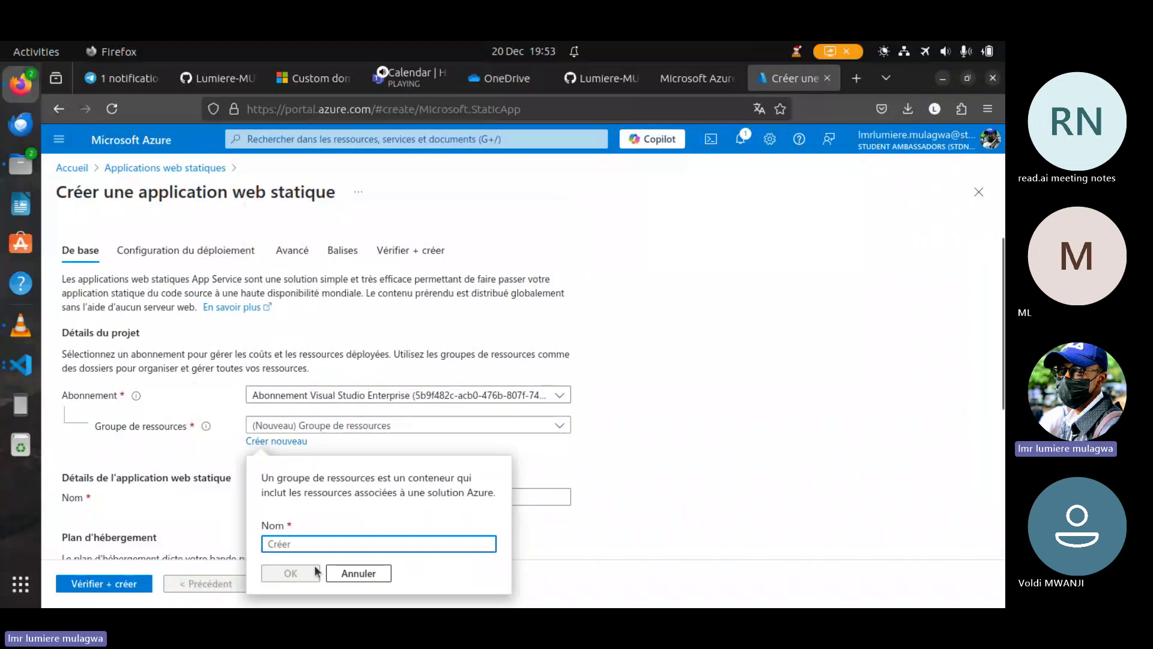
pyautogui.write('demo')
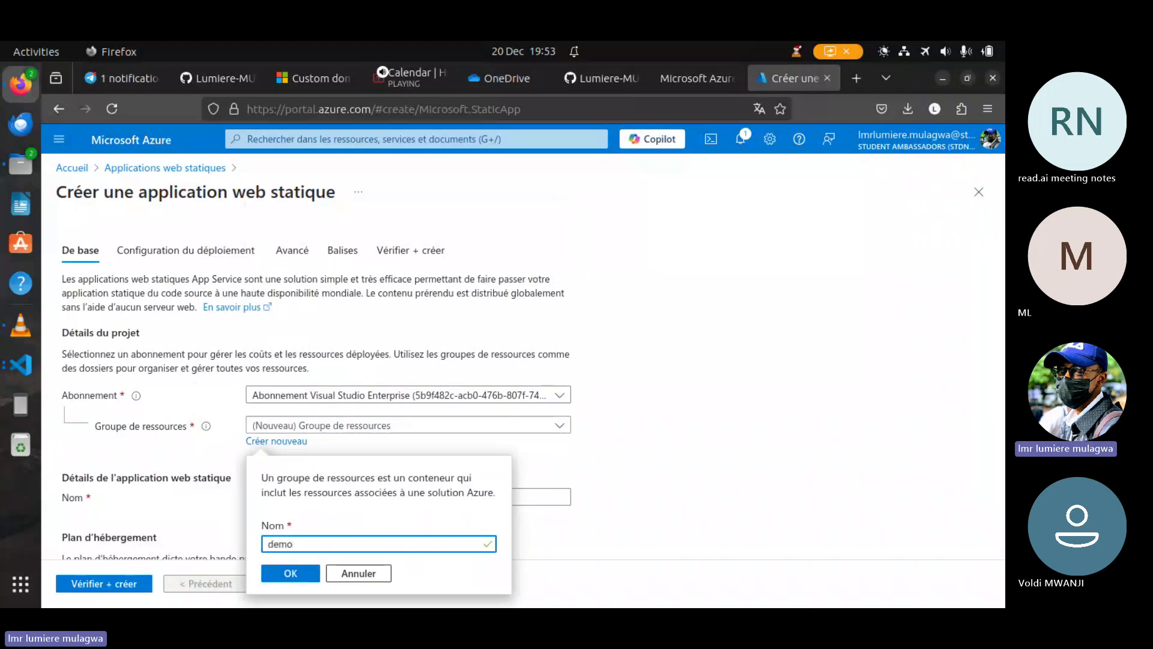
pyautogui.write('_a')
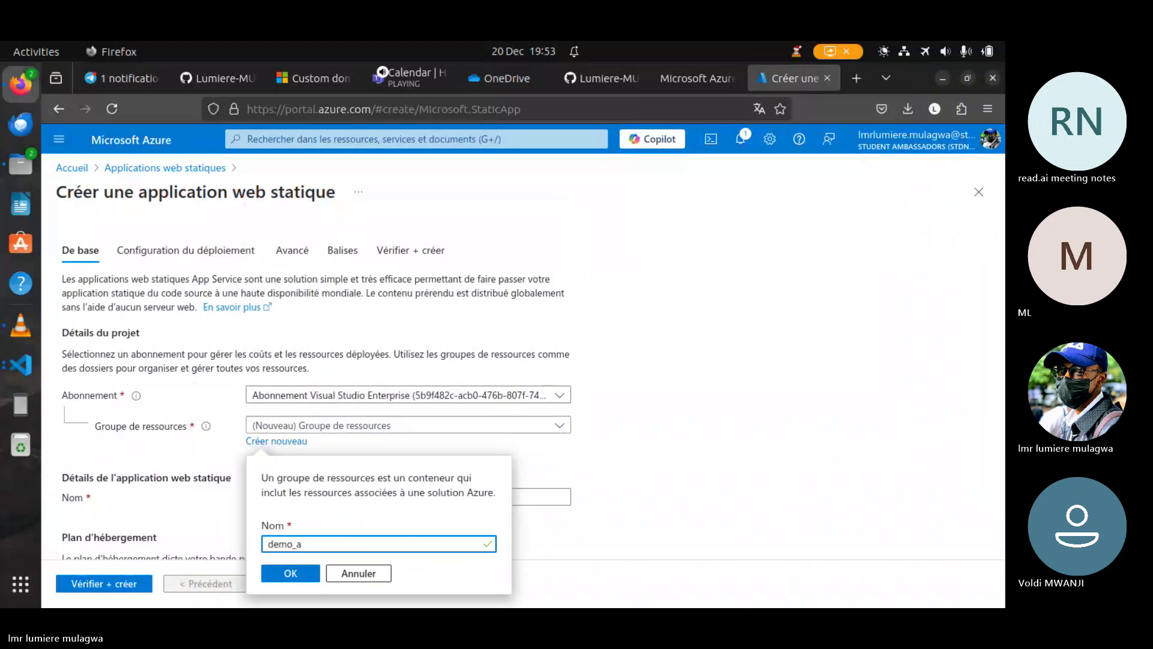
pyautogui.write('zure')
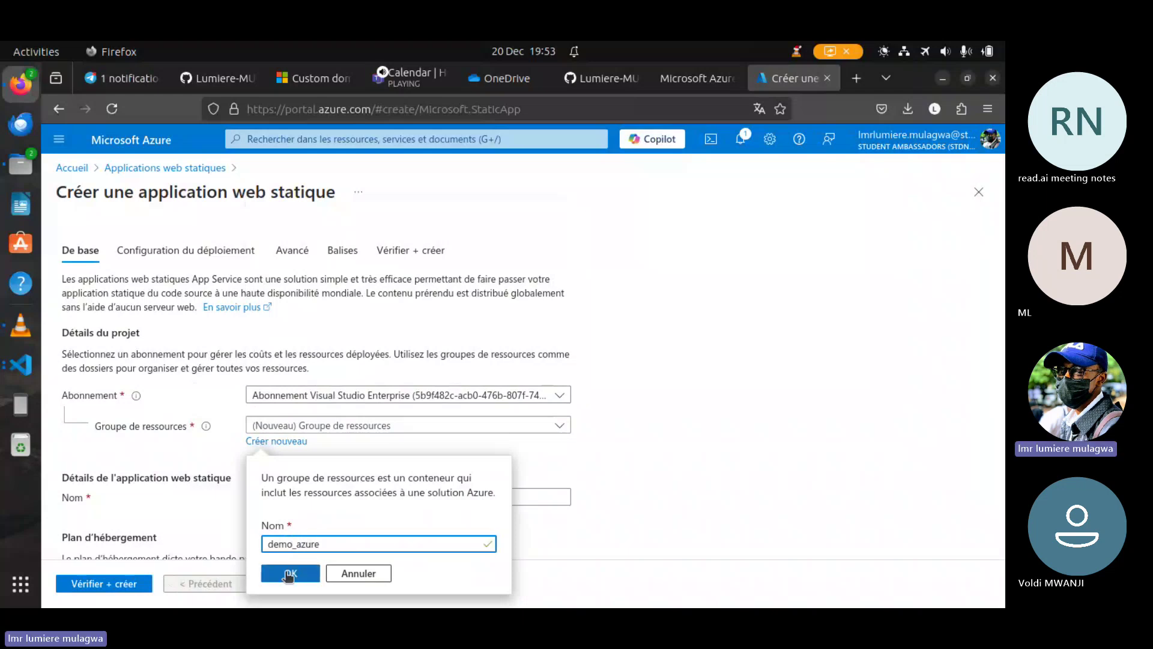
pyautogui.click(288, 575)
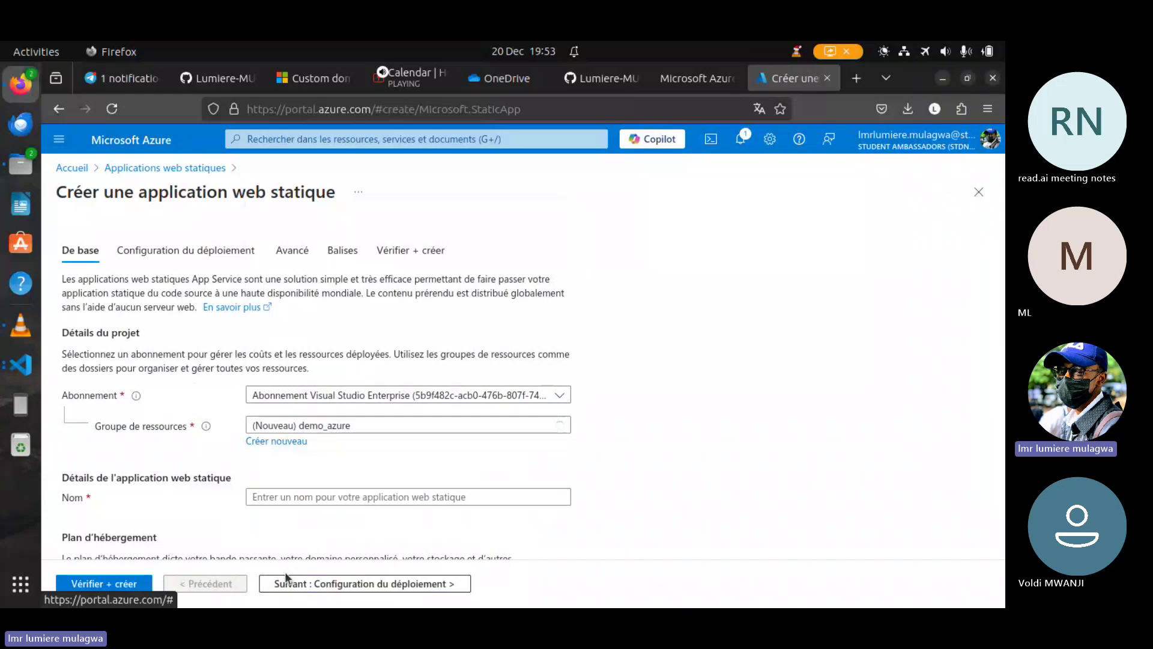
# Step: Name the static web app DemoWeb
pyautogui.scroll(-1, 295, 516)
pyautogui.click(298, 460)
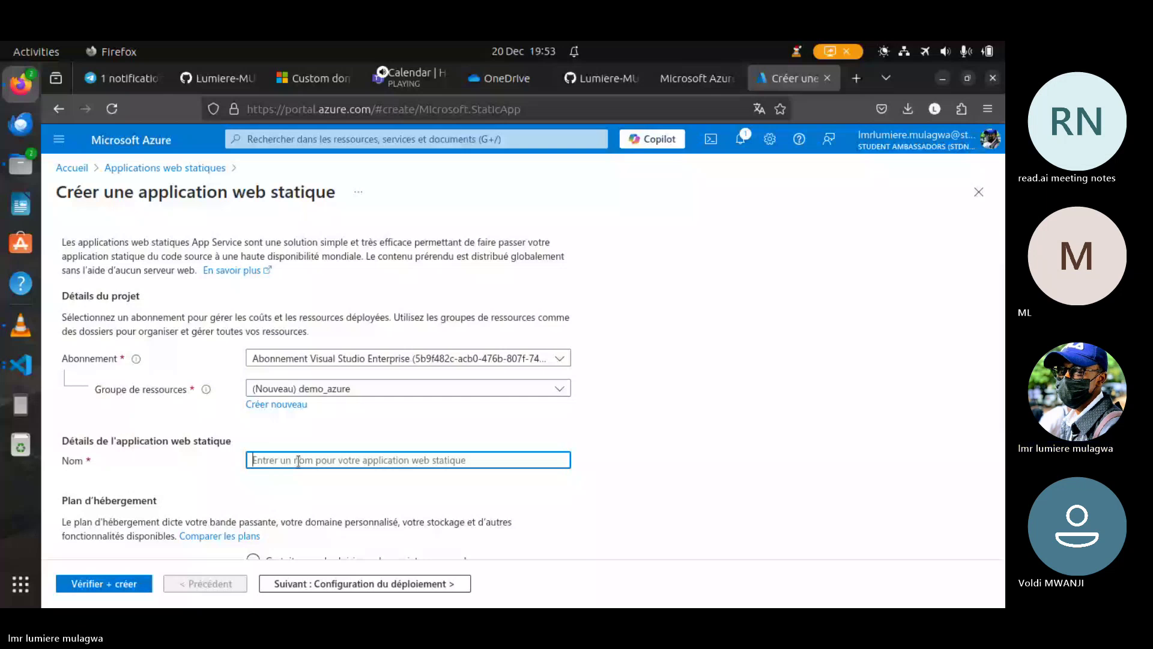
pyautogui.write('Demo_')
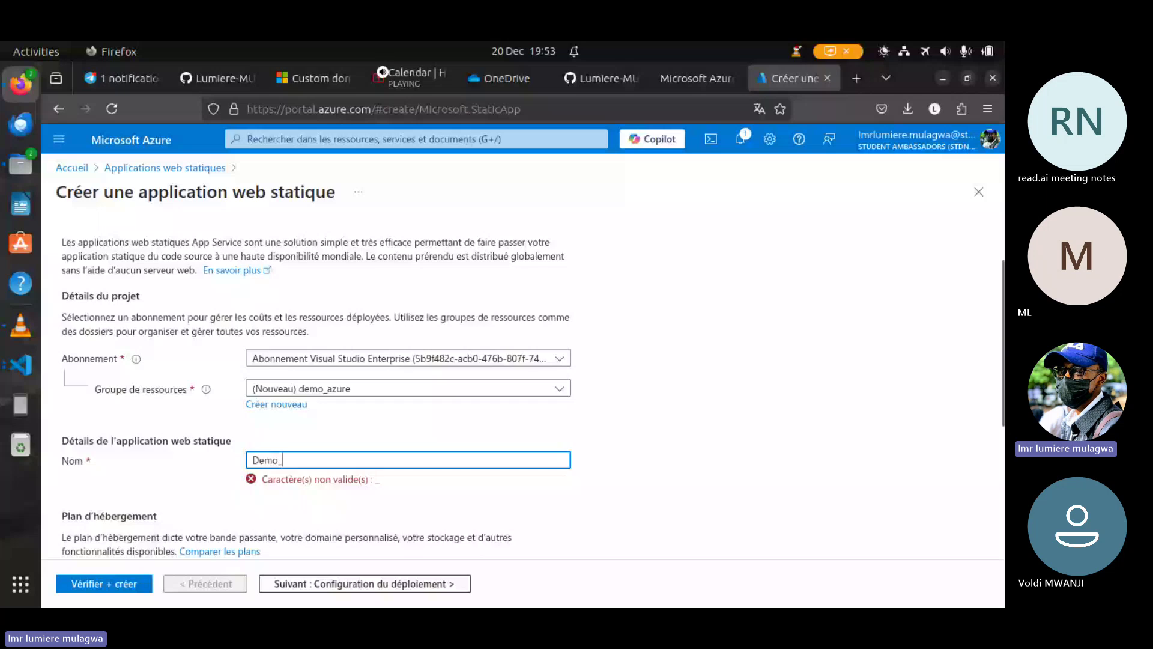
pyautogui.press('BackSpace')
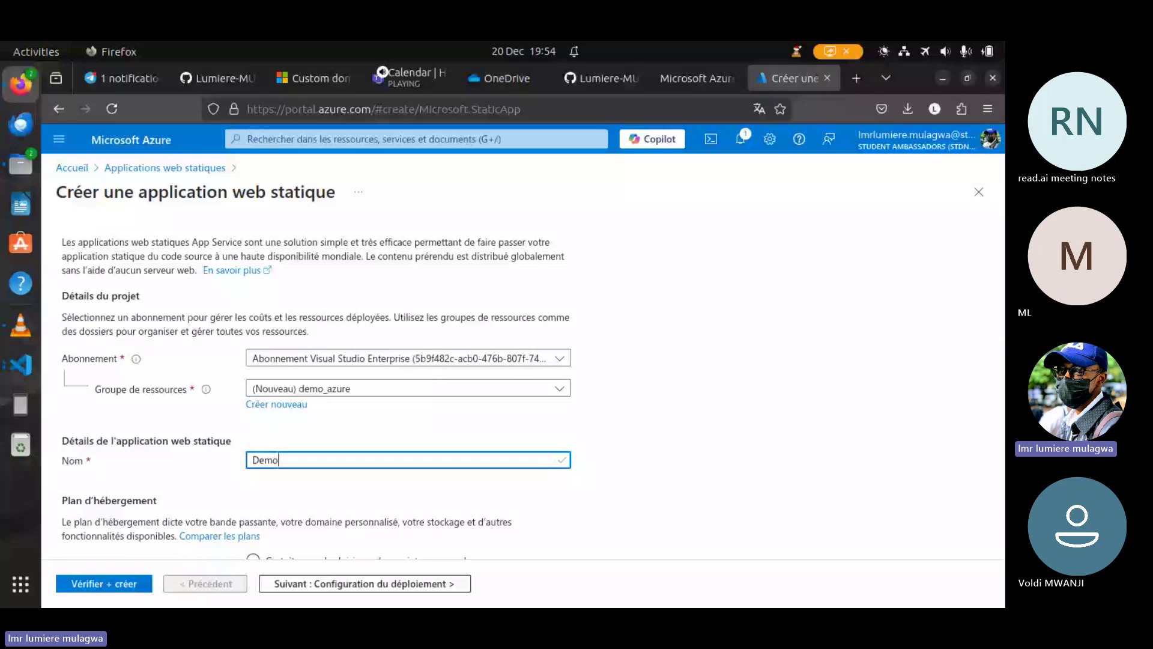
pyautogui.write('Web')
# Step: Connect the GitHub account as the deployment source and authorize Azure App Service to access it
pyautogui.scroll(-3, 522, 390)
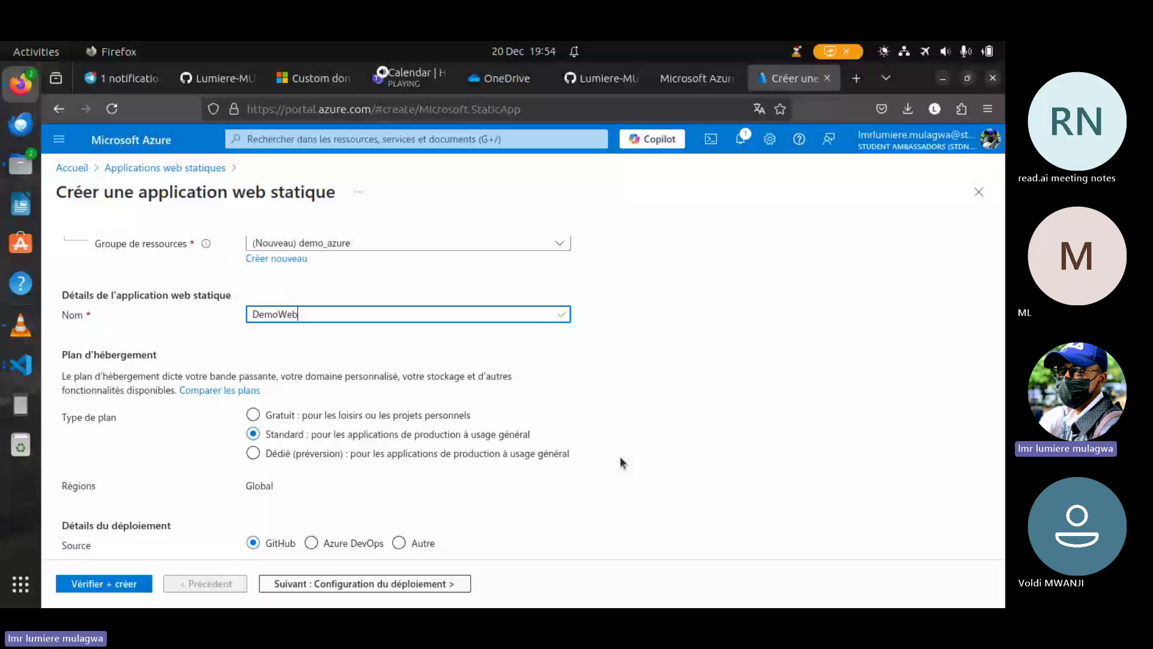
pyautogui.scroll(-2, 222, 479)
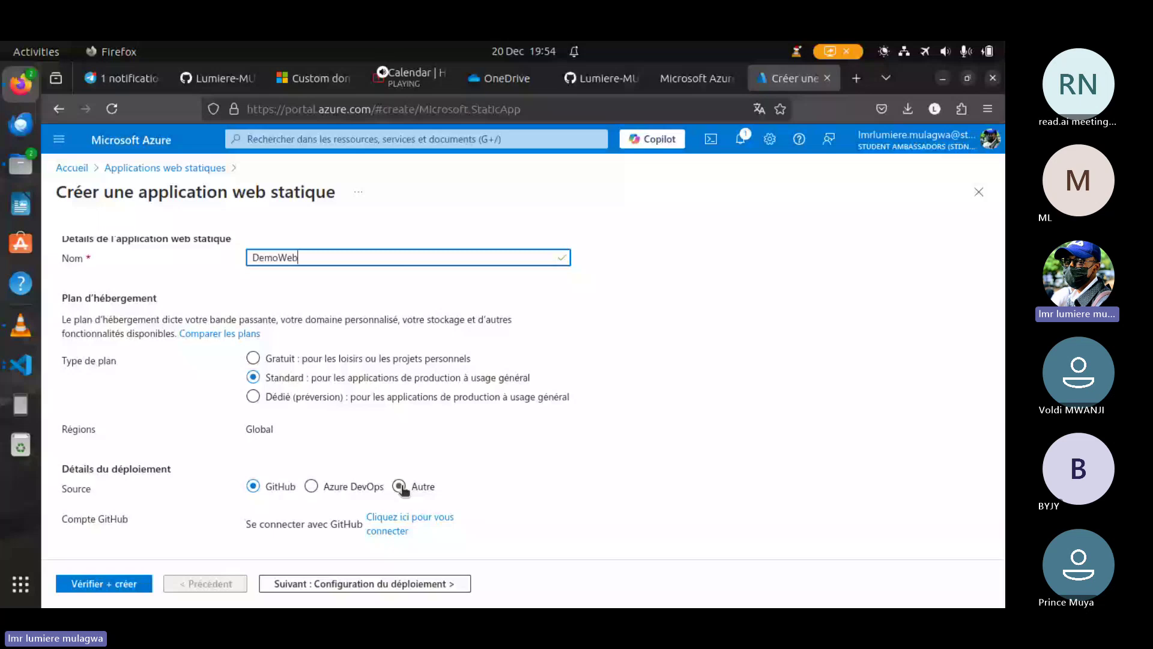
pyautogui.click(406, 520)
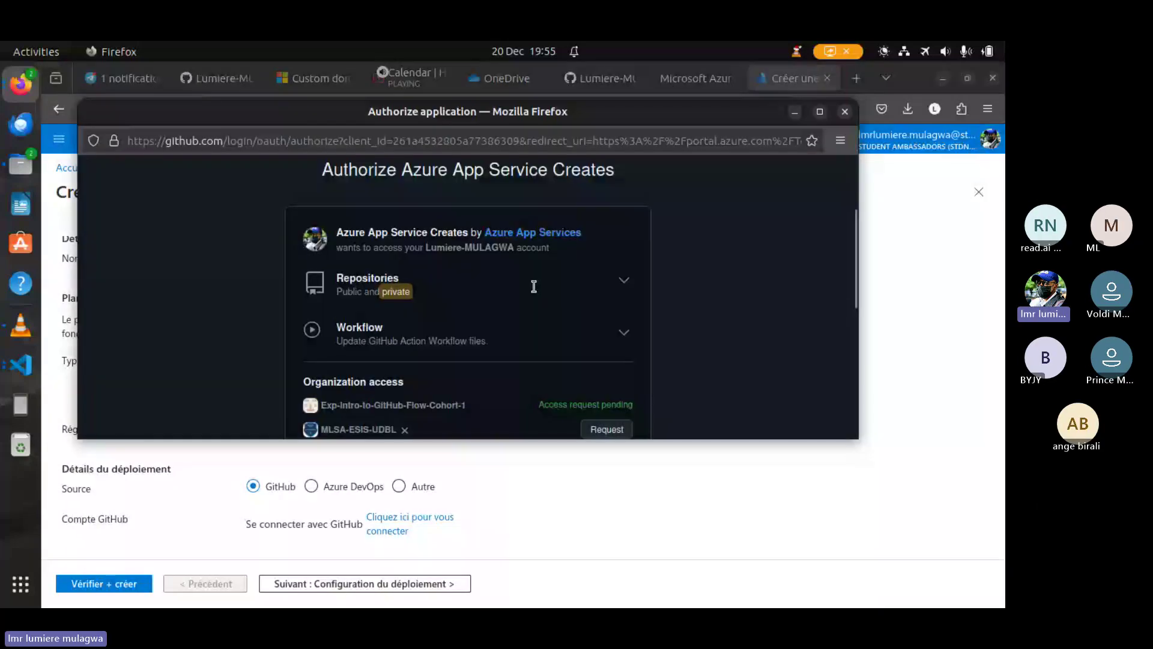
pyautogui.scroll(-3, 534, 287)
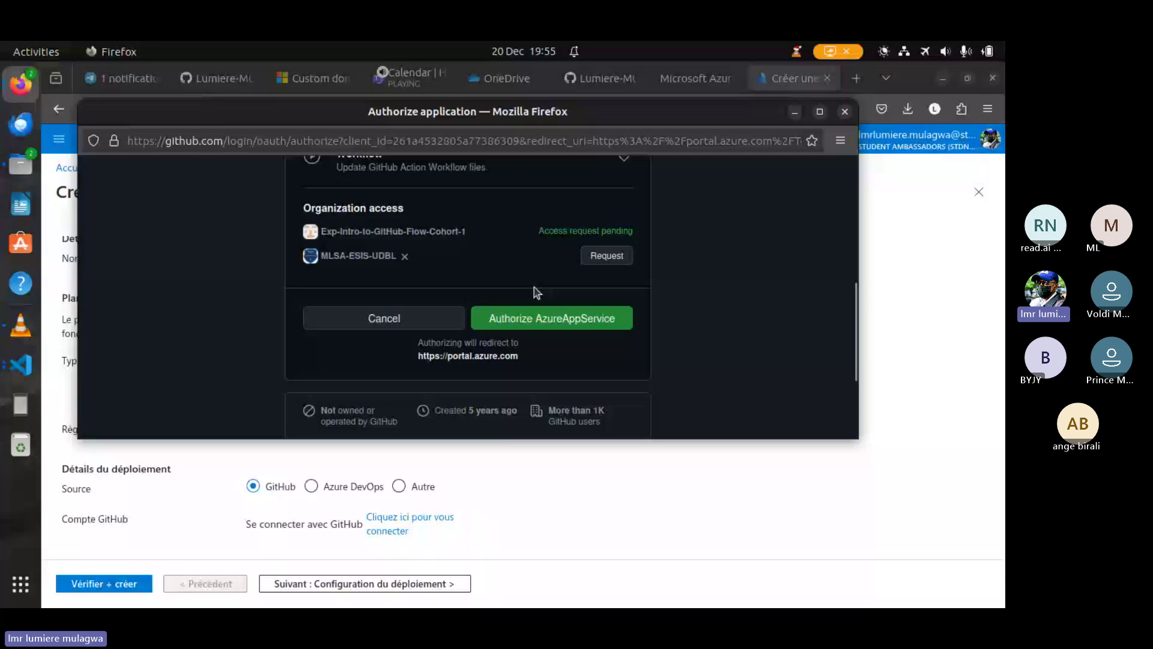
pyautogui.click(559, 320)
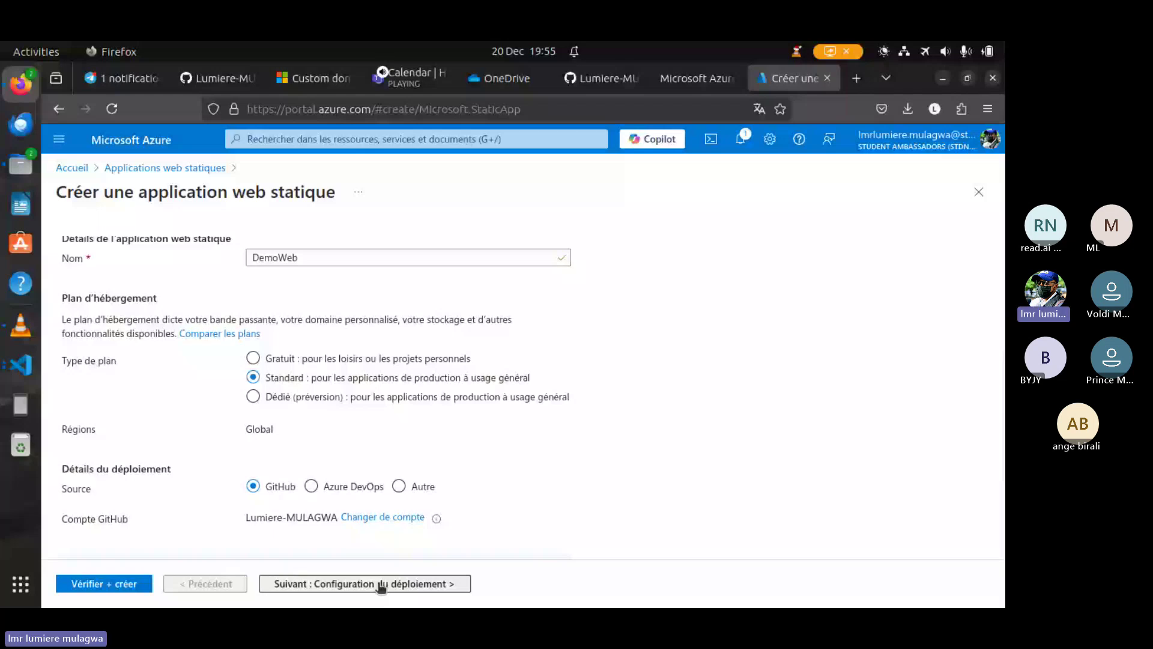
# Step: Set the deployment authorization strategy to GitHub and the Azure Functions API region to Central US
pyautogui.click(381, 585)
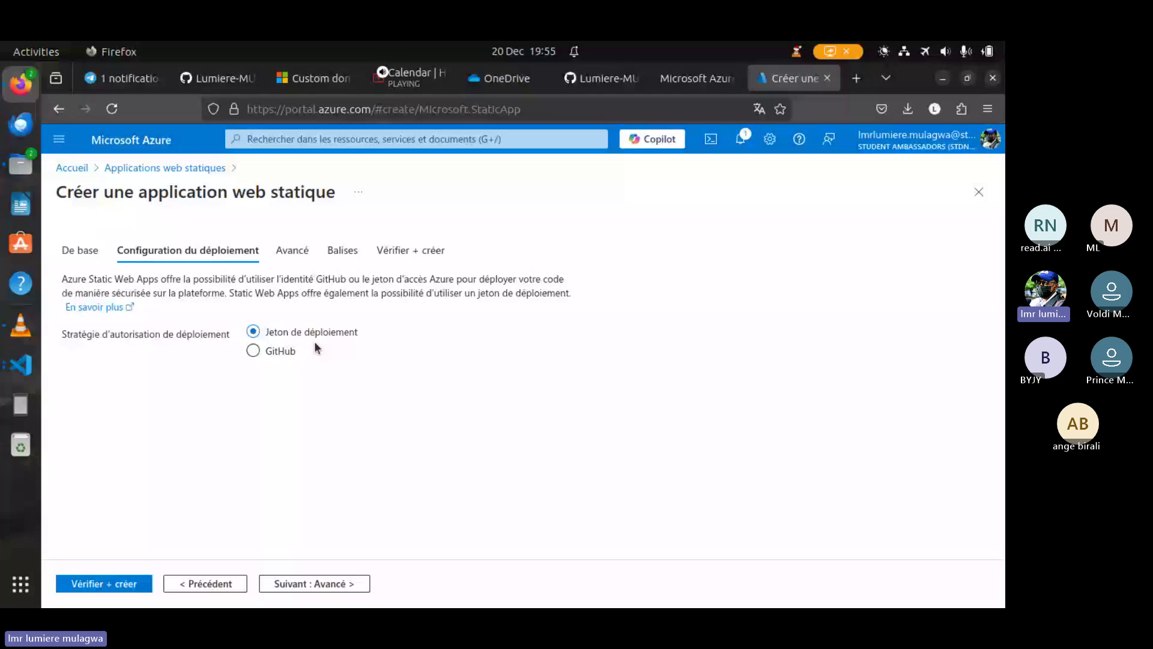
pyautogui.click(254, 352)
pyautogui.click(314, 583)
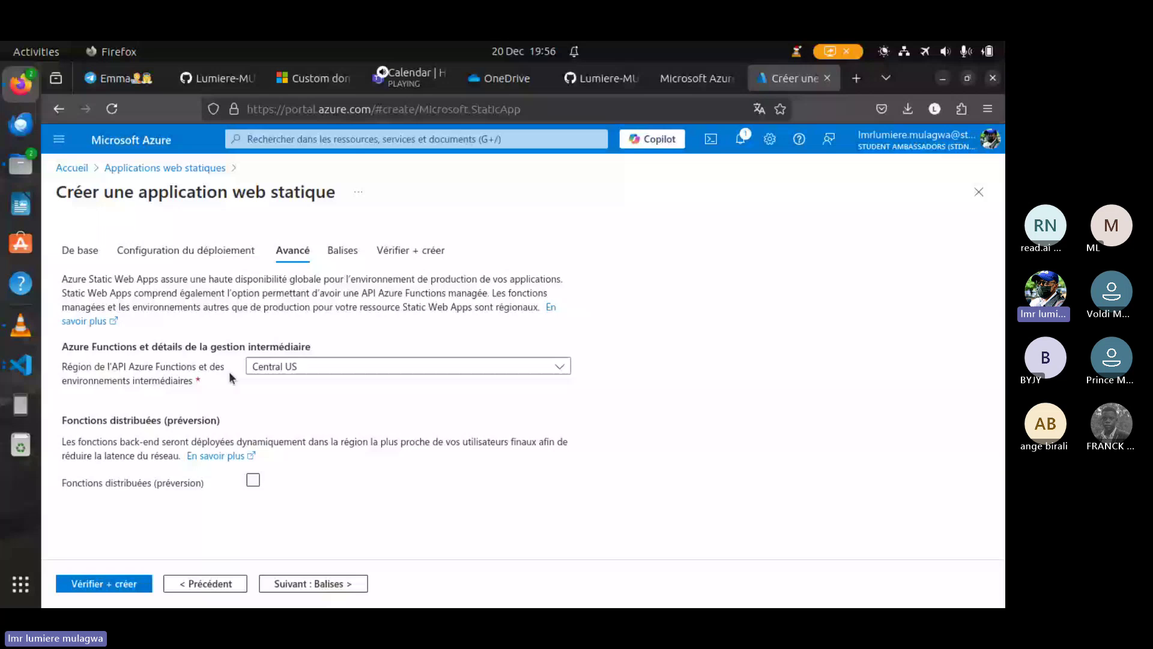
pyautogui.click(258, 366)
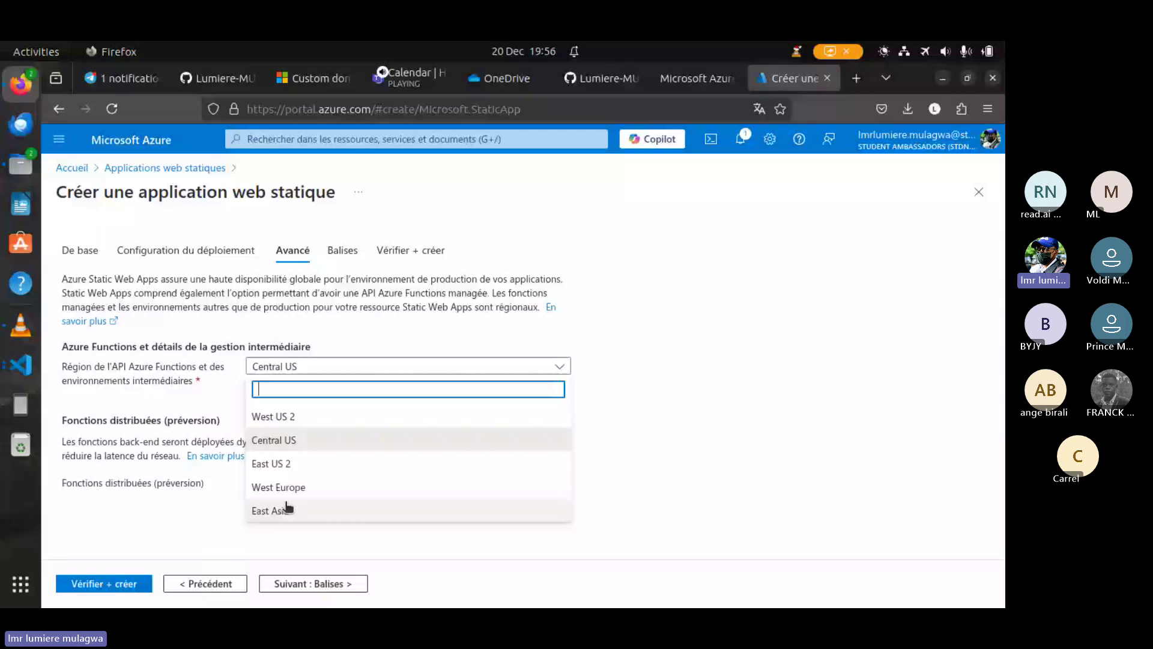
pyautogui.click(281, 440)
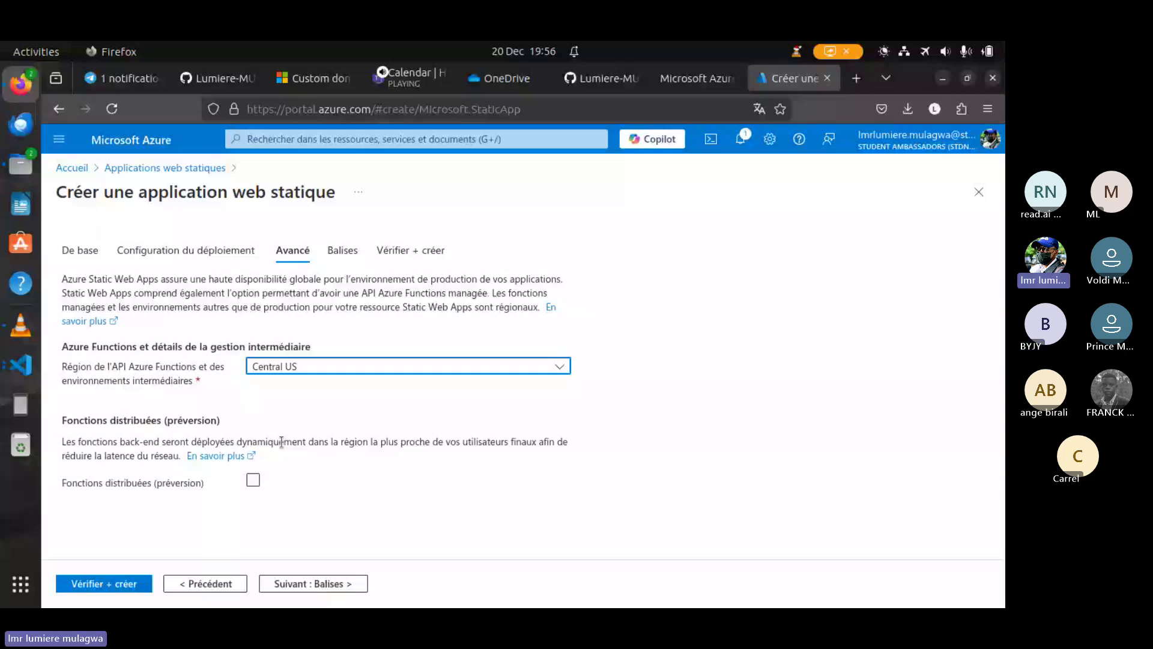
# Step: Add a tag named demo to the static web app and open the tag's resource selection
pyautogui.click(342, 249)
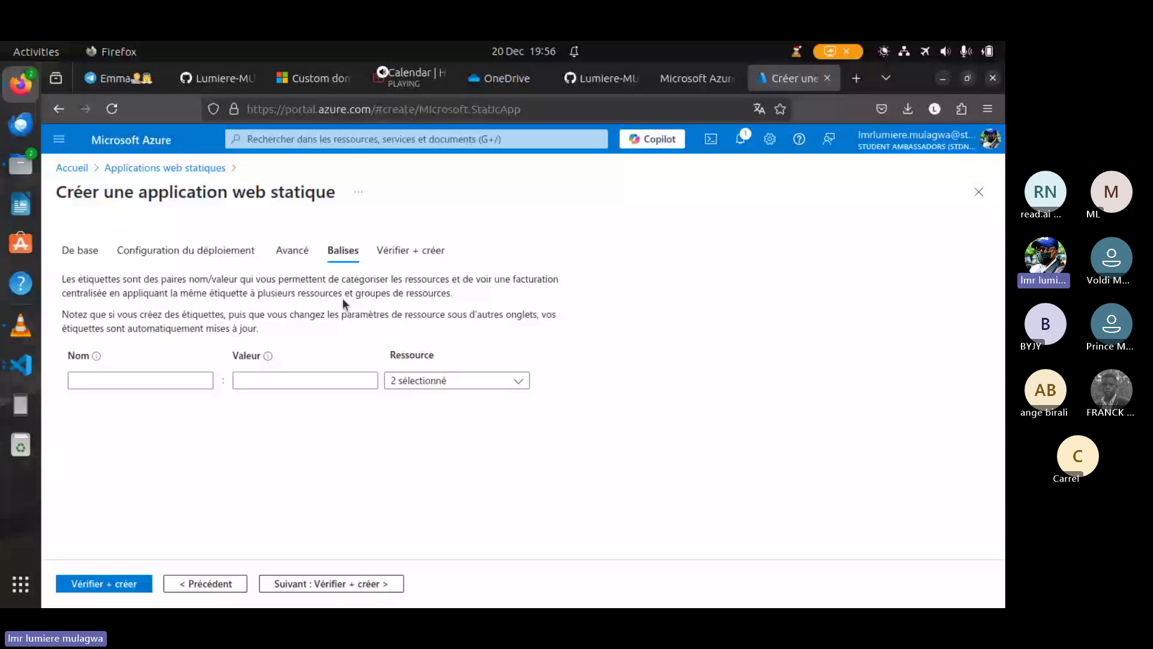
pyautogui.click(114, 380)
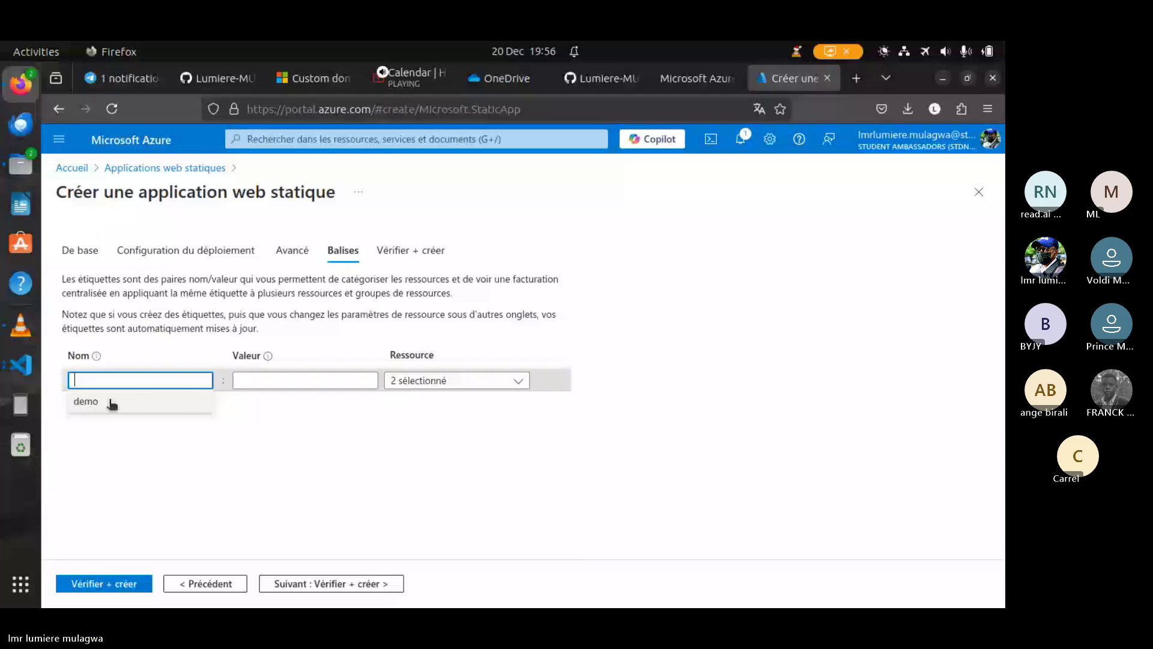
pyautogui.click(110, 402)
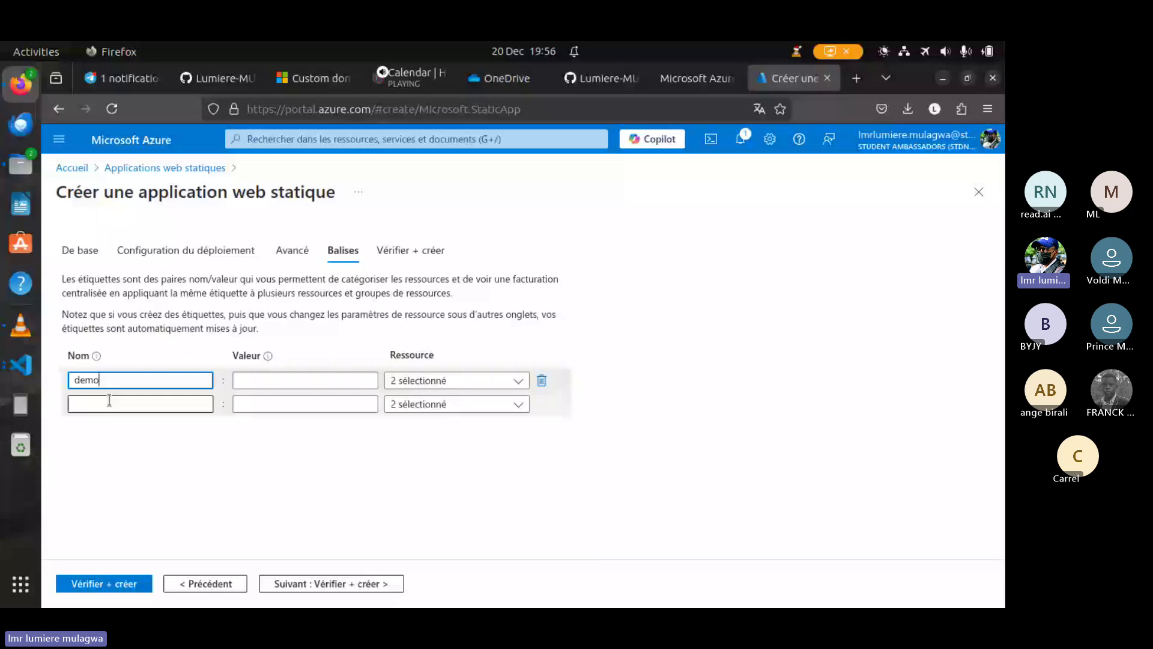
pyautogui.click(494, 388)
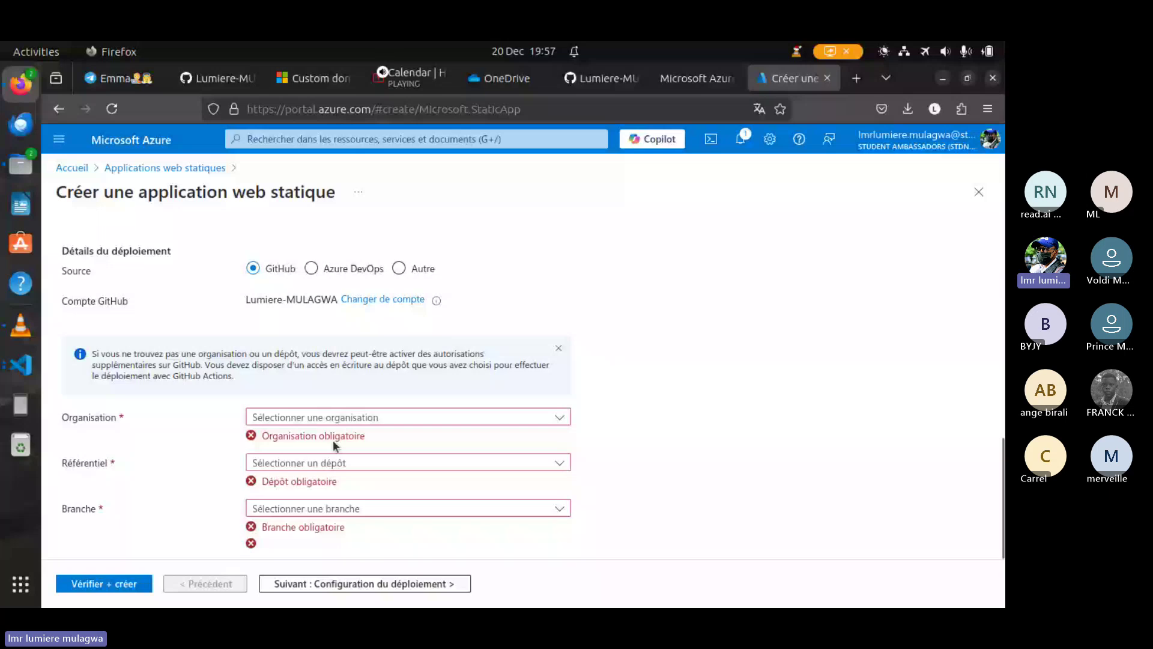
# Step: Select the GitHub account's organization, the portofolio repository and the main branch as the deployment source
pyautogui.click(290, 468)
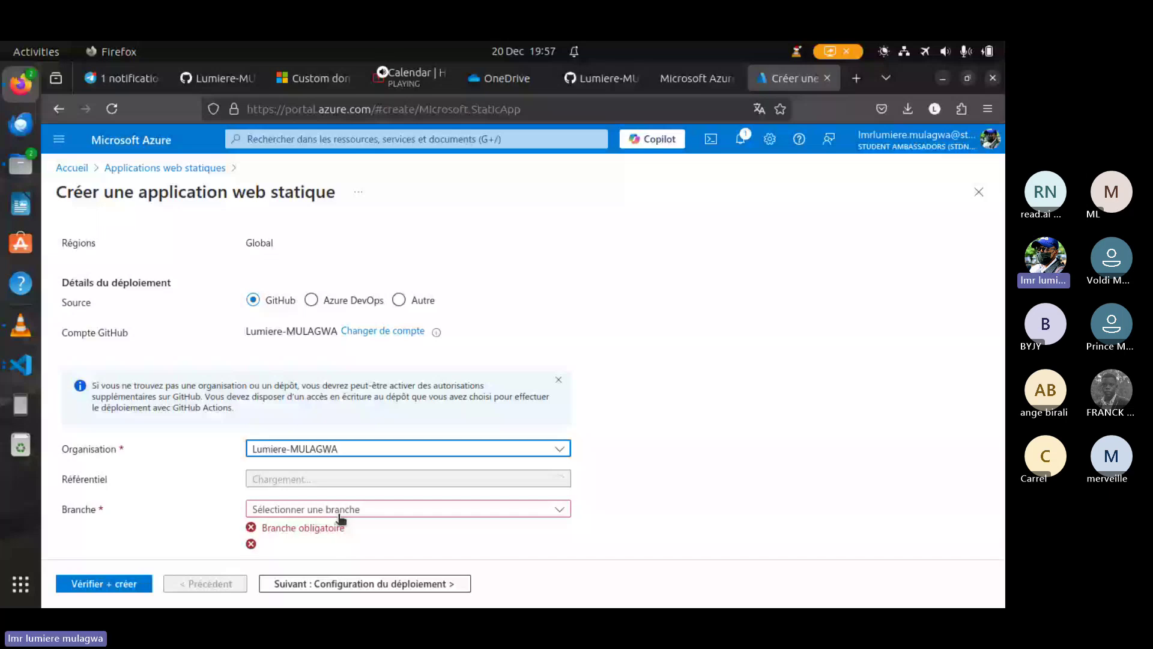
pyautogui.click(340, 511)
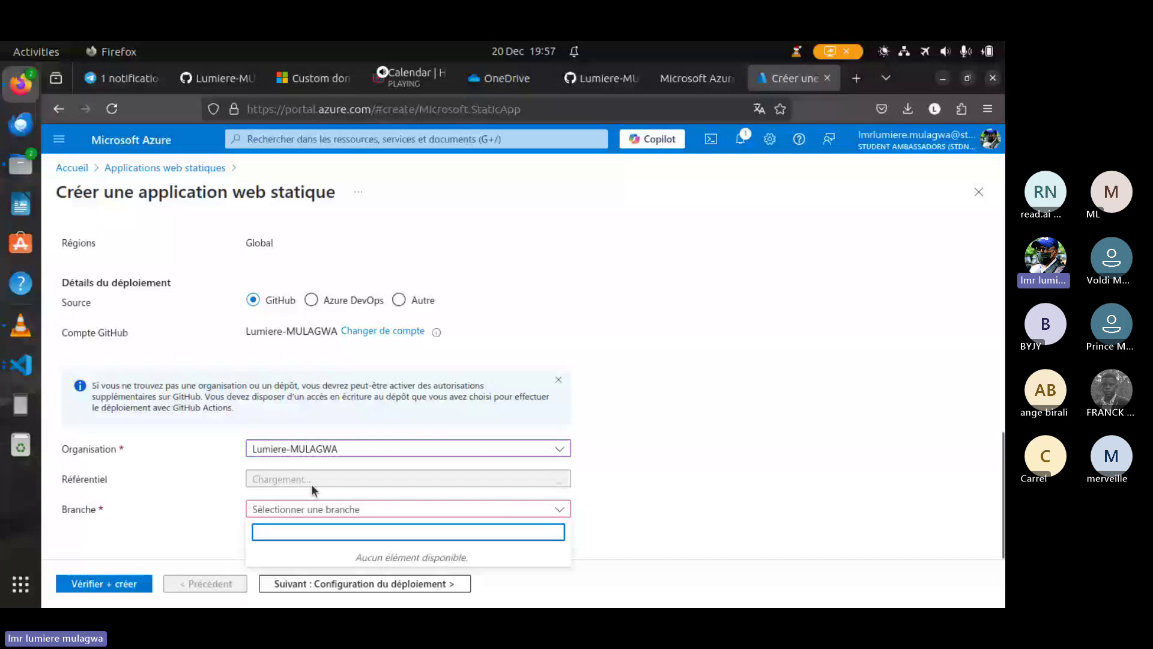
pyautogui.click(313, 488)
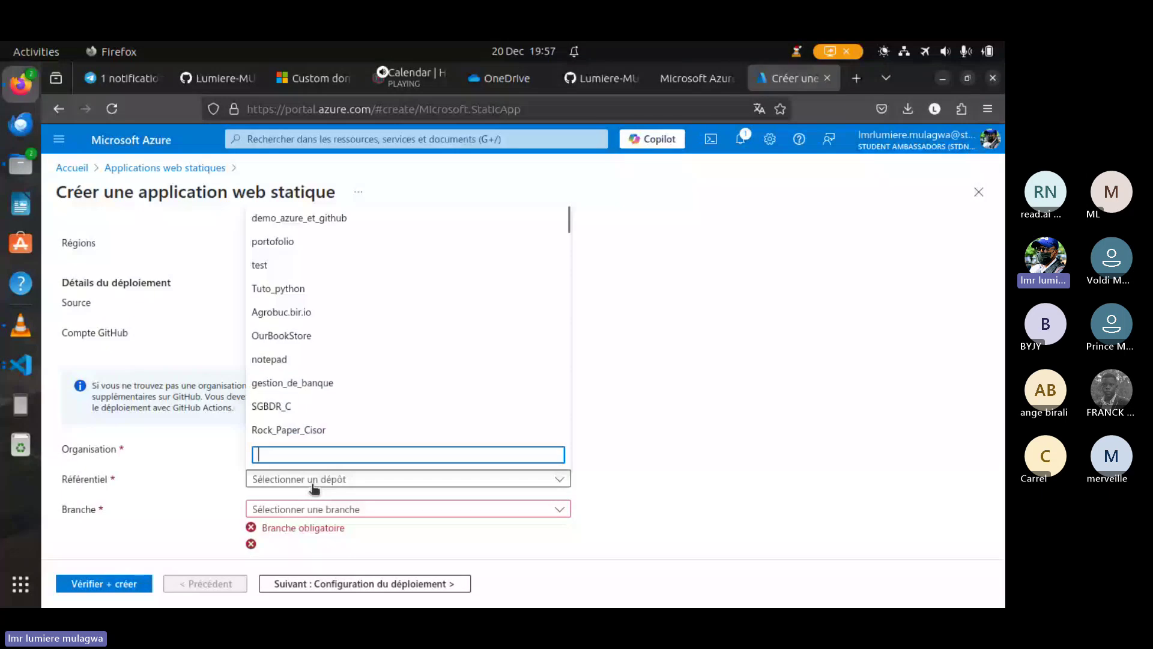
pyautogui.click(310, 242)
pyautogui.click(340, 528)
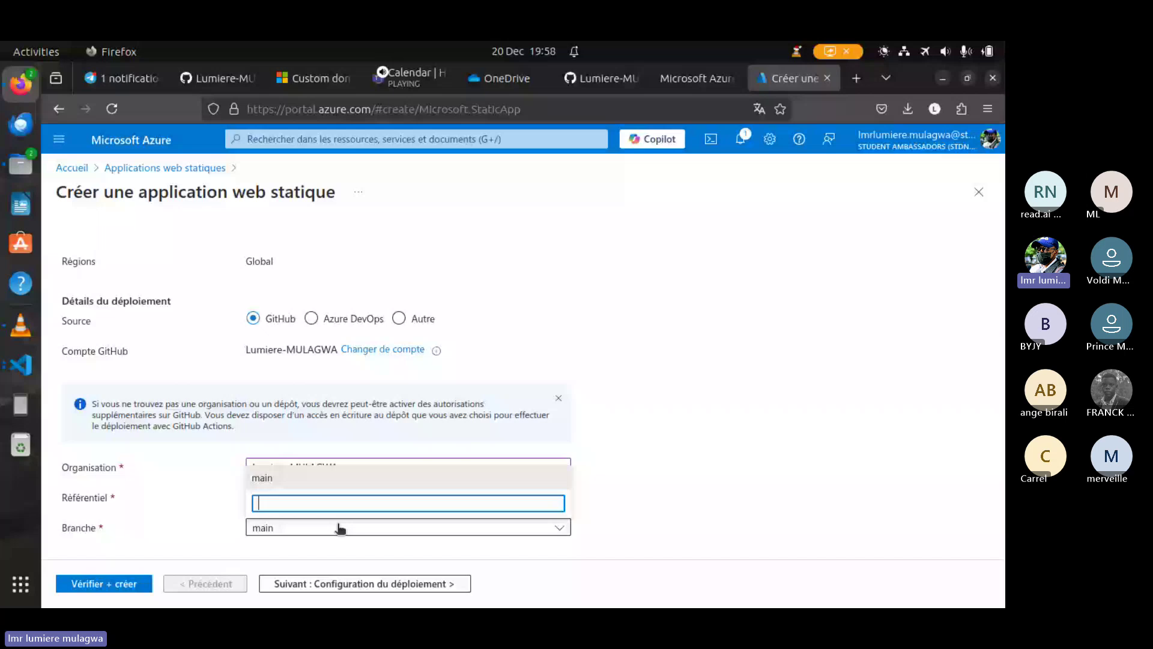
# Step: Review the DemoWeb configuration summary and create the static web app
pyautogui.click(316, 583)
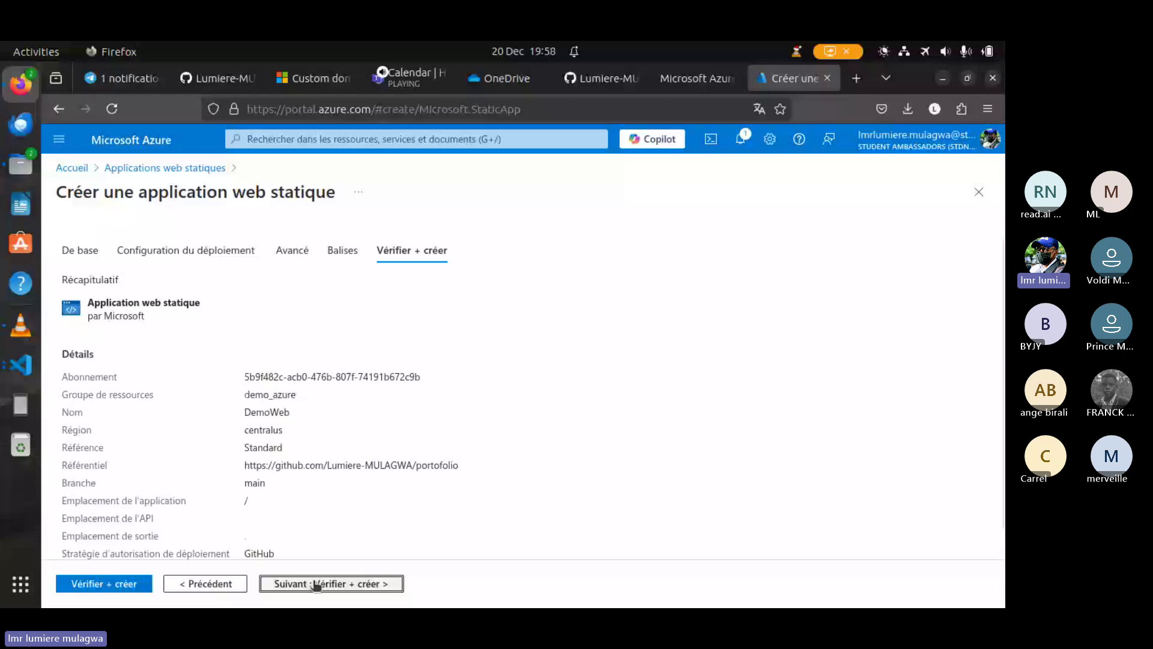
pyautogui.click(317, 584)
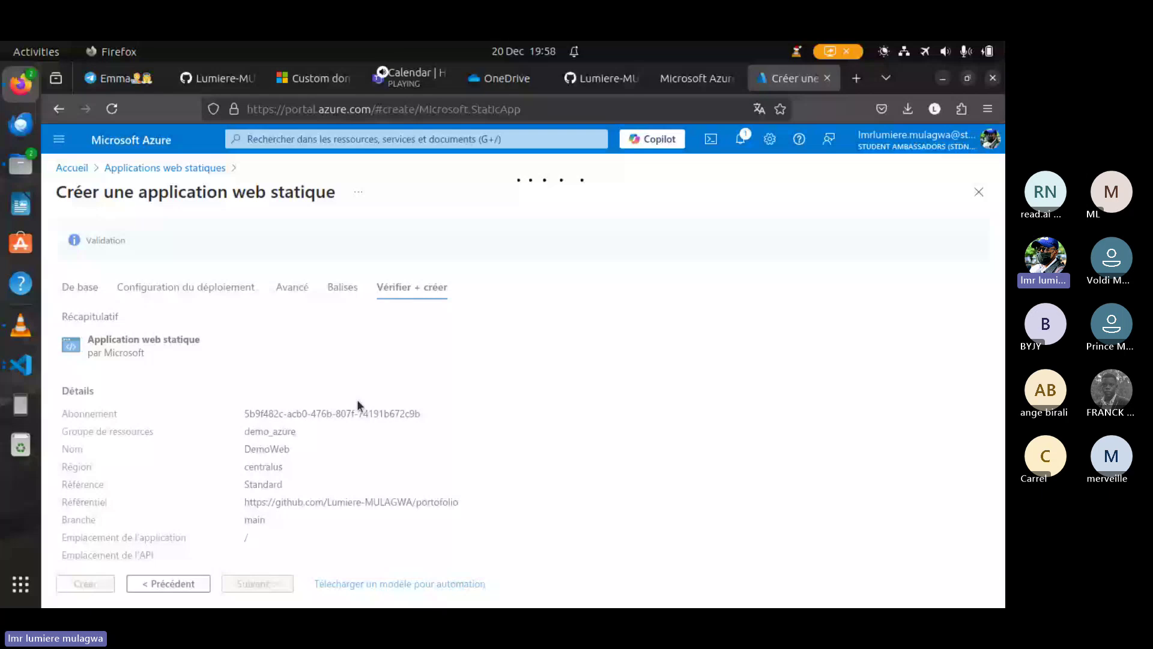
pyautogui.scroll(-2, 522, 414)
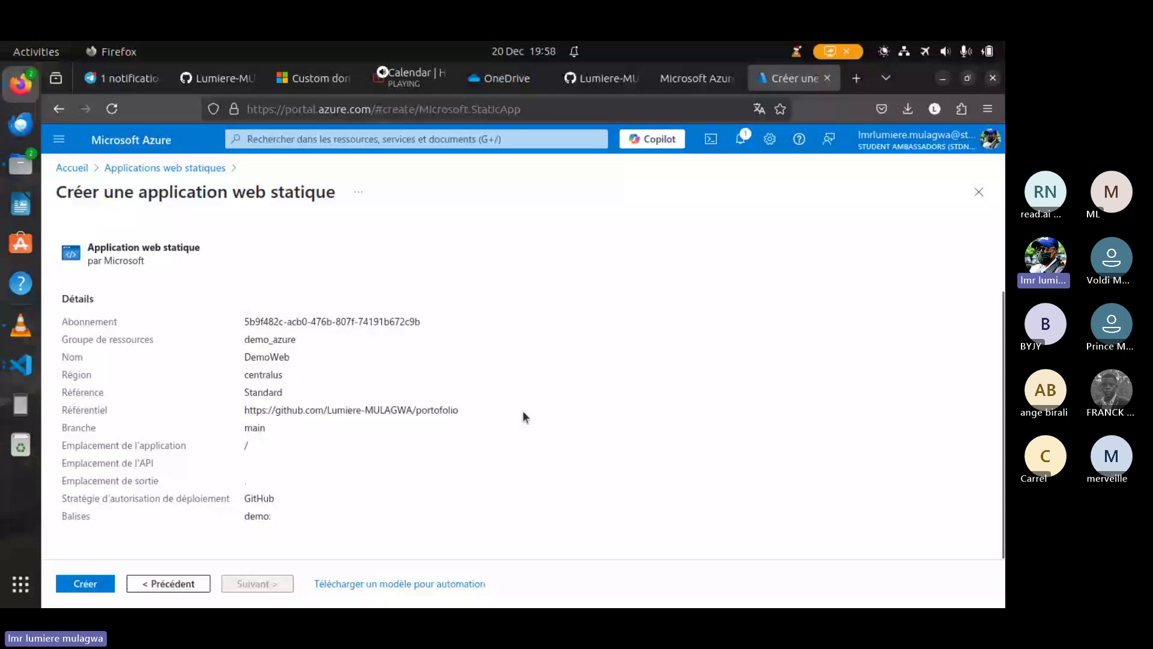
pyautogui.scroll(1, 299, 447)
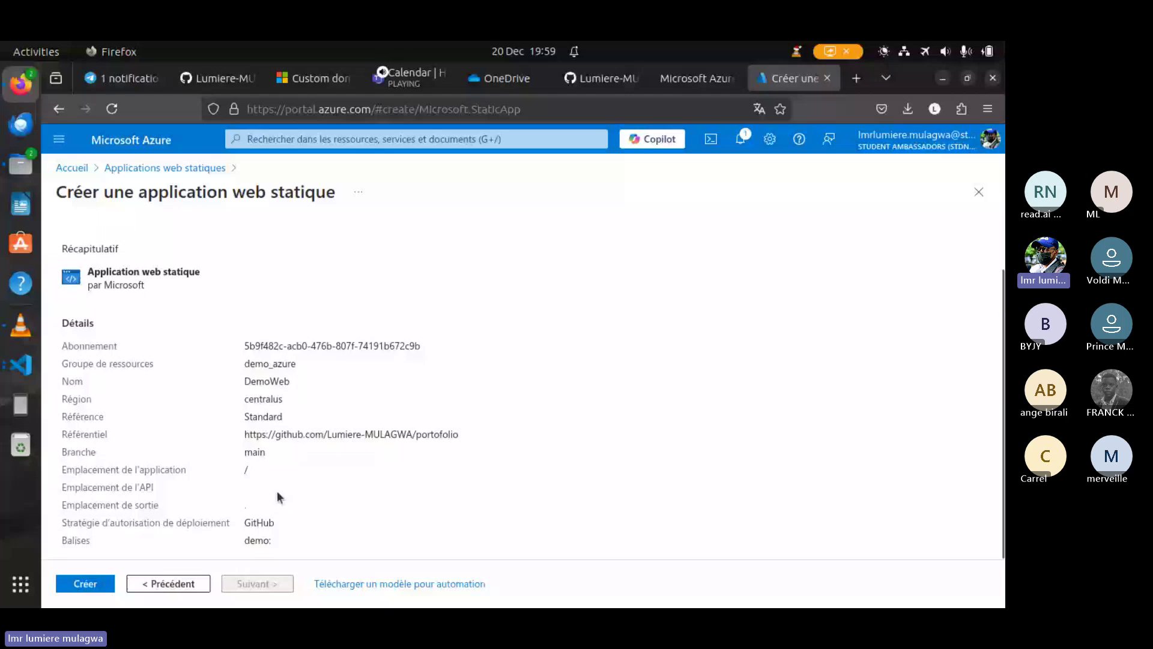
pyautogui.click(67, 583)
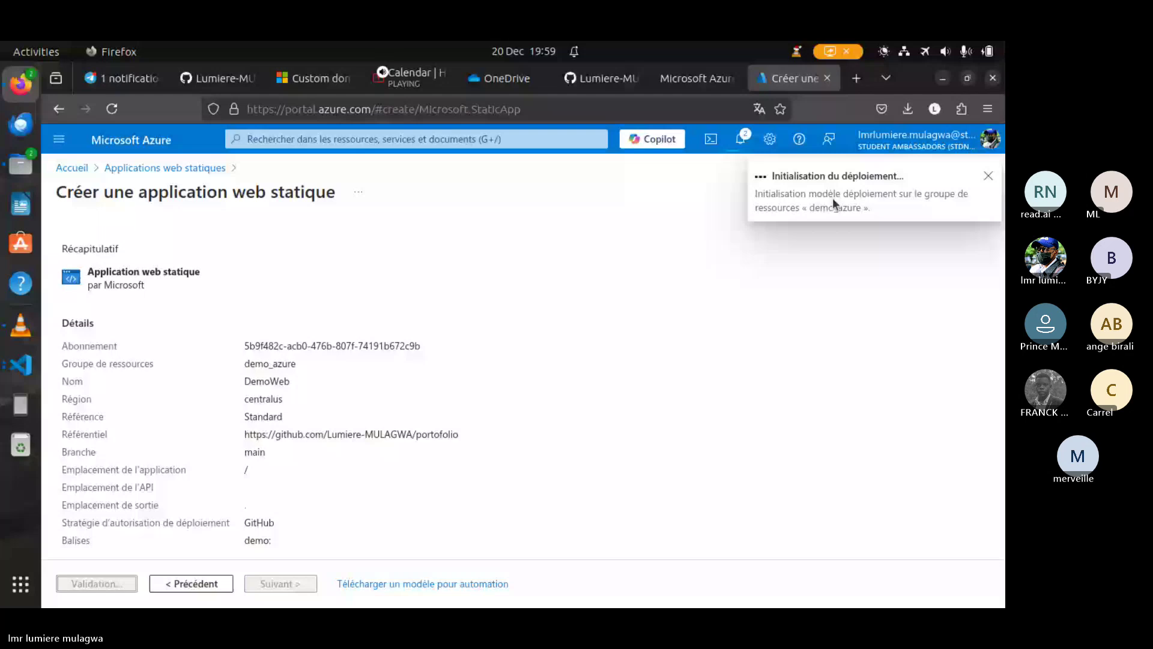
# Step: Switch to the Teams meeting and dismiss the spoken-language and crashed-plugin notices, checking the Azure deployment in between
pyautogui.click(399, 72)
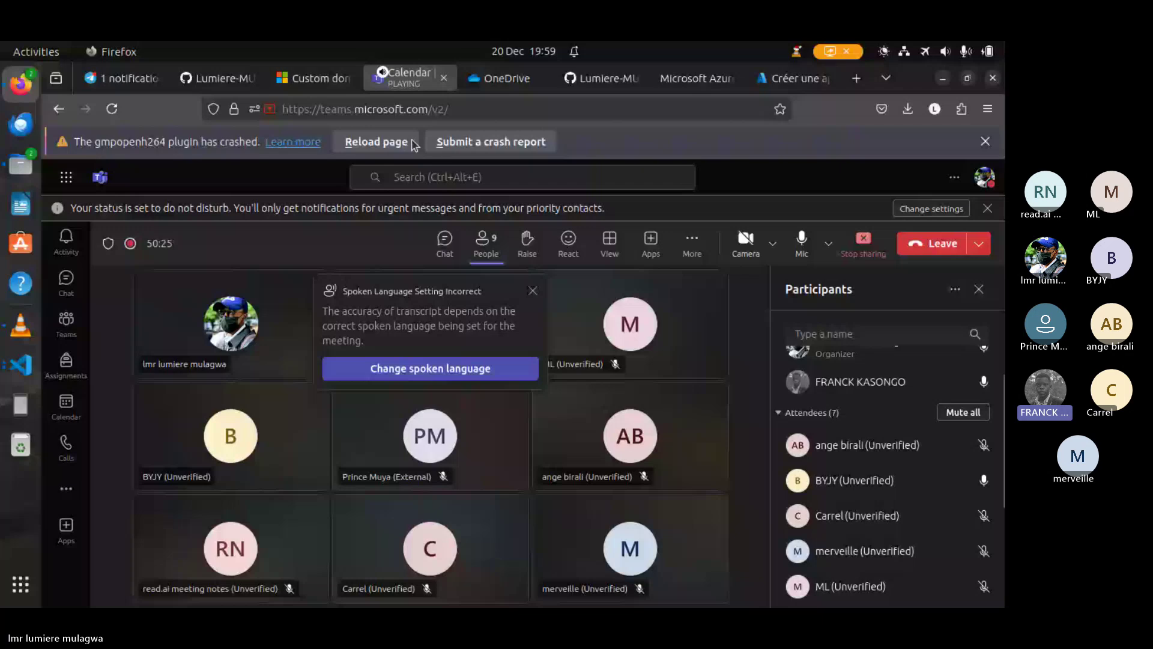
pyautogui.click(532, 291)
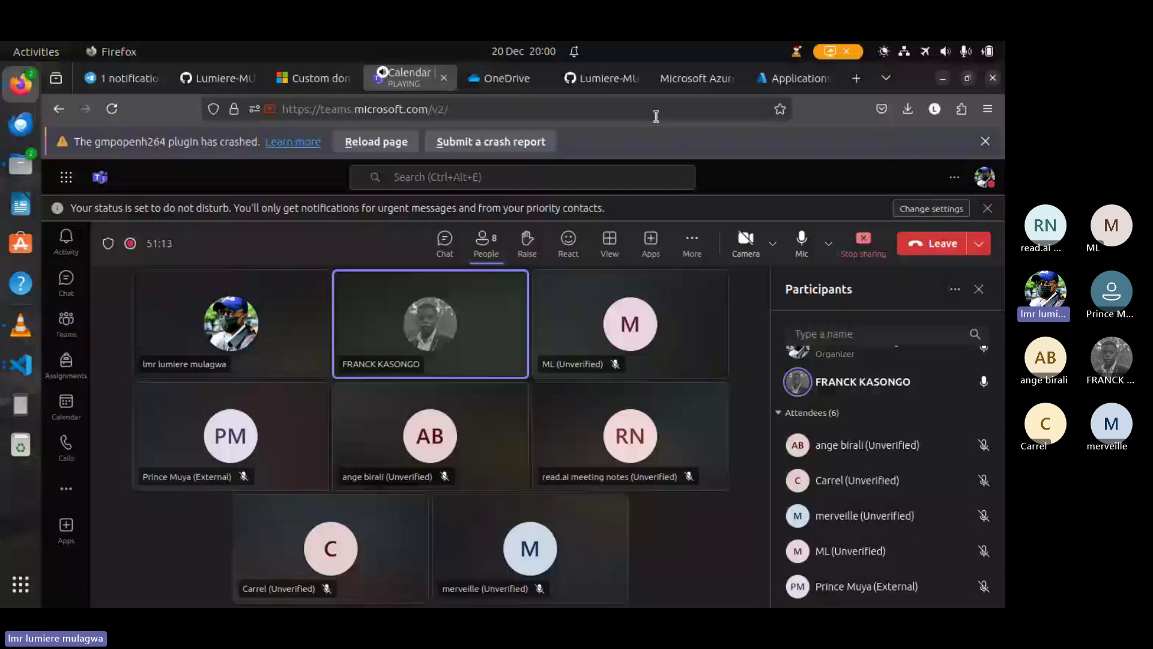
pyautogui.click(794, 83)
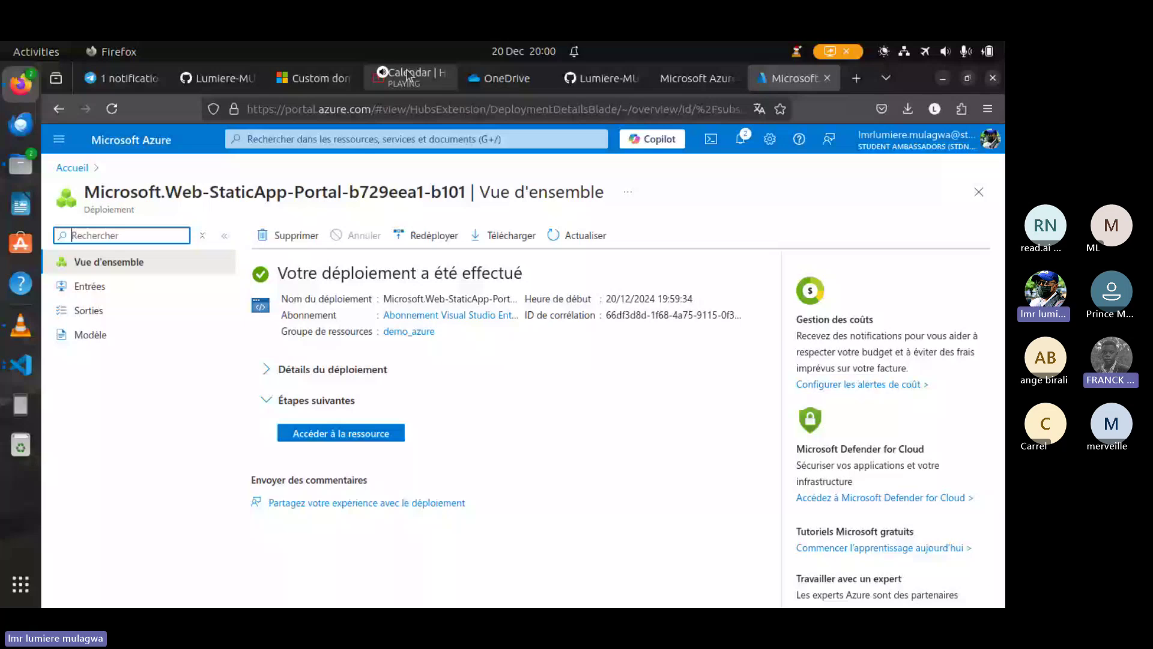
pyautogui.click(407, 74)
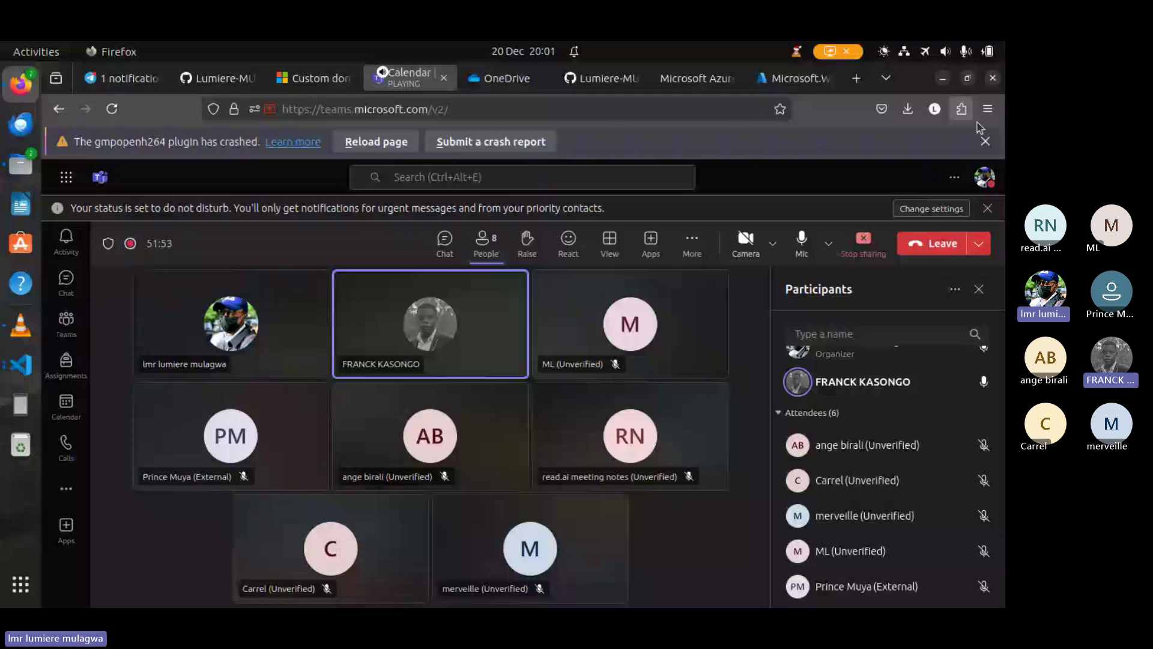
pyautogui.click(985, 141)
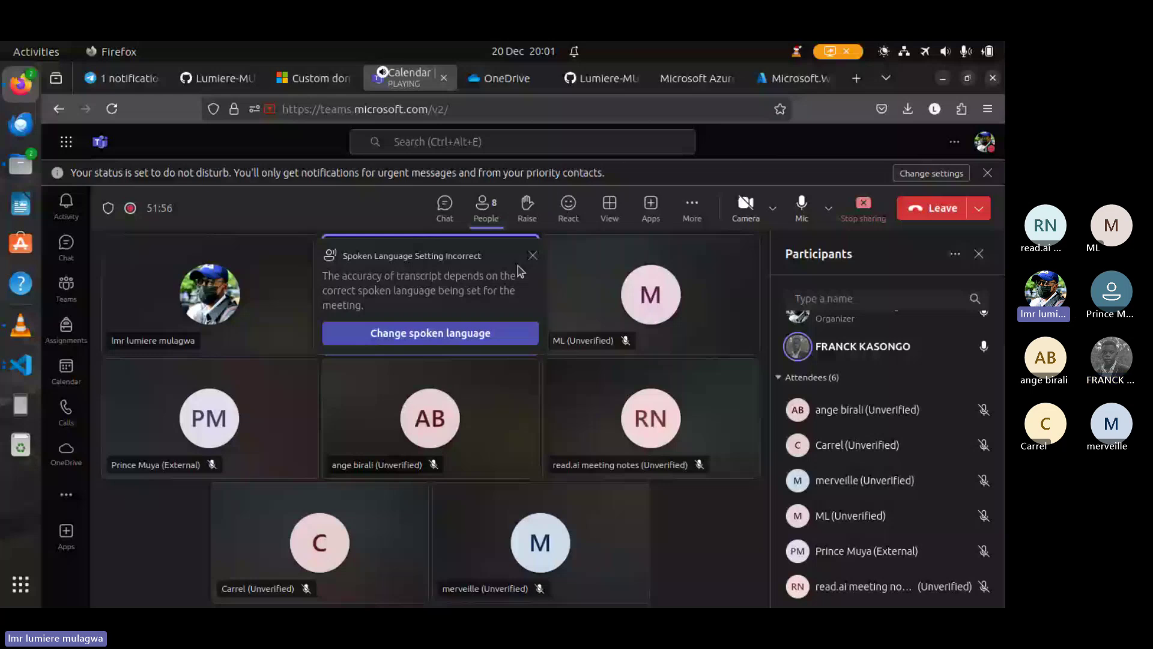
pyautogui.click(532, 255)
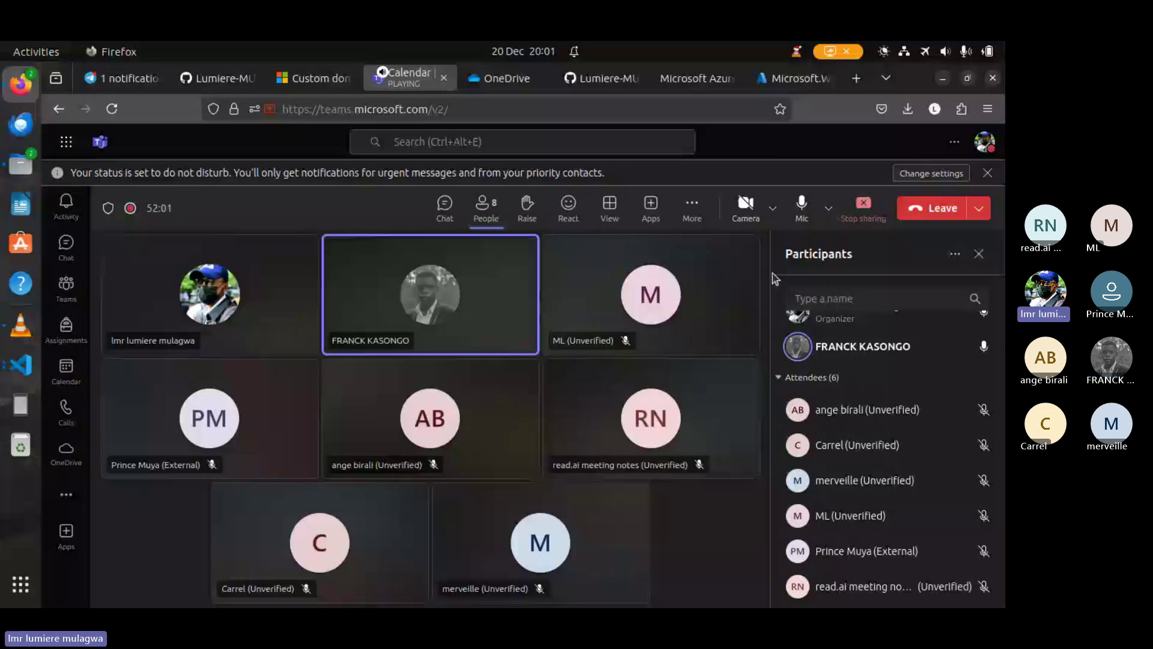
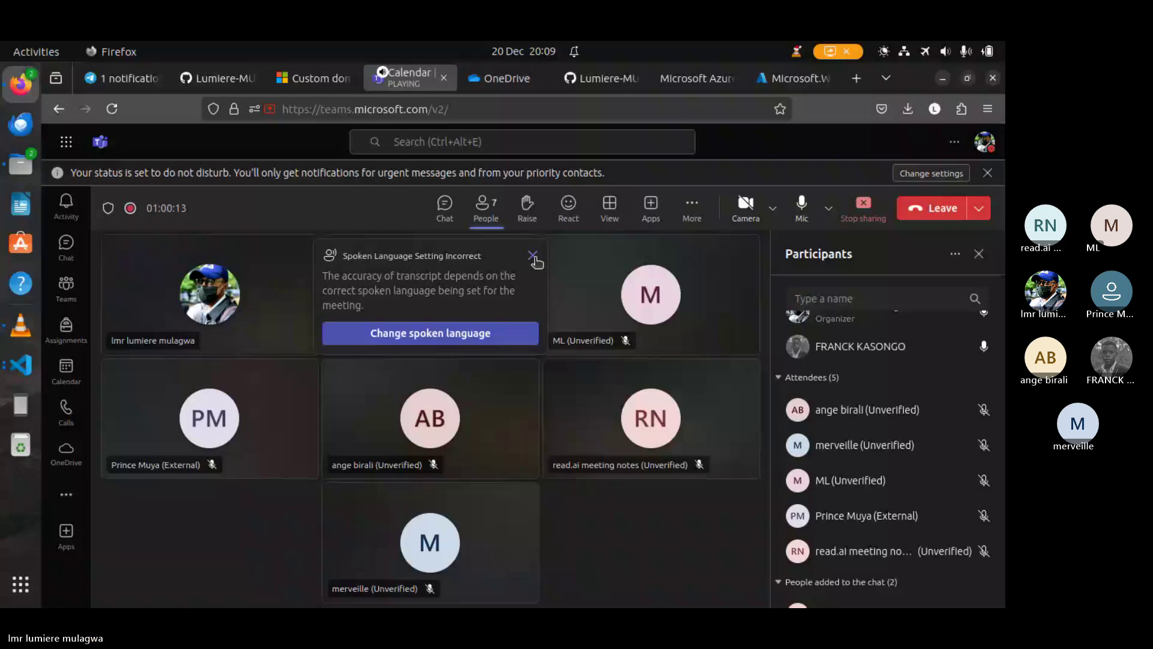
pyautogui.click(532, 255)
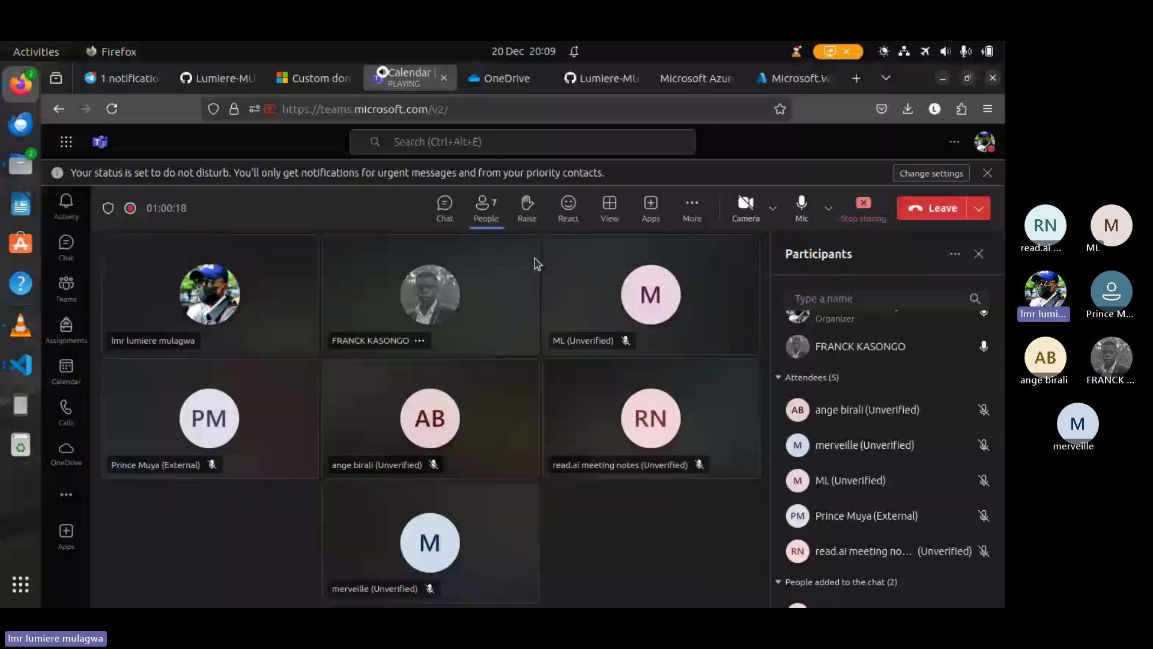
# Step: Return to the Azure portal, examine the deployment's resource details and collapse the next-steps section
pyautogui.hotkey('alt', '9')
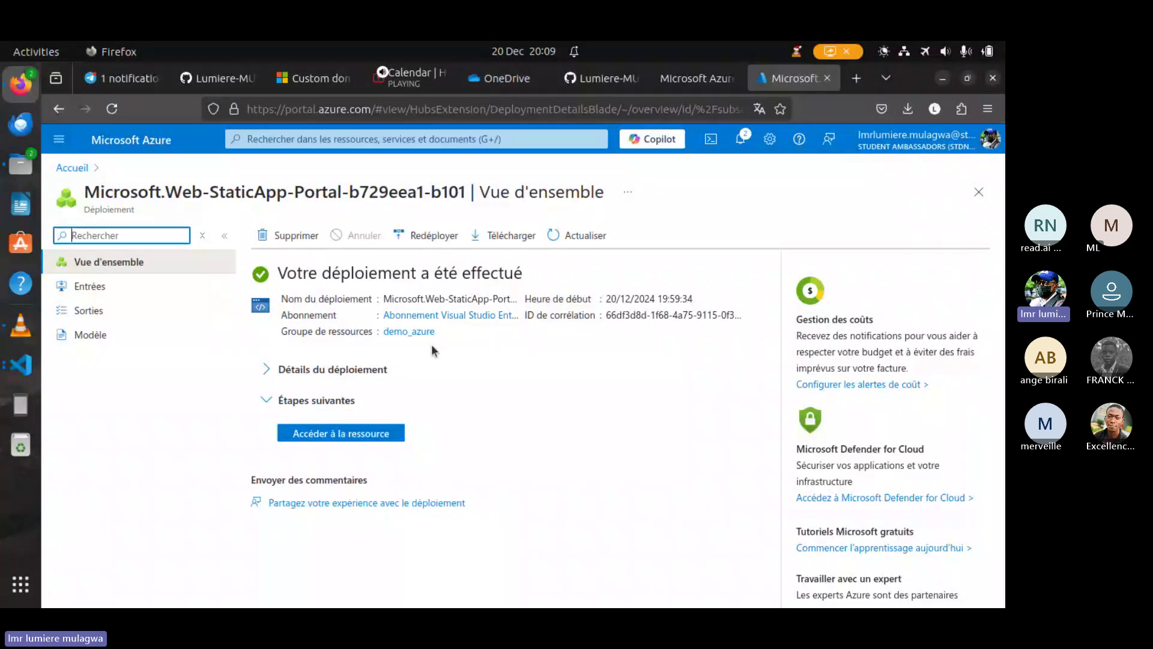
pyautogui.click(270, 371)
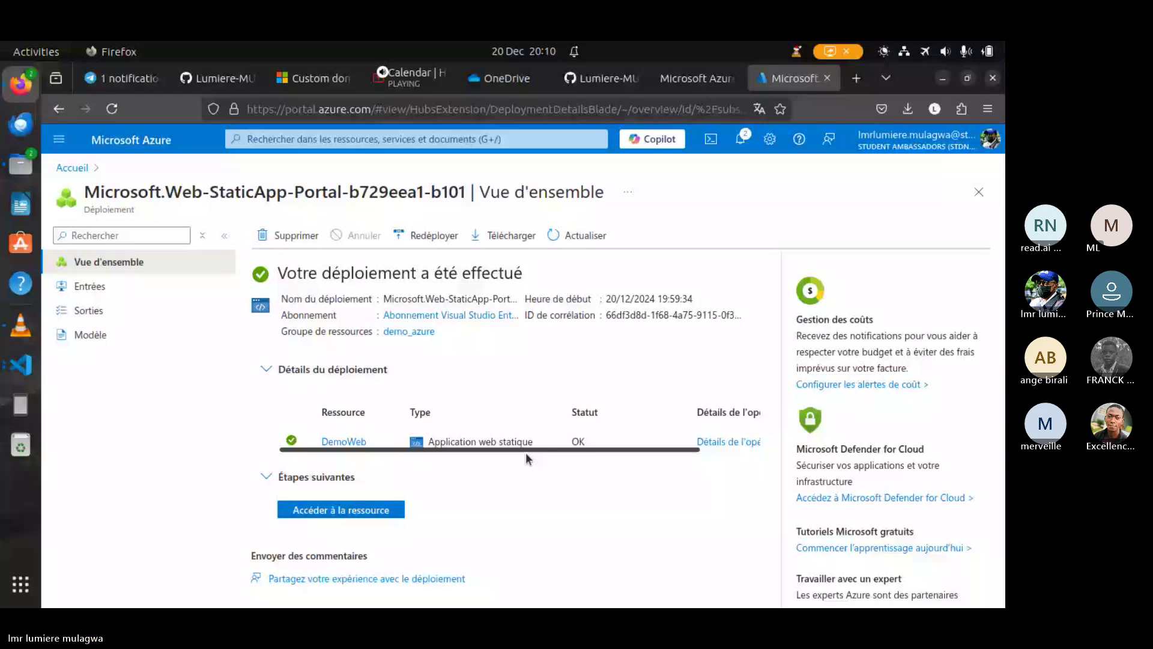
pyautogui.hscroll(2, 525, 452)
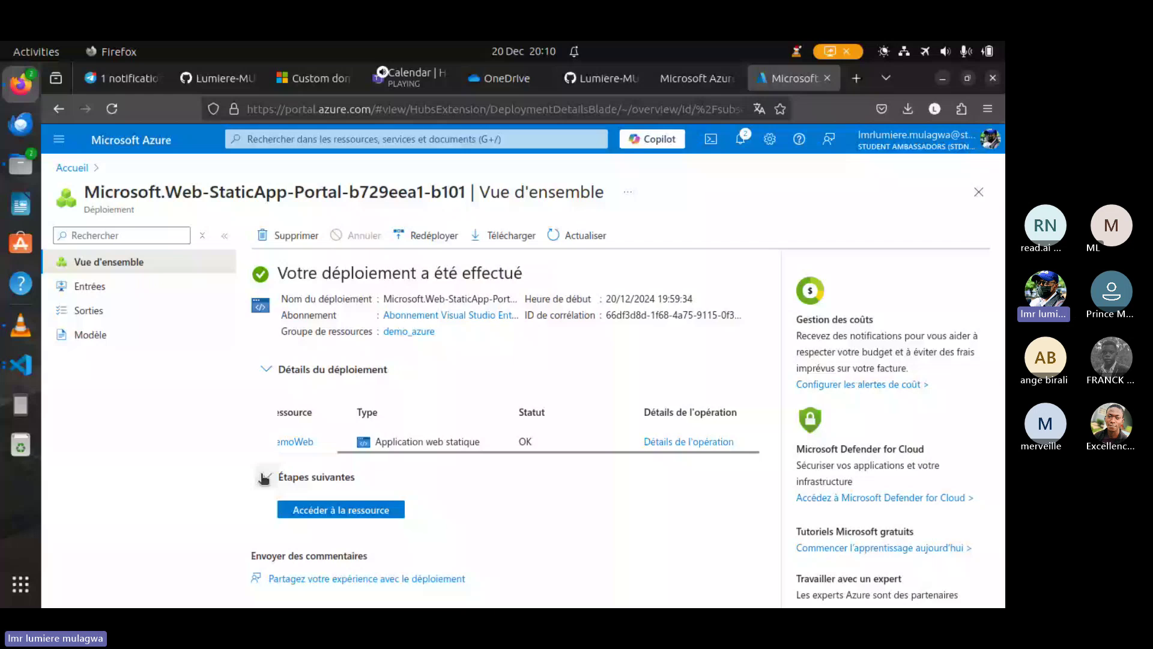
pyautogui.click(264, 477)
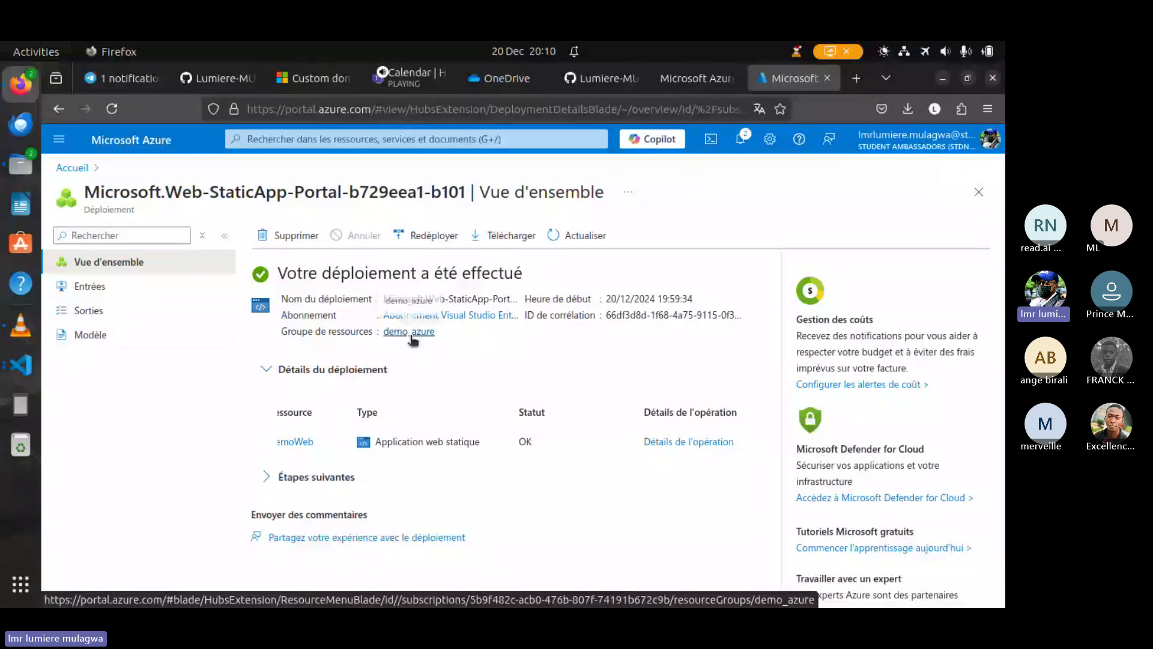
# Step: Open DemoWeb from the demo_azure resource group and send its site URL in the Teams meeting chat
pyautogui.click(410, 332)
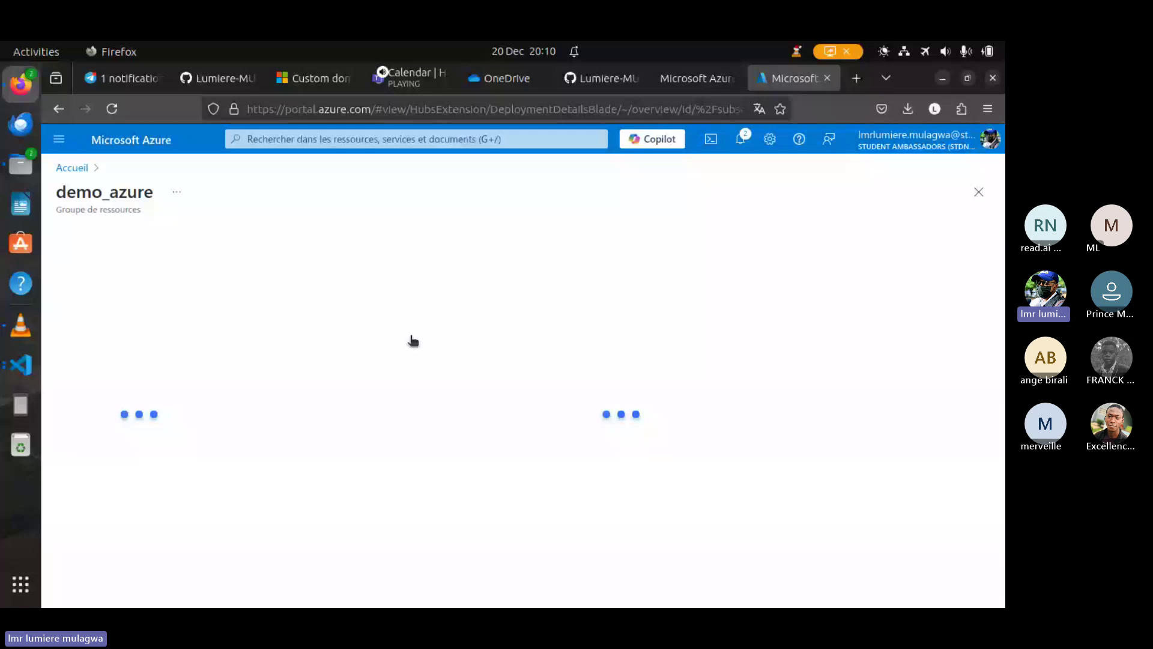
pyautogui.click(321, 425)
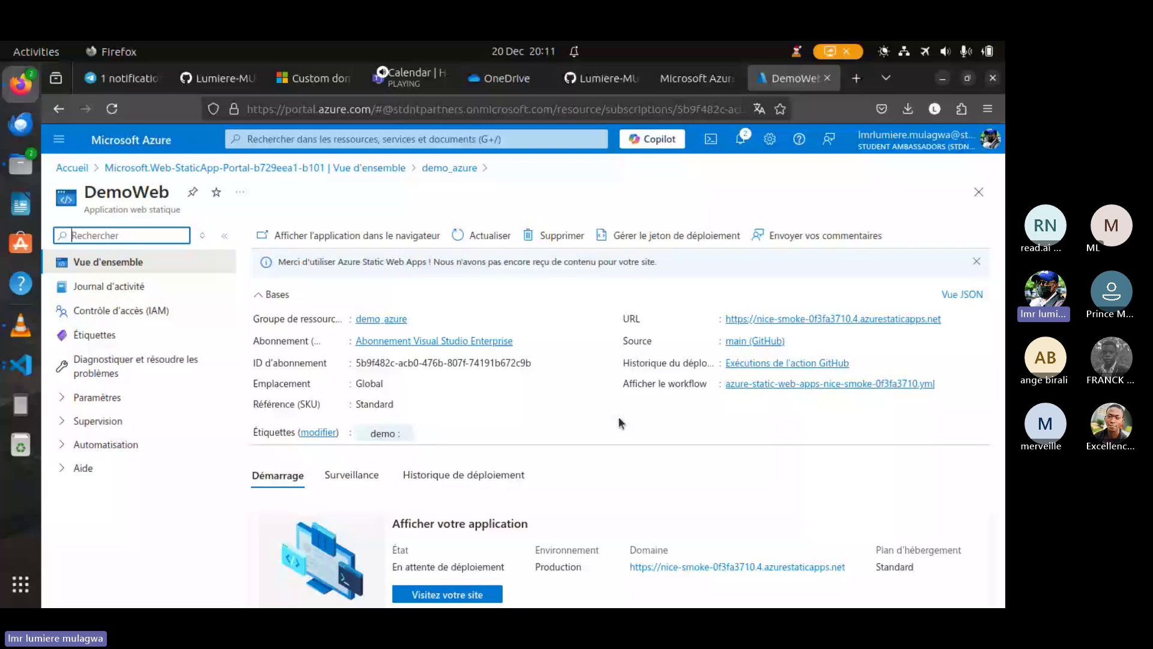
pyautogui.doubleClick(631, 318)
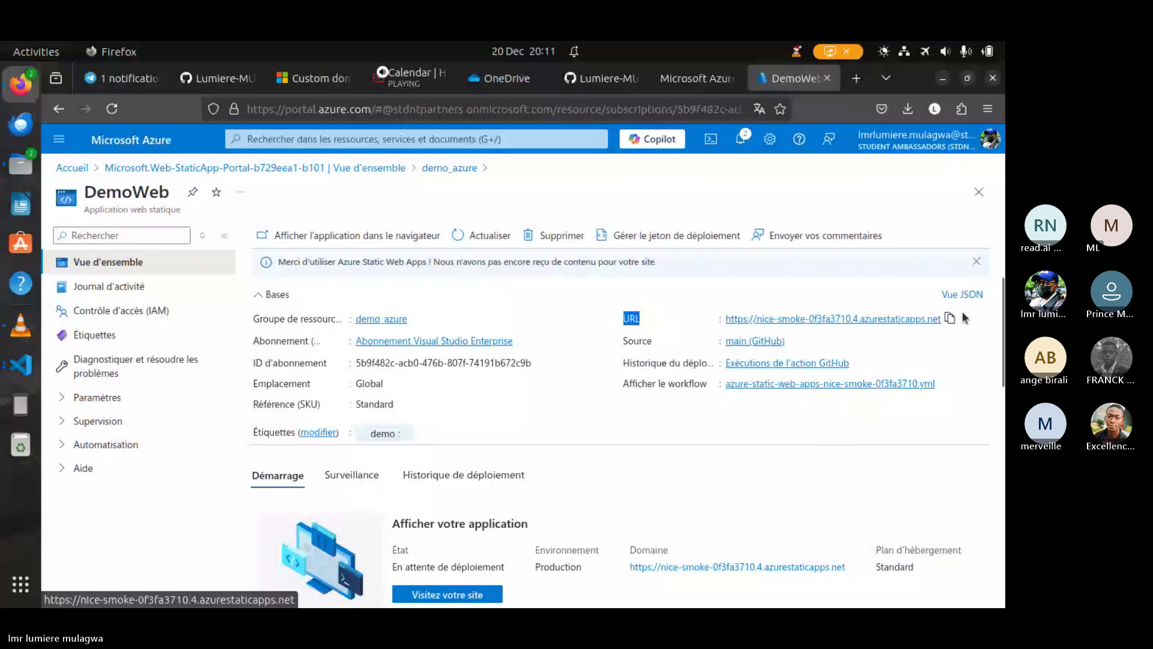
pyautogui.click(949, 318)
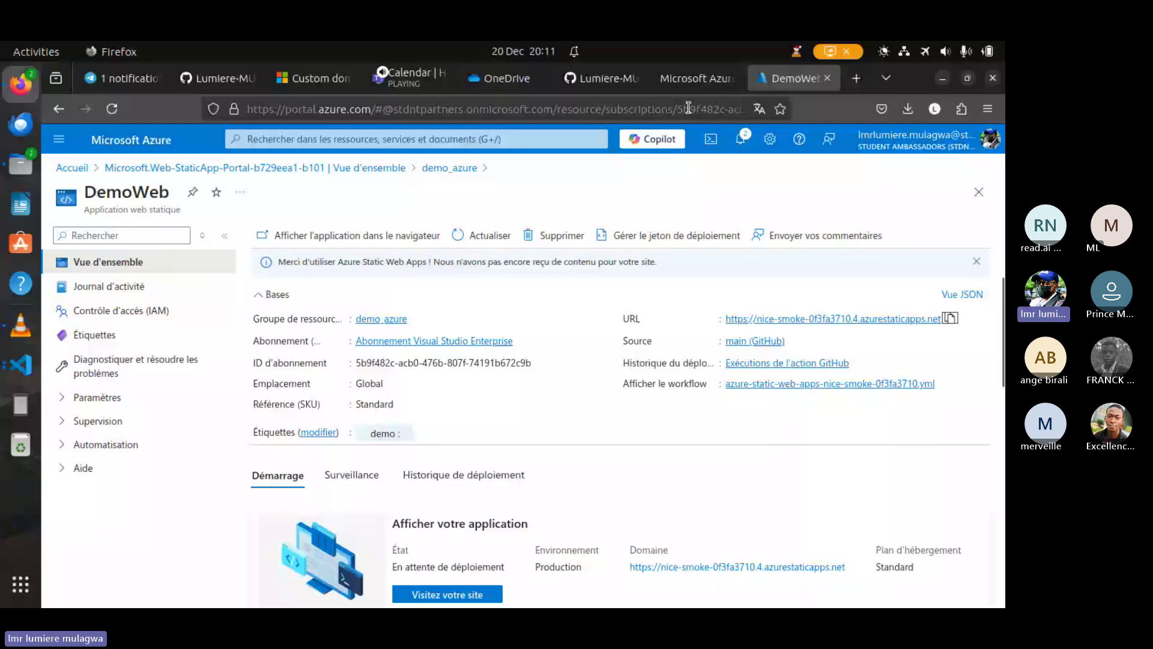
pyautogui.hotkey('alt', '4')
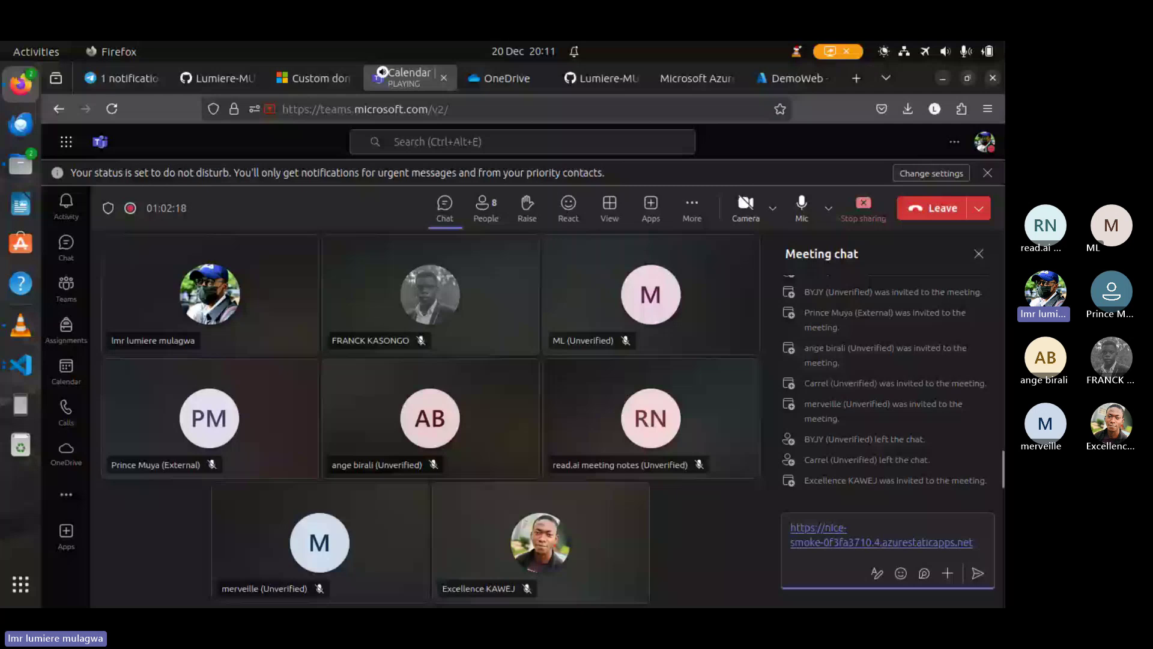
pyautogui.press('Return')
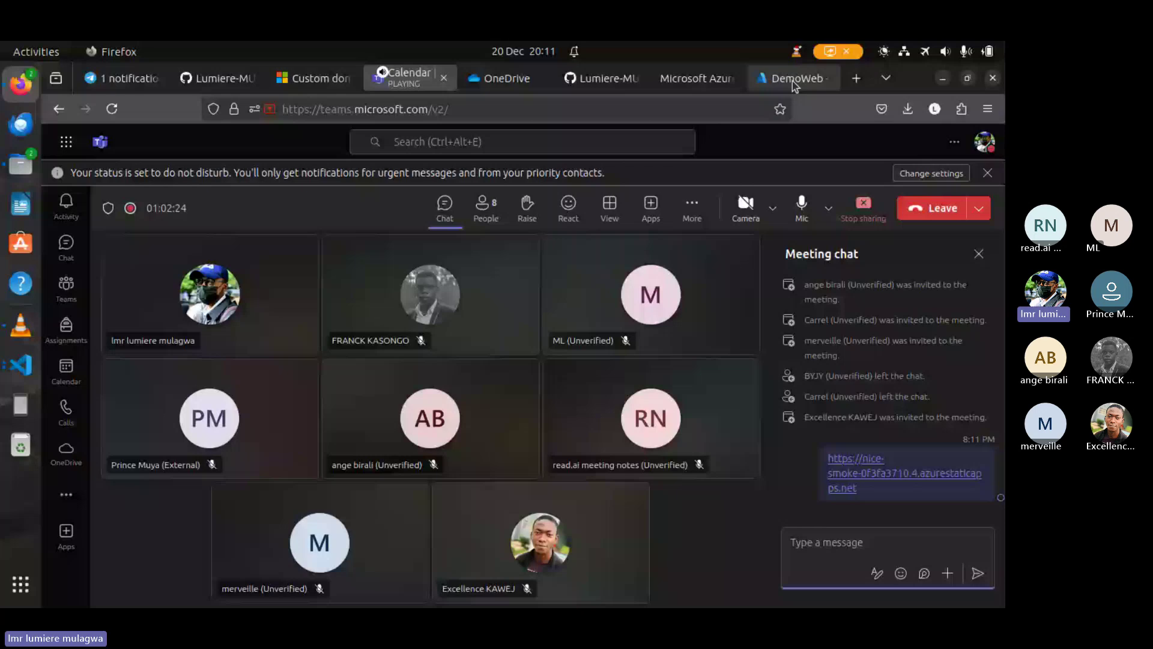
# Step: View the deployed site from the shared link and examine DemoWeb's GitHub workflow file
pyautogui.click(904, 472)
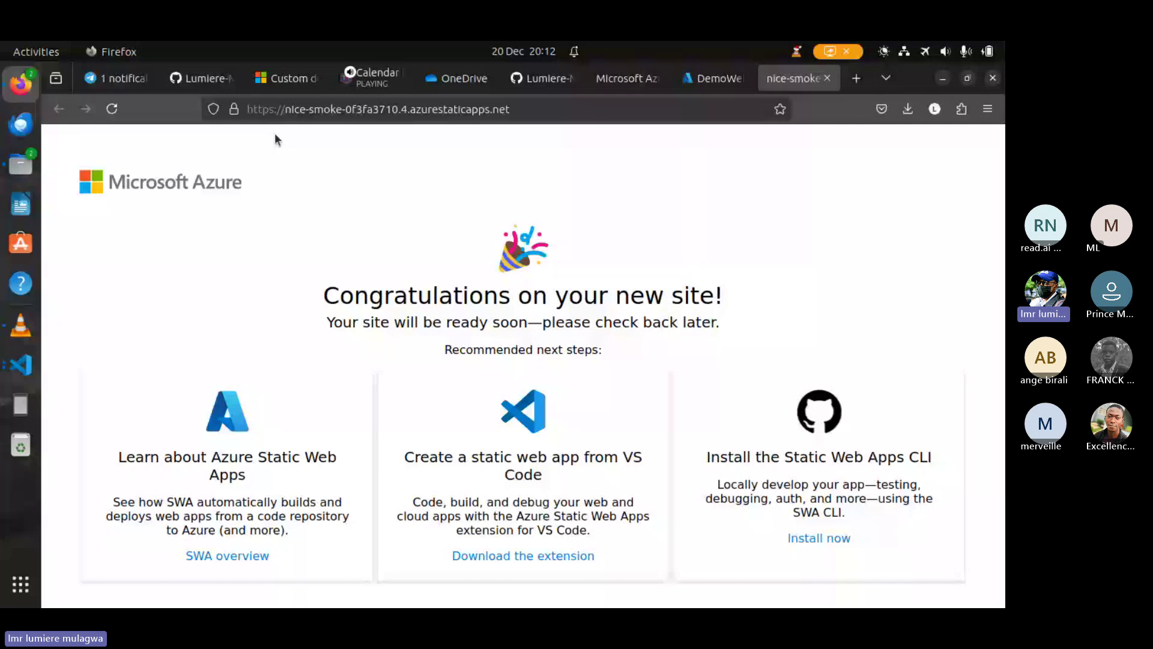
pyautogui.hotkey('ctrl', 'pageup')
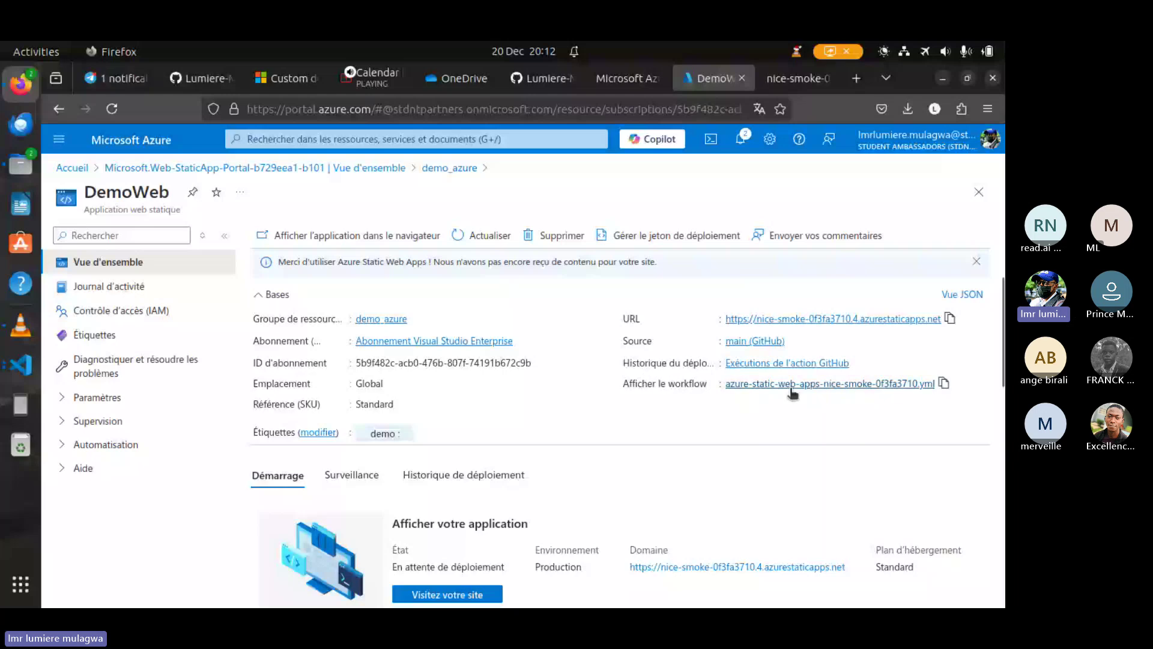
pyautogui.click(826, 384)
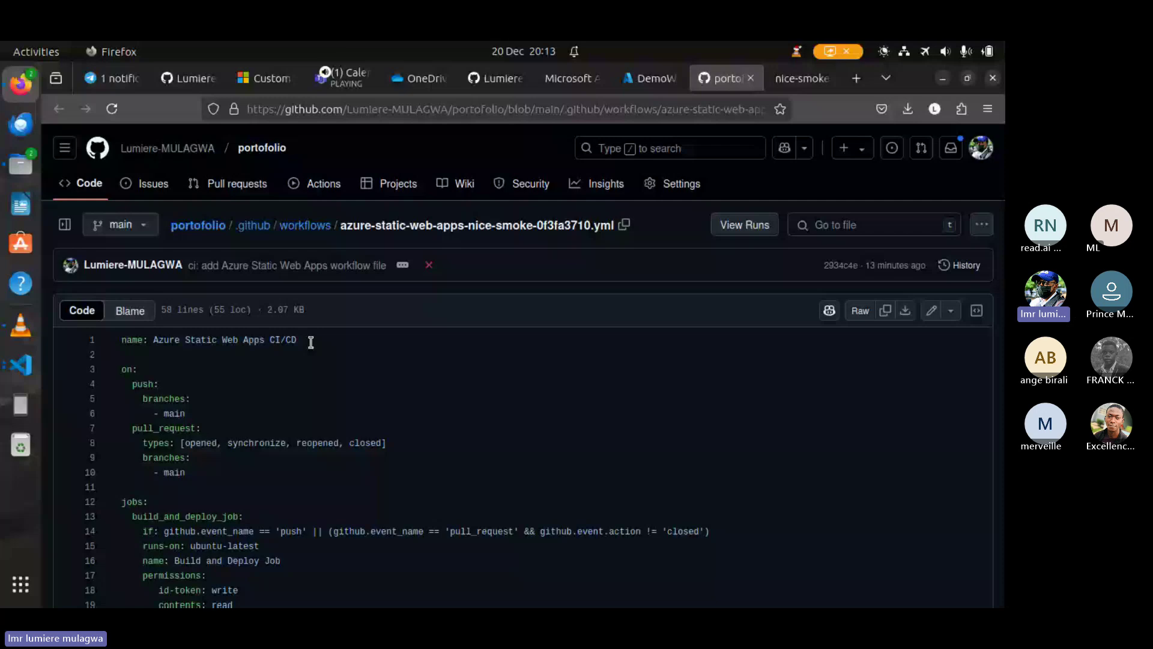
pyautogui.hotkey('ctrl', 'Tab')
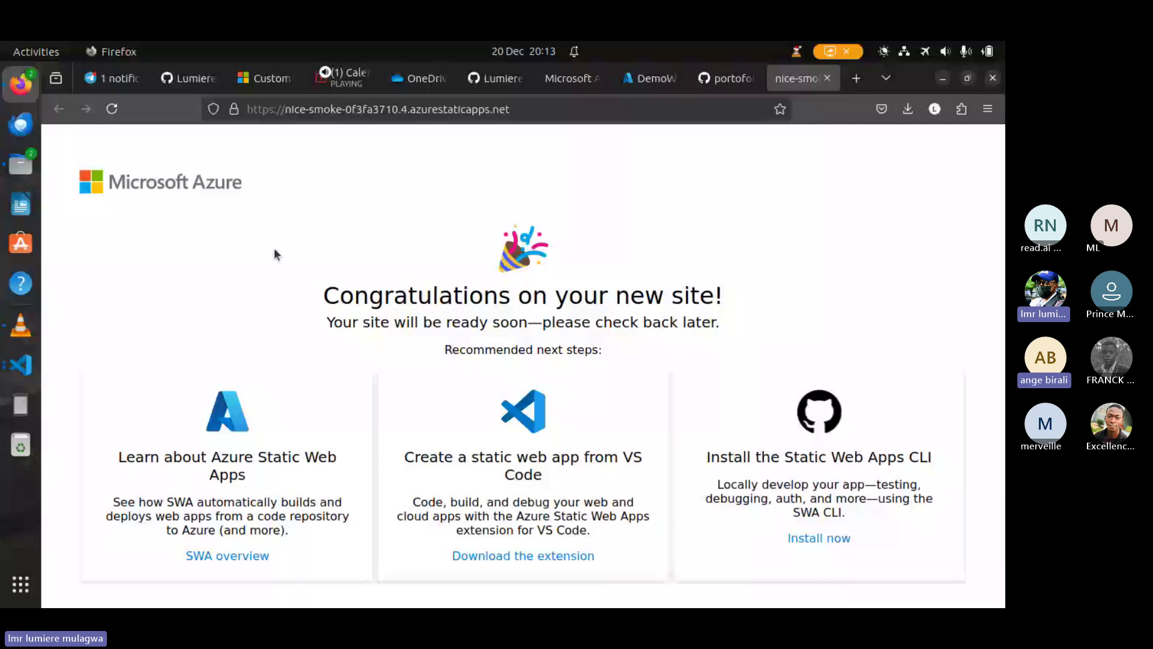
# Step: Mute and unmute the microphone in the Teams meeting, and return to the deployed site
pyautogui.click(346, 72)
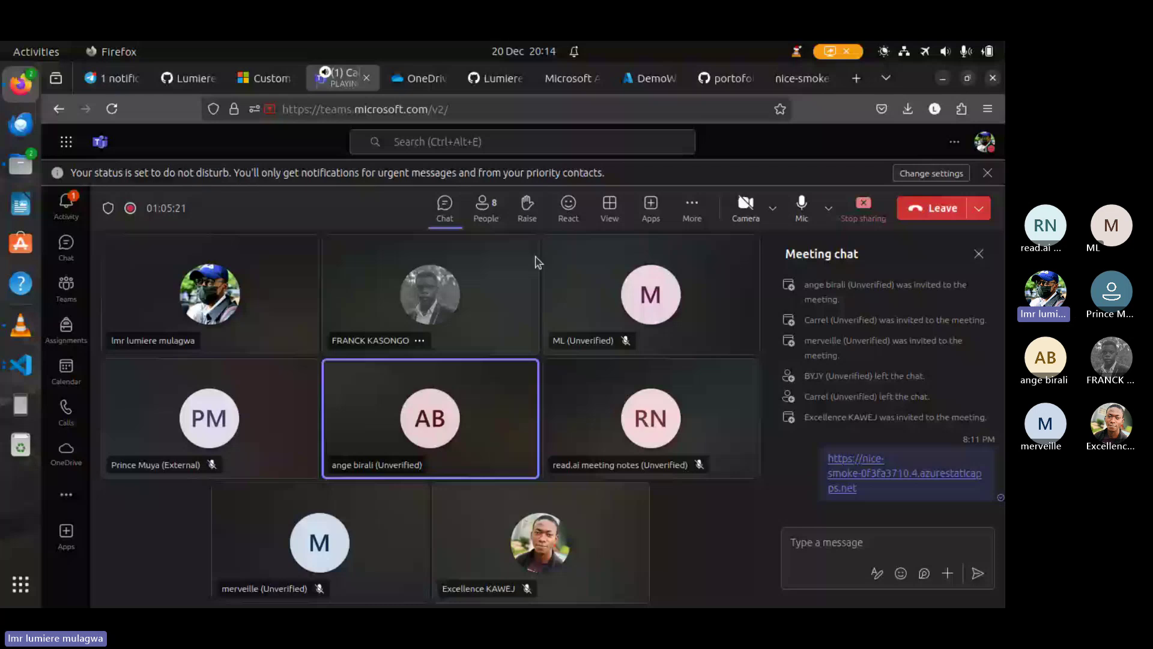
pyautogui.click(801, 208)
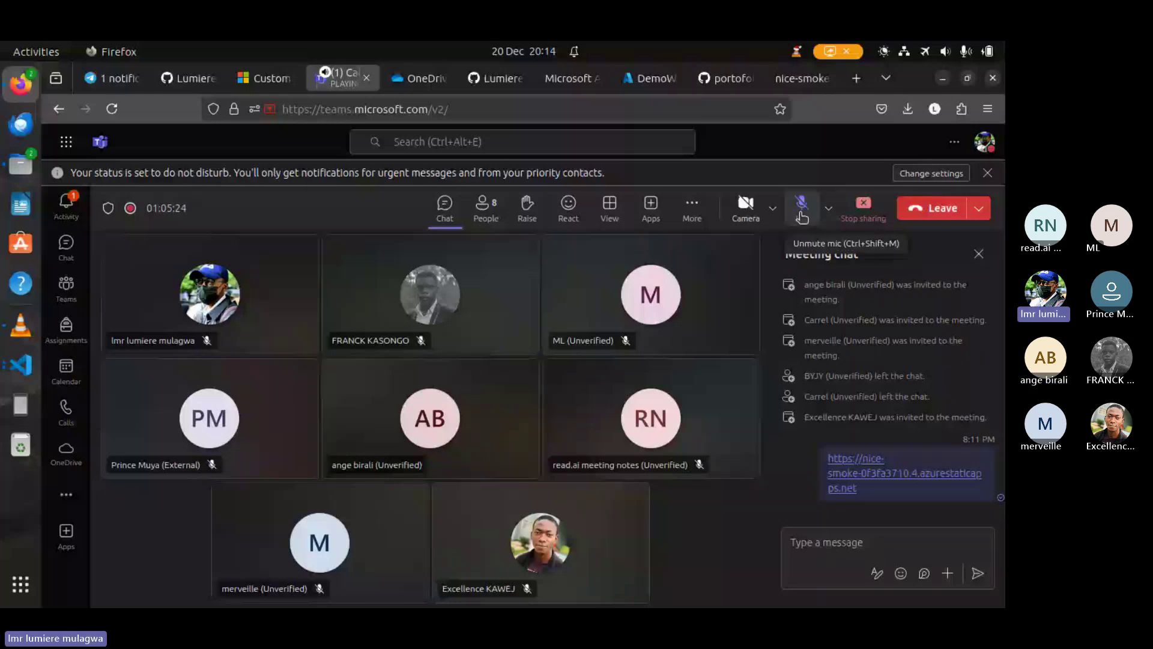
pyautogui.click(801, 207)
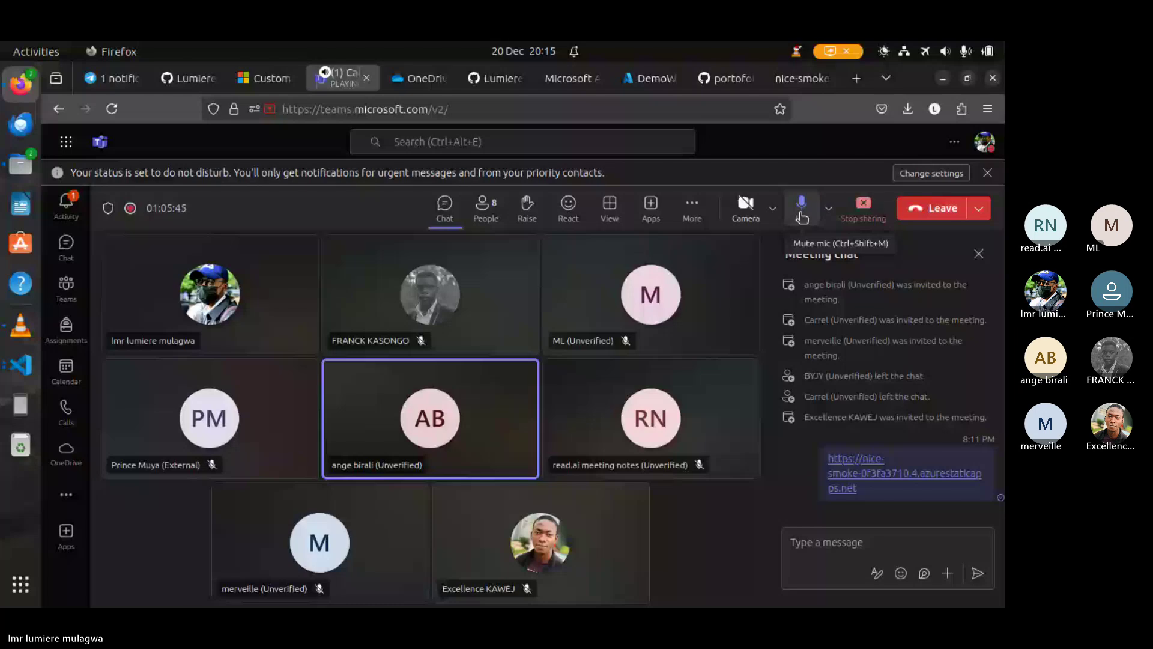
pyautogui.click(794, 83)
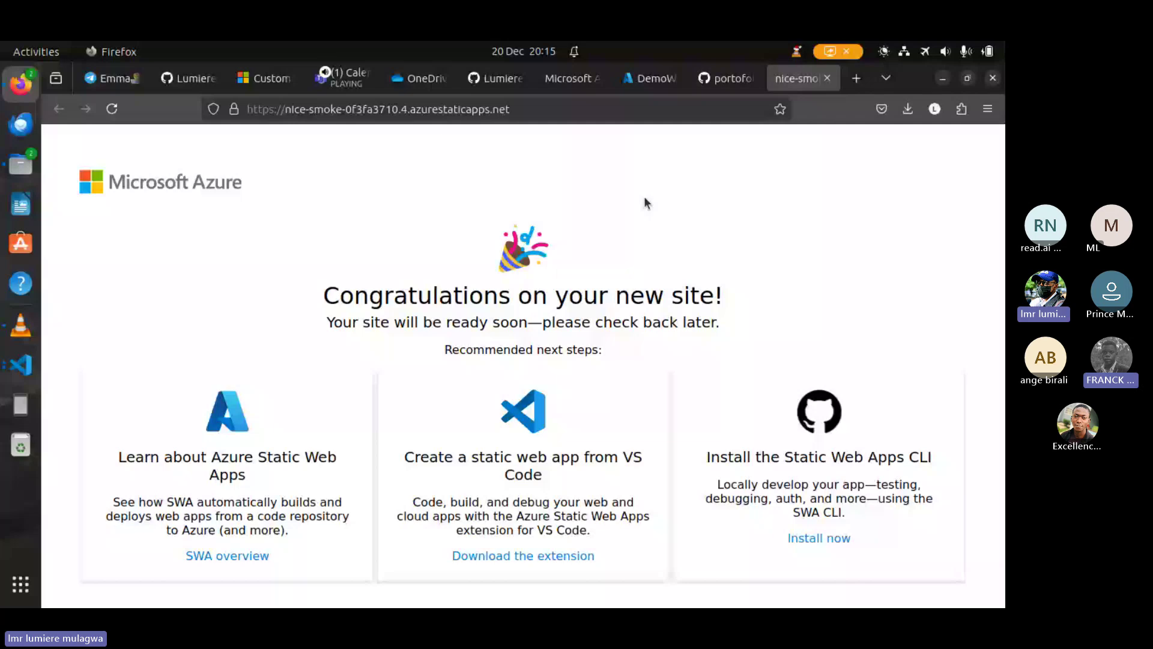
# Step: Open index.html from the local portofolio-main folder in Firefox and bring the browser back to the front
pyautogui.click(648, 78)
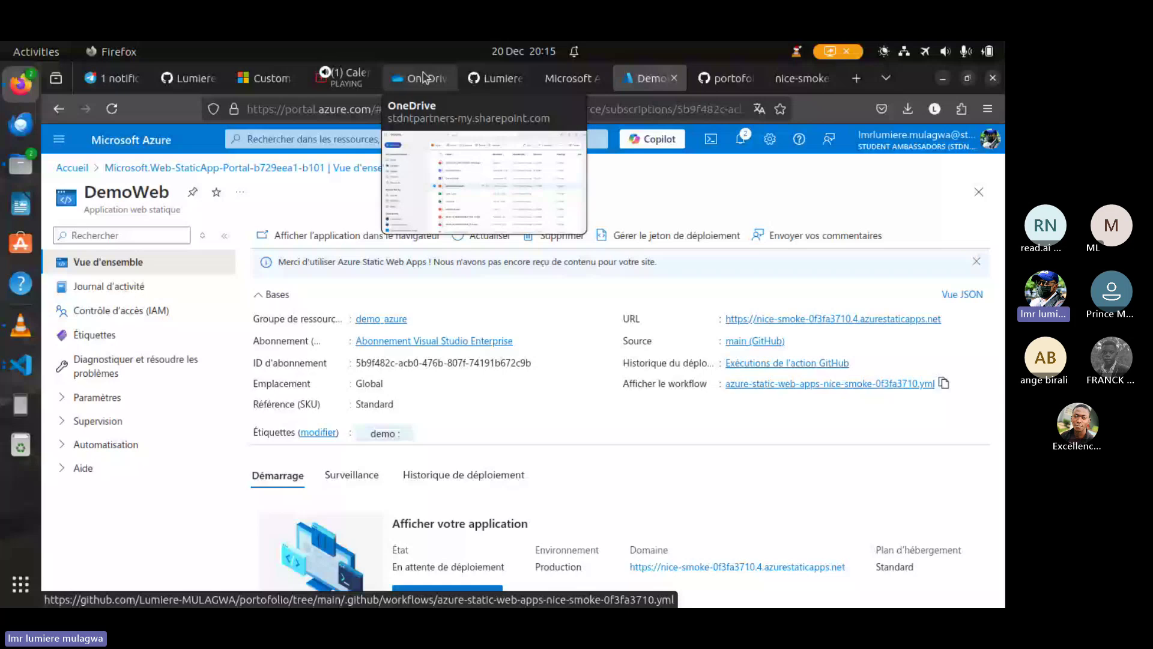
pyautogui.click(343, 78)
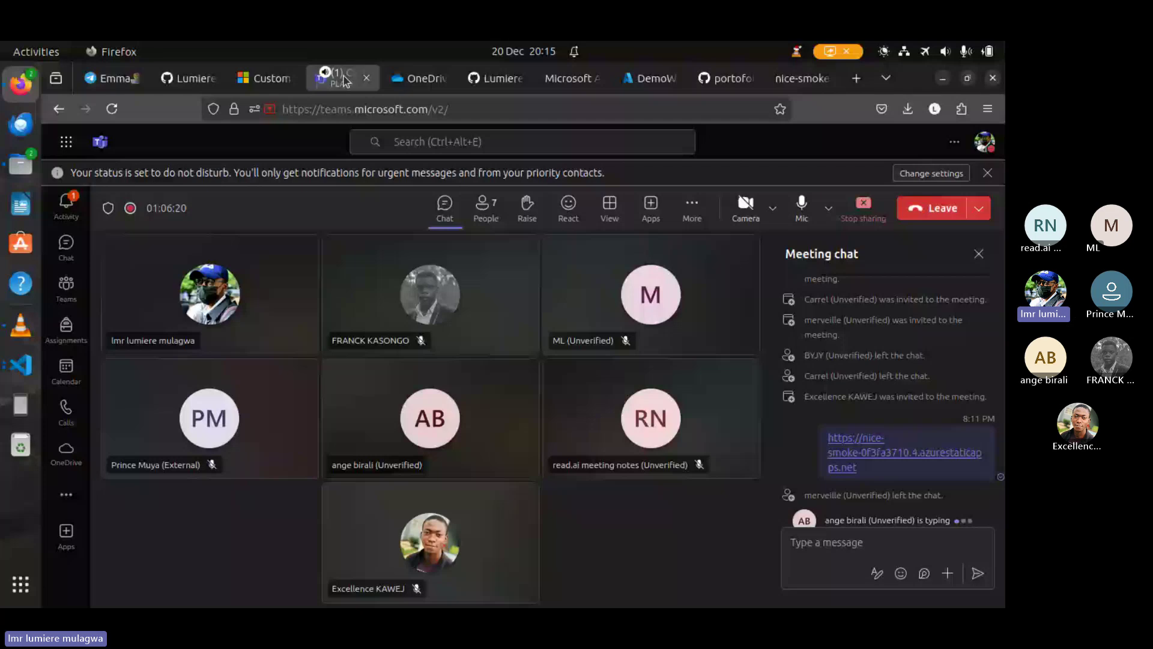
pyautogui.hotkey('alt', 'Tab')
pyautogui.click(432, 138)
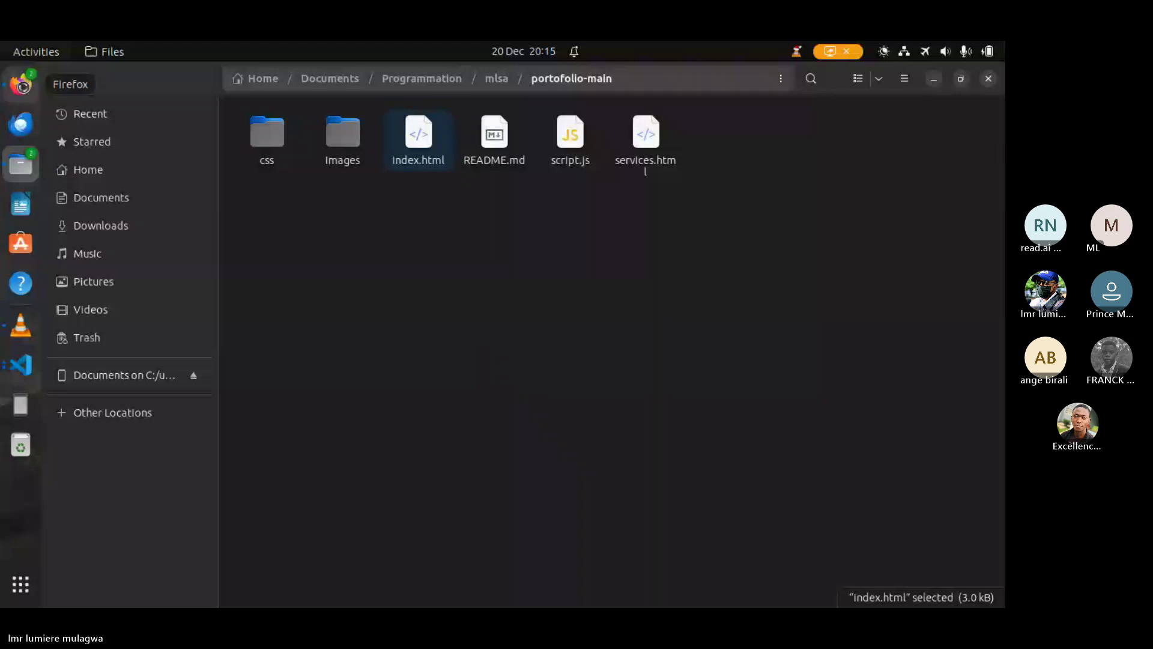
pyautogui.click(22, 86)
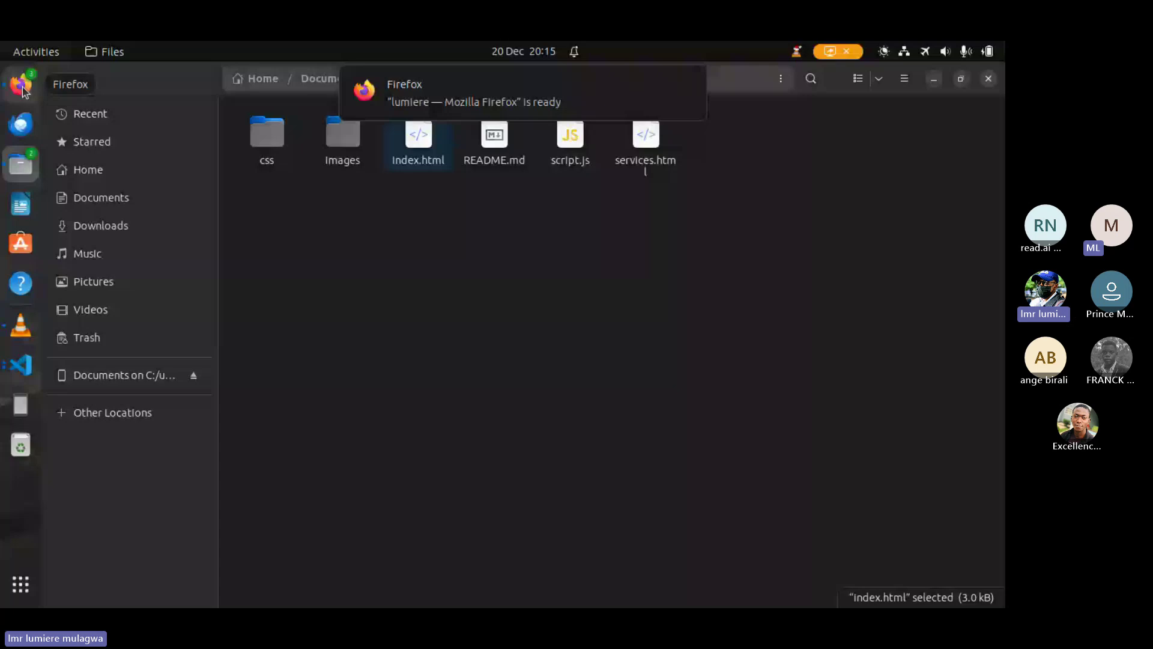
pyautogui.click(21, 85)
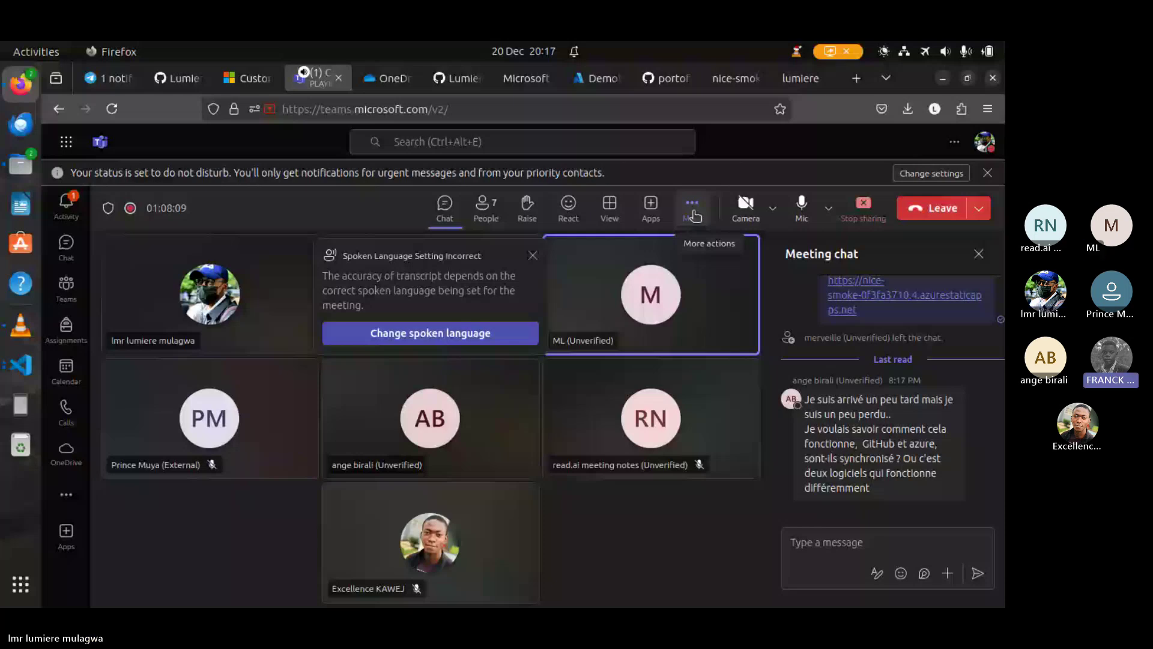
# Step: Dismiss the spoken-language notice in the Teams meeting and read the participant's chat question about GitHub and Azure
pyautogui.click(533, 255)
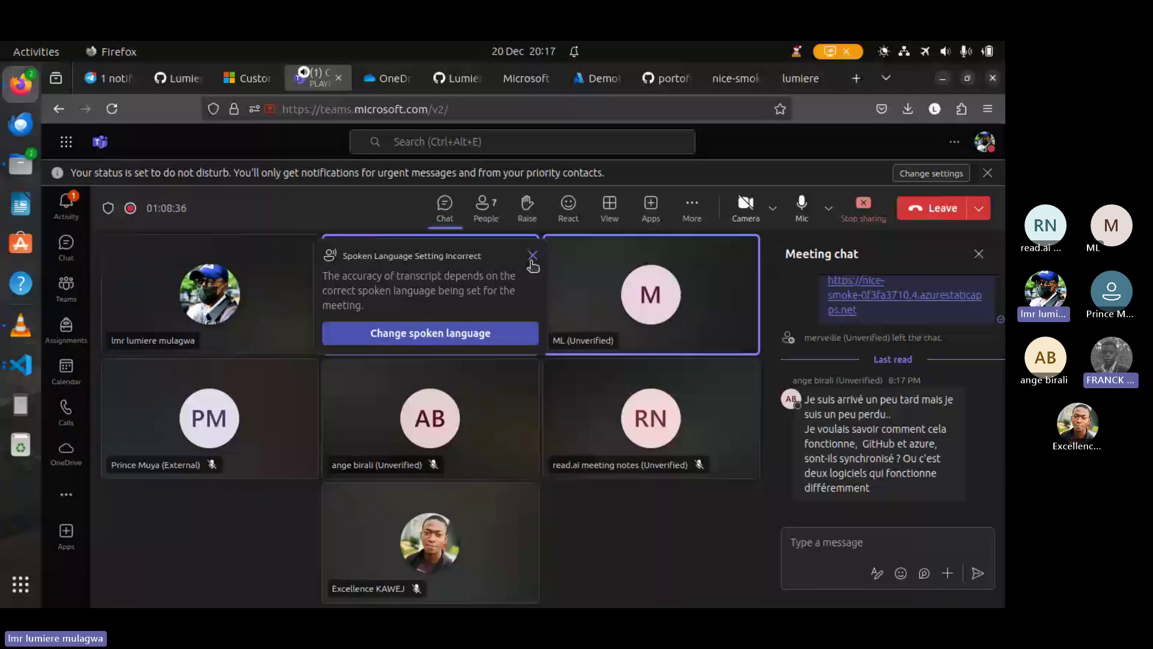
pyautogui.click(532, 257)
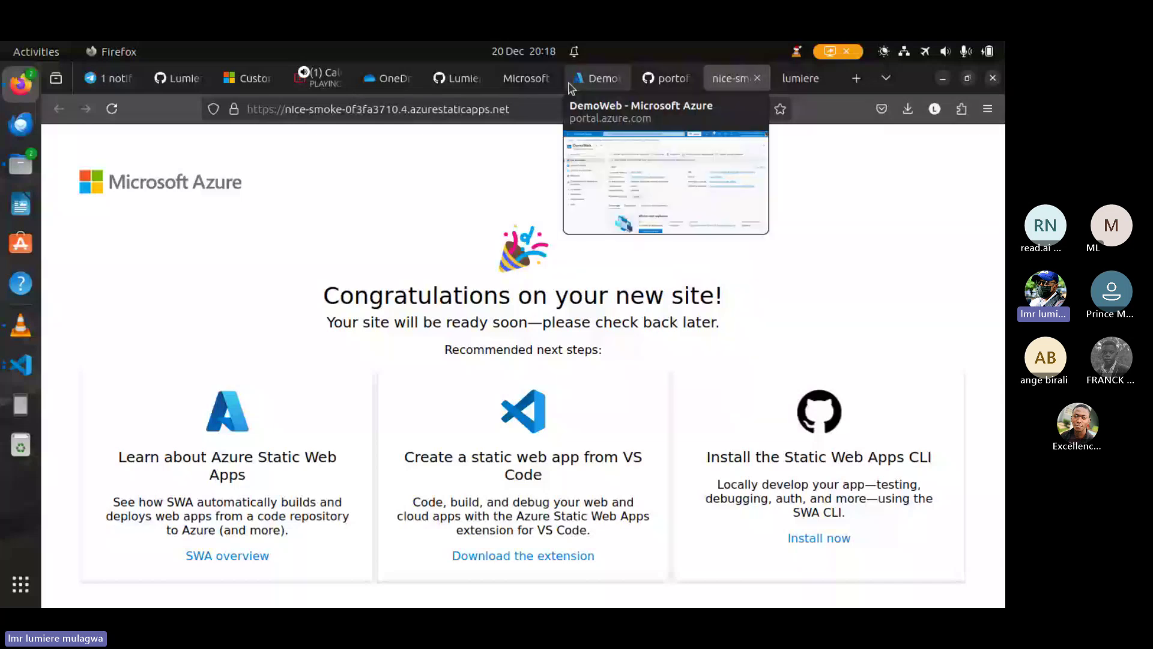
pyautogui.click(315, 76)
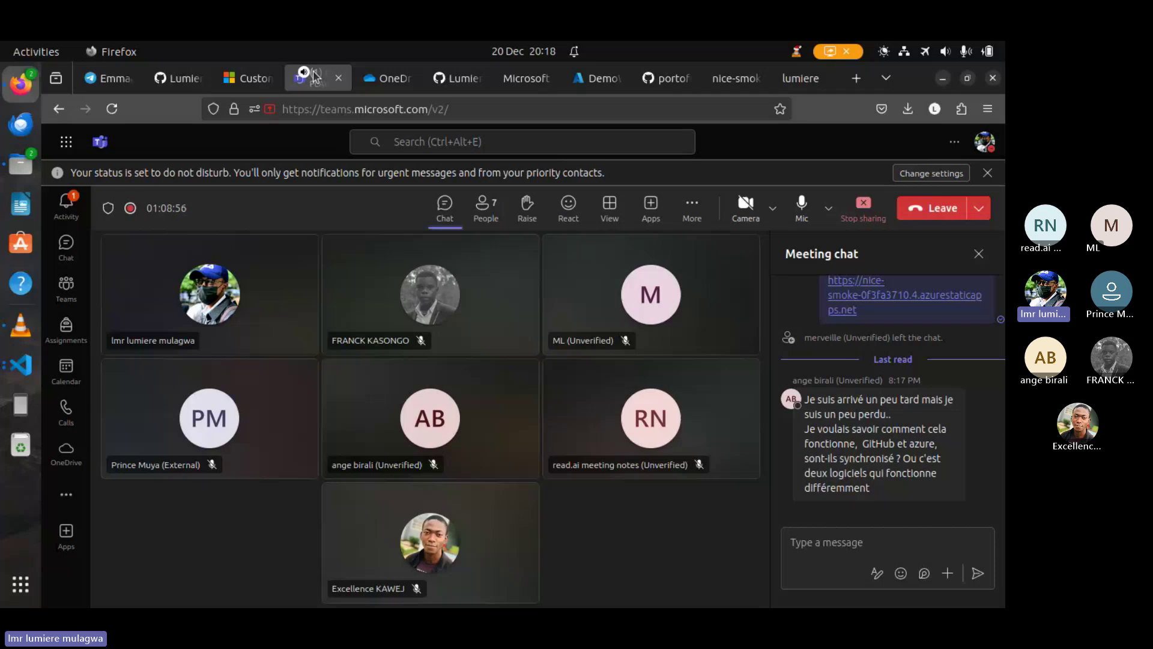
pyautogui.moveTo(801, 488)
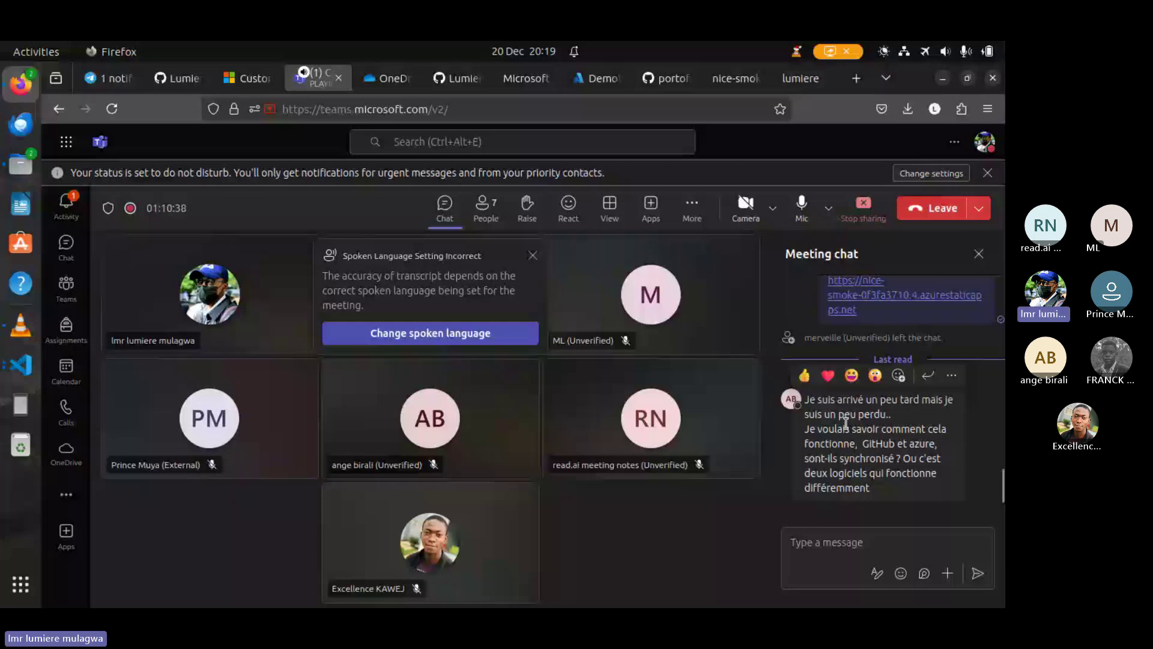
# Step: Compare the deployed Azure site with the local index.html business card page, and reload the deployed site
pyautogui.click(734, 79)
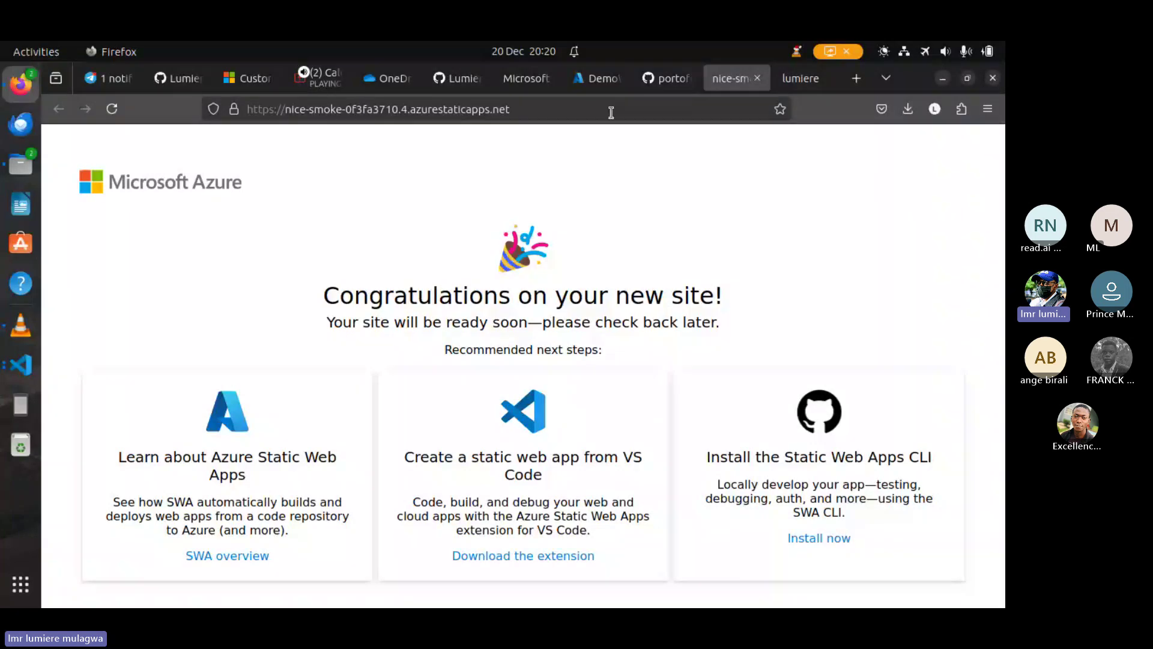
pyautogui.click(799, 80)
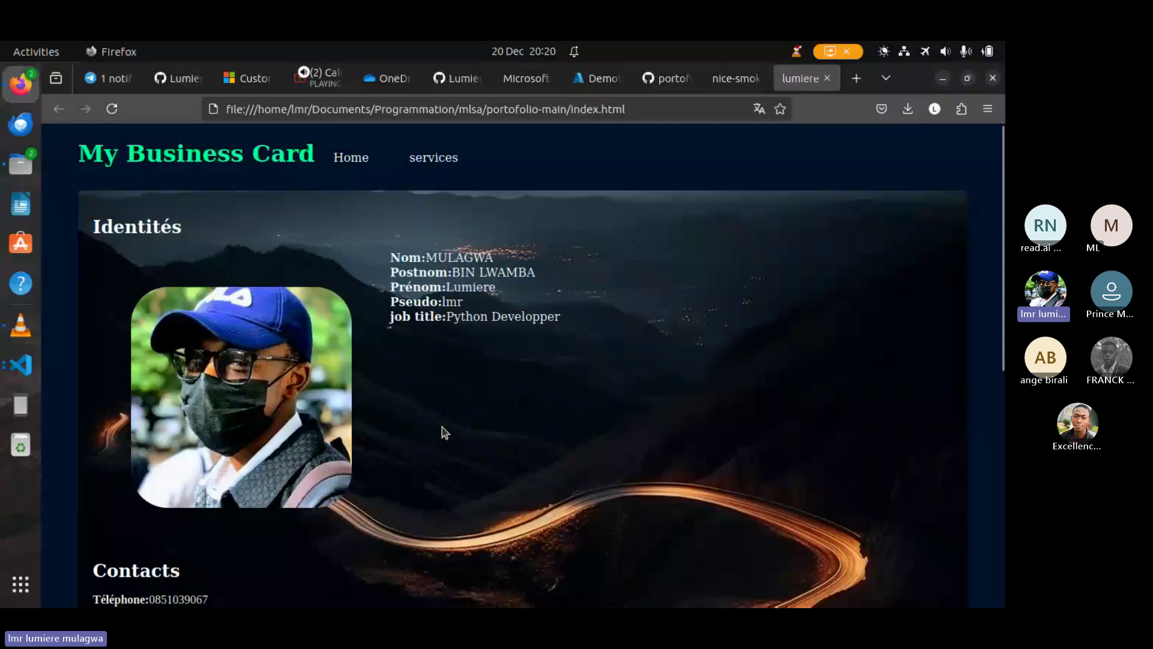
pyautogui.scroll(-7, 444, 431)
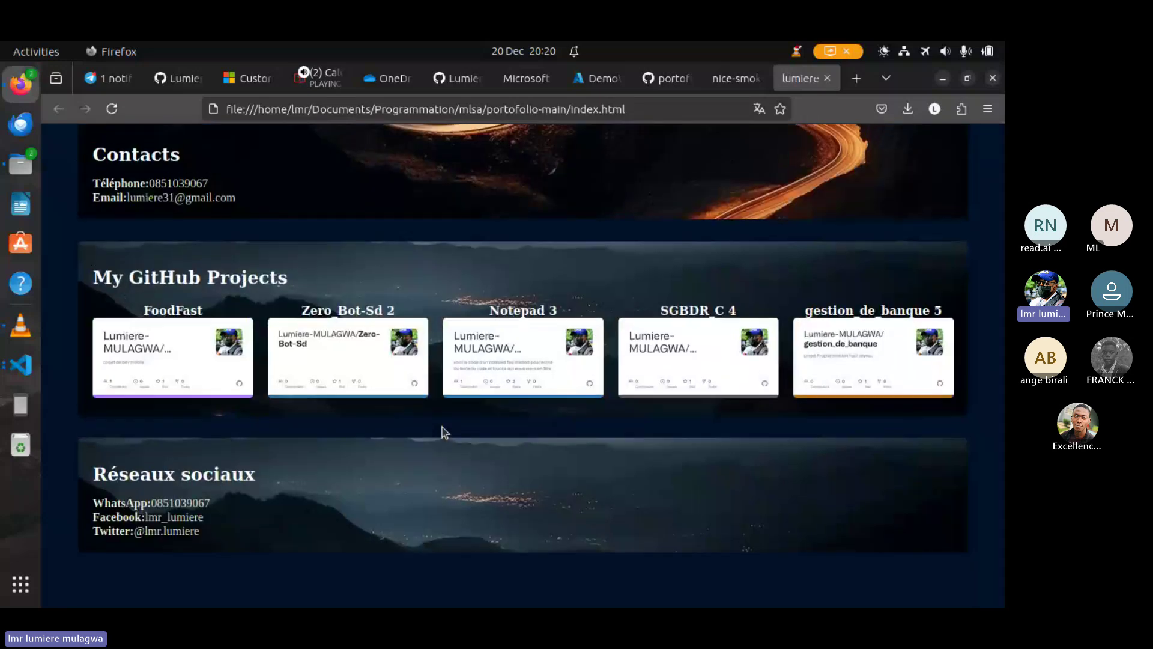
pyautogui.scroll(3, 443, 432)
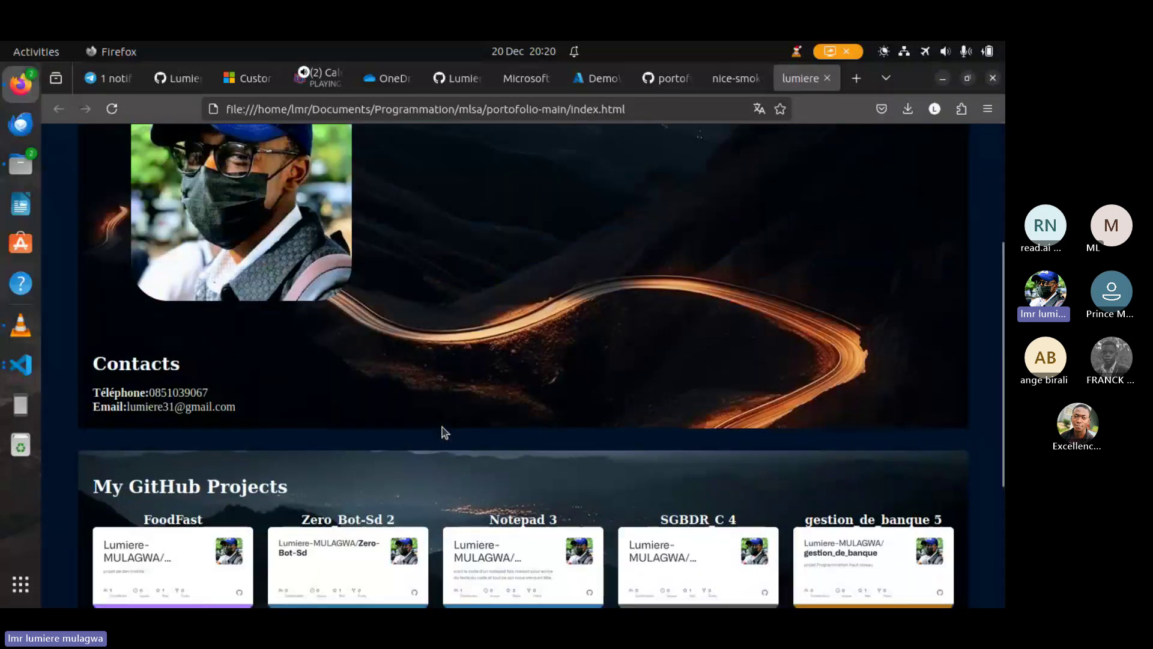
pyautogui.scroll(2, 444, 431)
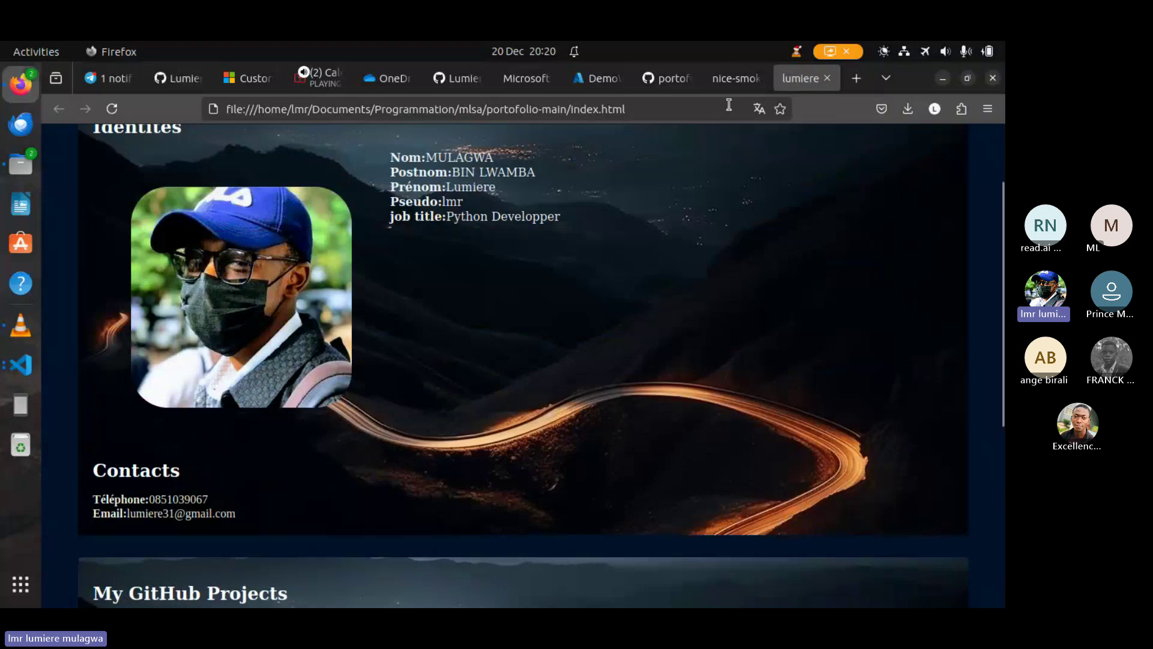
pyautogui.click(738, 79)
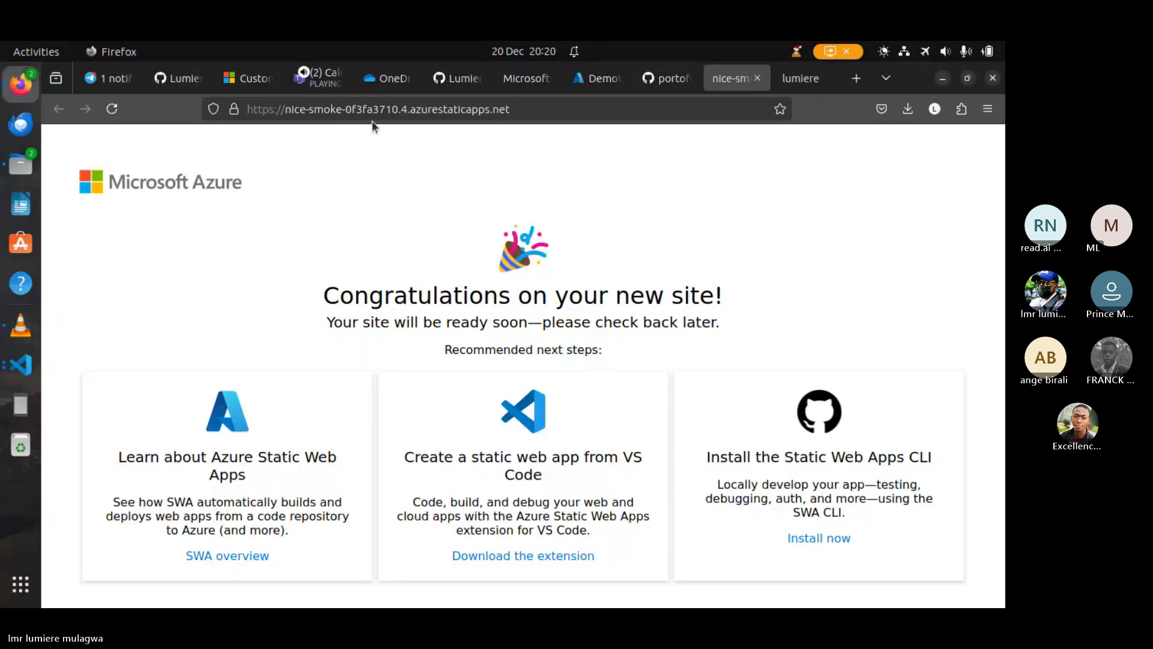
pyautogui.click(112, 109)
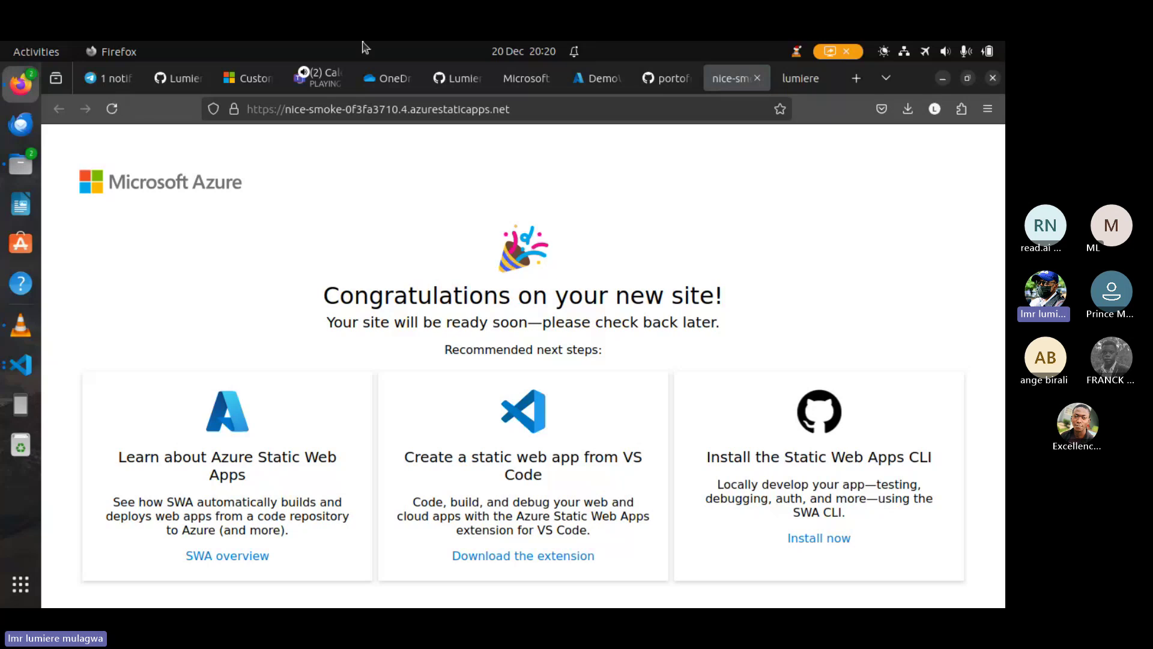
# Step: Dismiss the spoken-language notice in the Teams meeting again and return to the deployed site
pyautogui.click(313, 78)
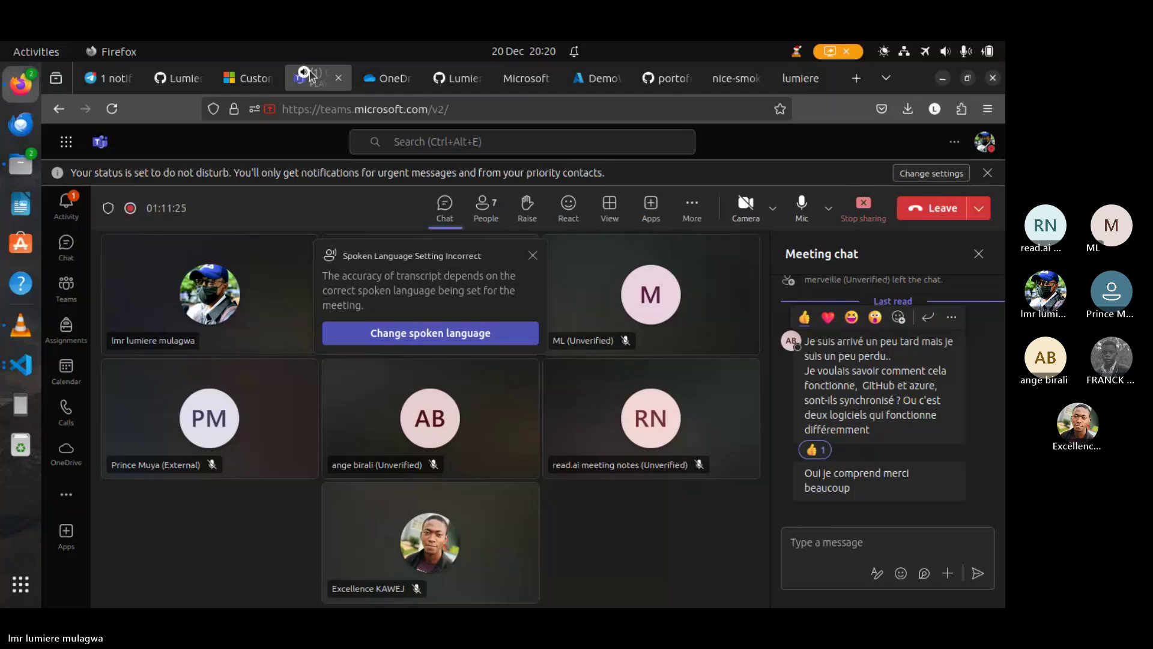
pyautogui.click(533, 256)
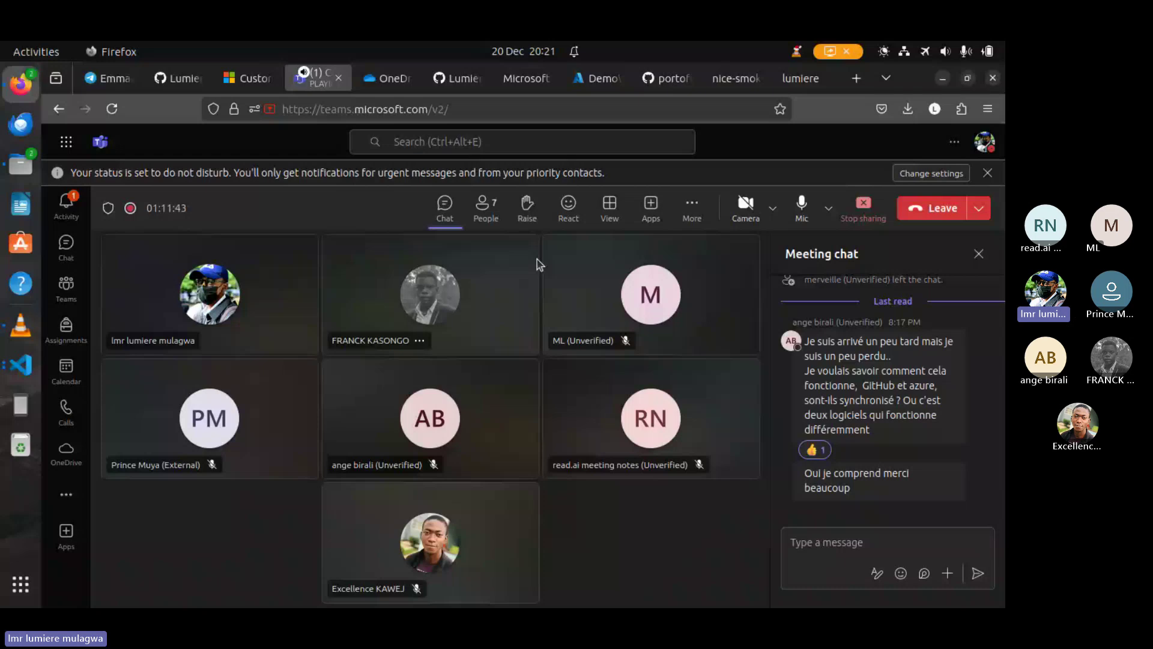
pyautogui.hotkey('ctrl', 'Tab')
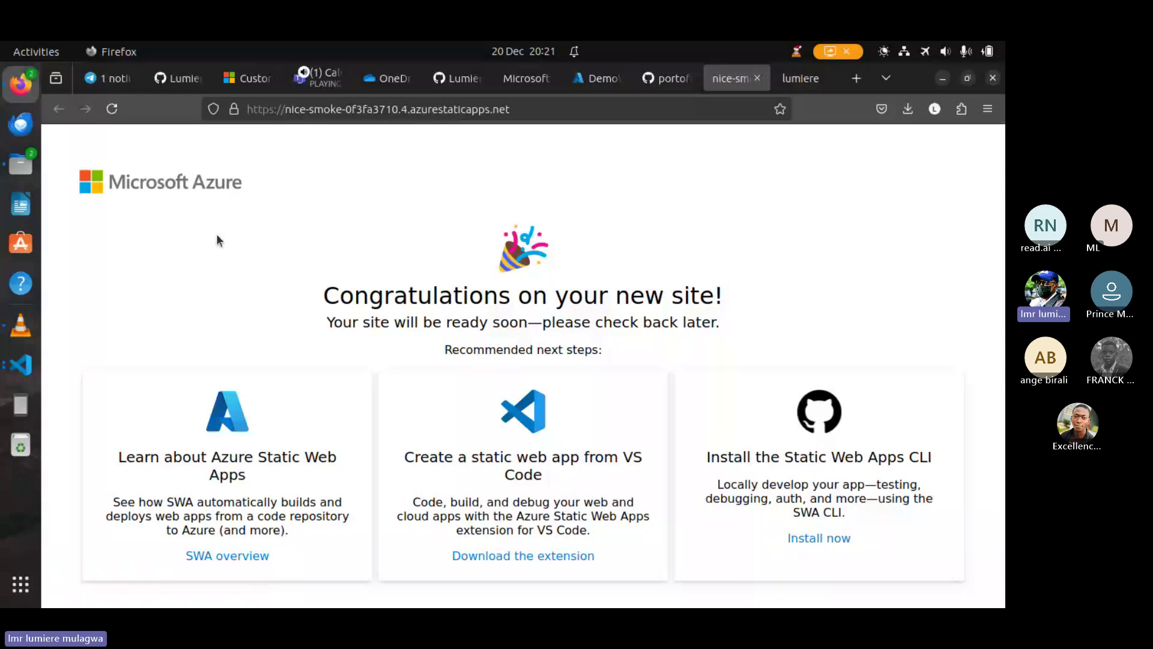
# Step: Check the Teams meeting, show the deployed site and the local portfolio page, and return to the meeting
pyautogui.click(312, 80)
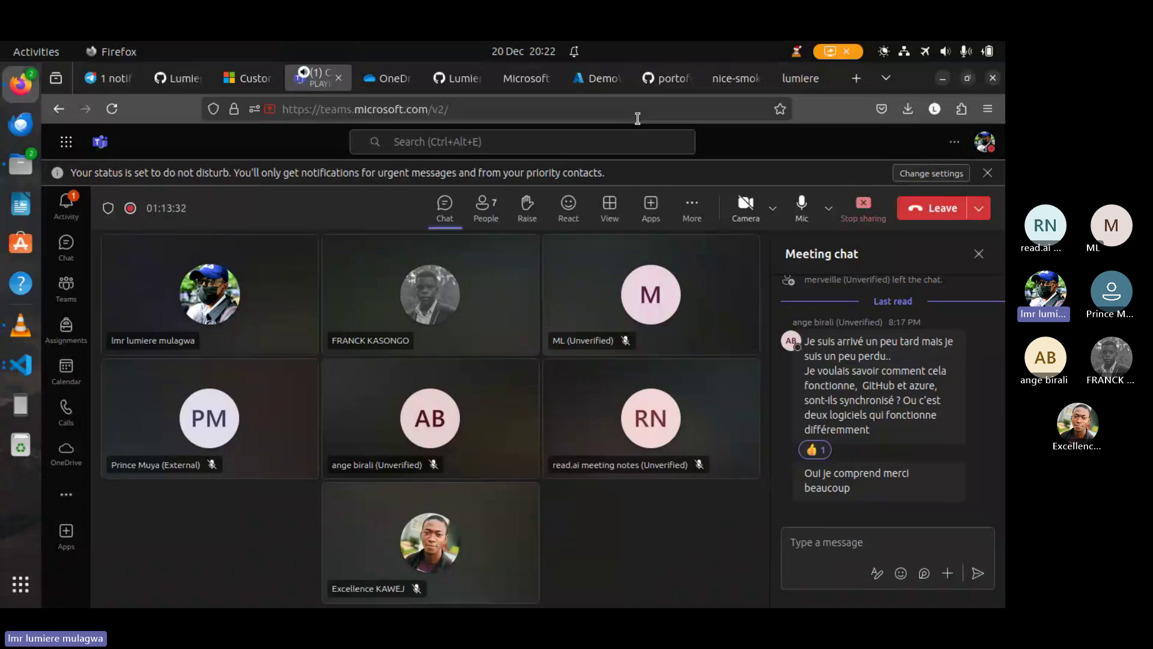
pyautogui.click(736, 78)
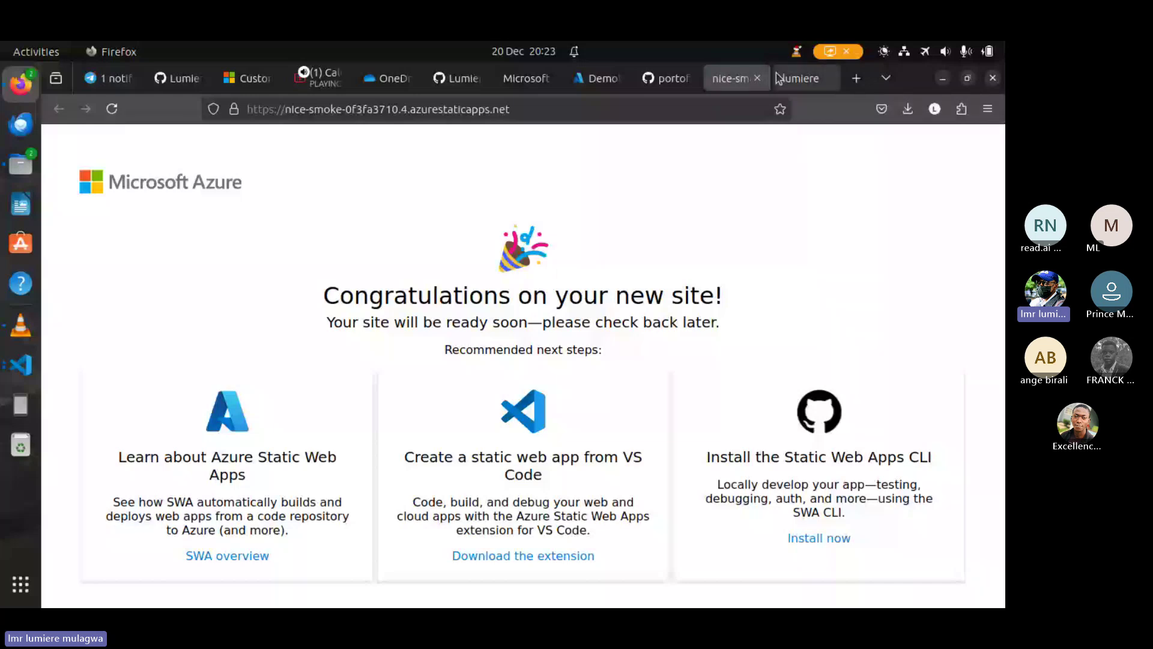
pyautogui.click(799, 78)
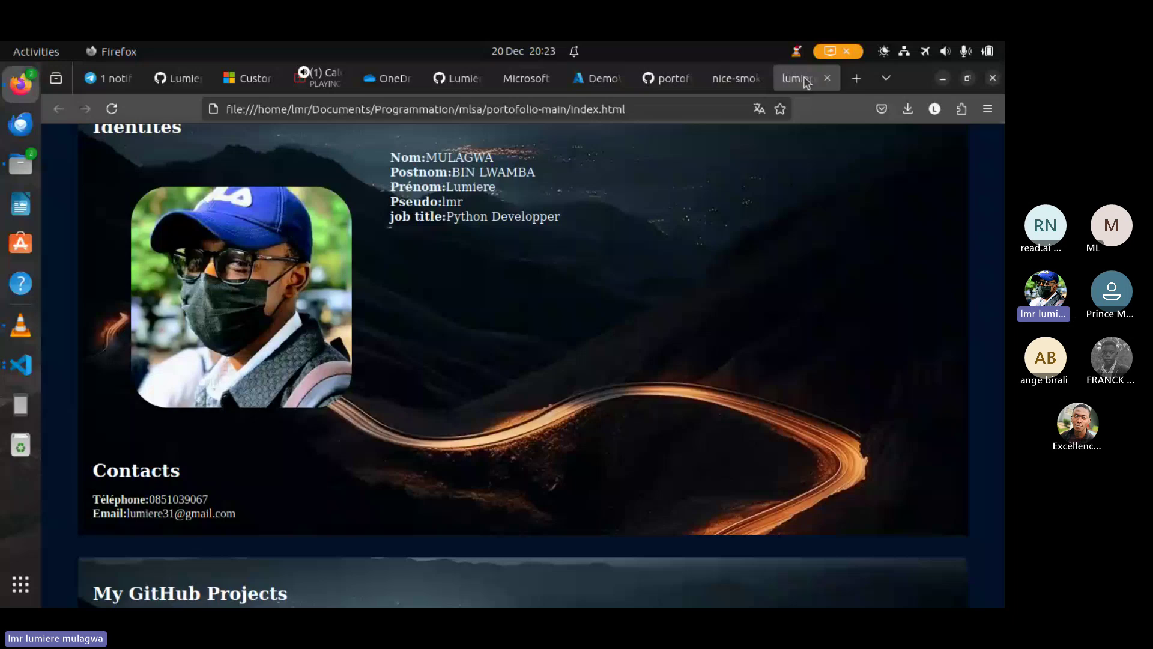
pyautogui.click(318, 76)
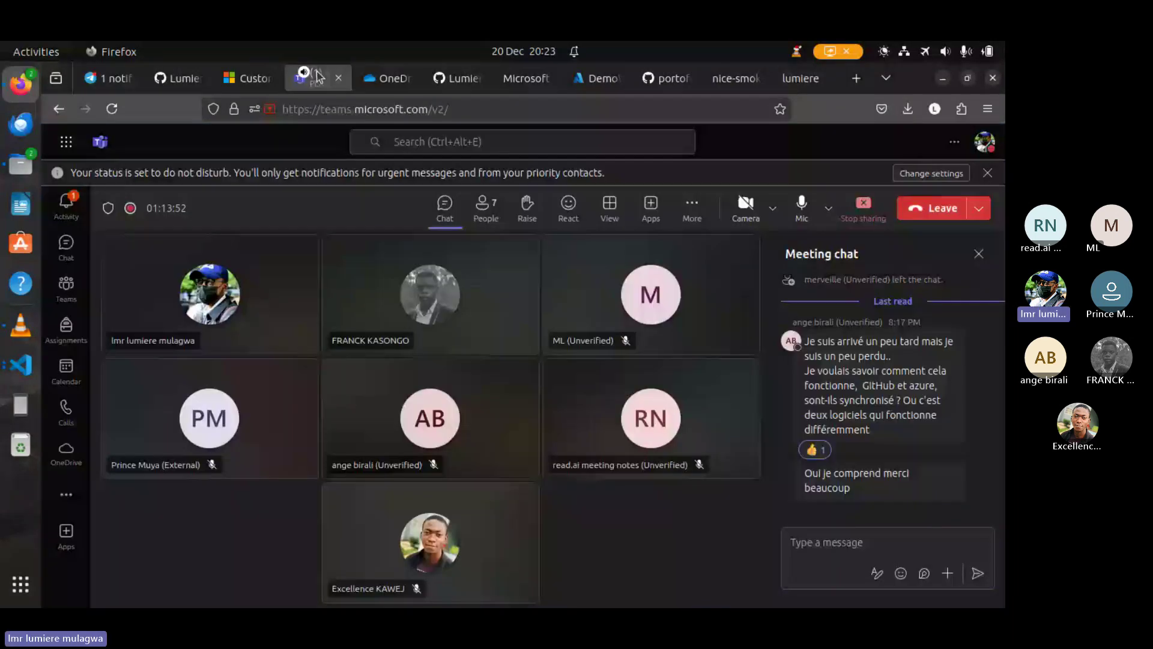